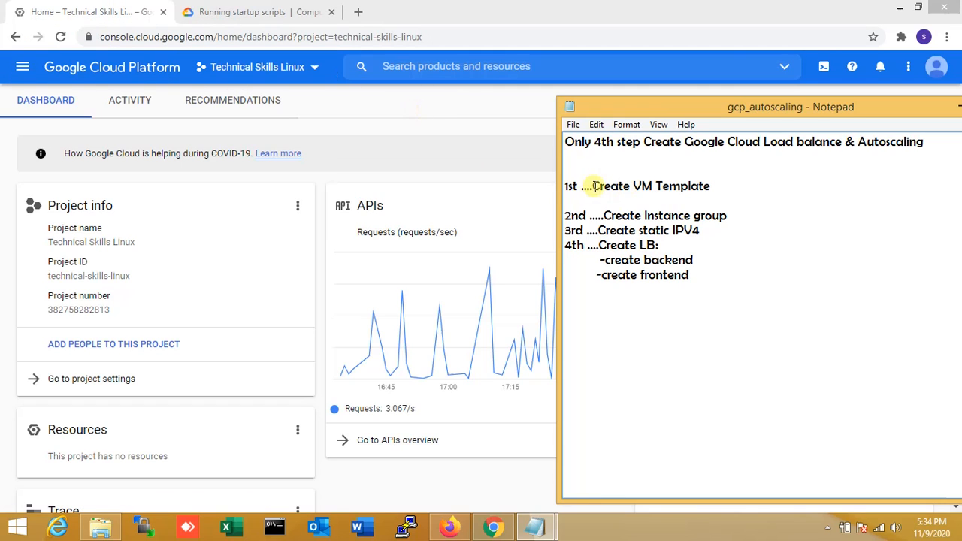
# - Switch to the Google Cloud console and start a new instance template in Compute Engine
pyautogui.moveTo(593, 186); pyautogui.dragTo(720, 192)
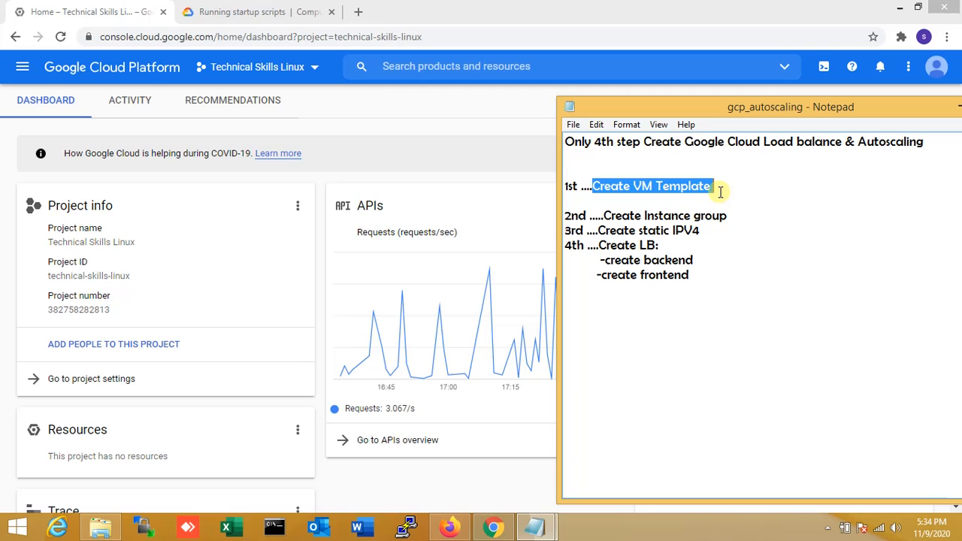
pyautogui.click(107, 12)
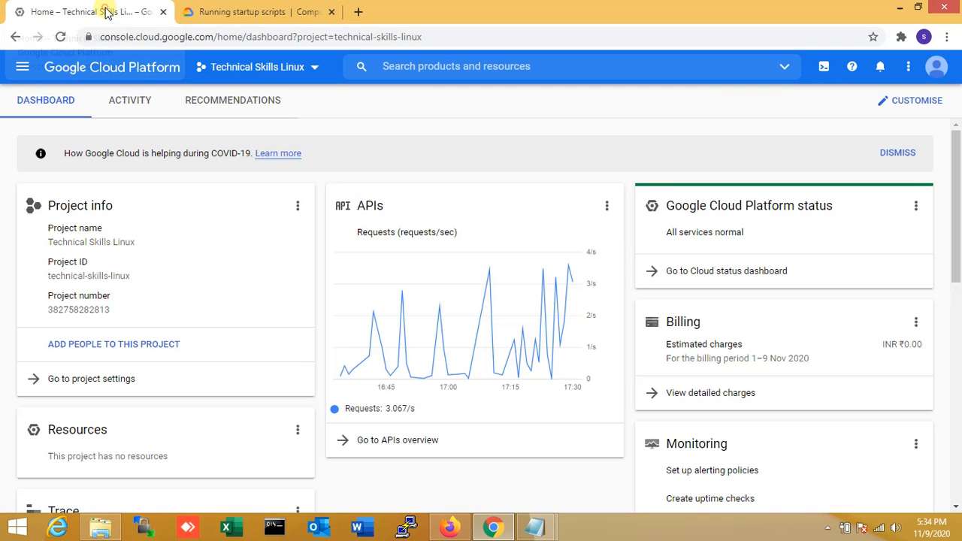
pyautogui.click(21, 68)
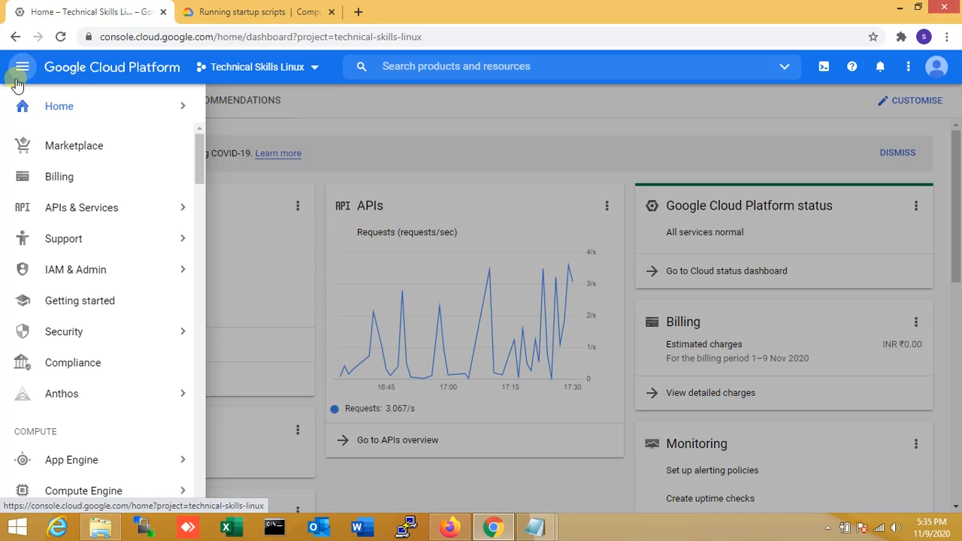
pyautogui.moveTo(96, 496)
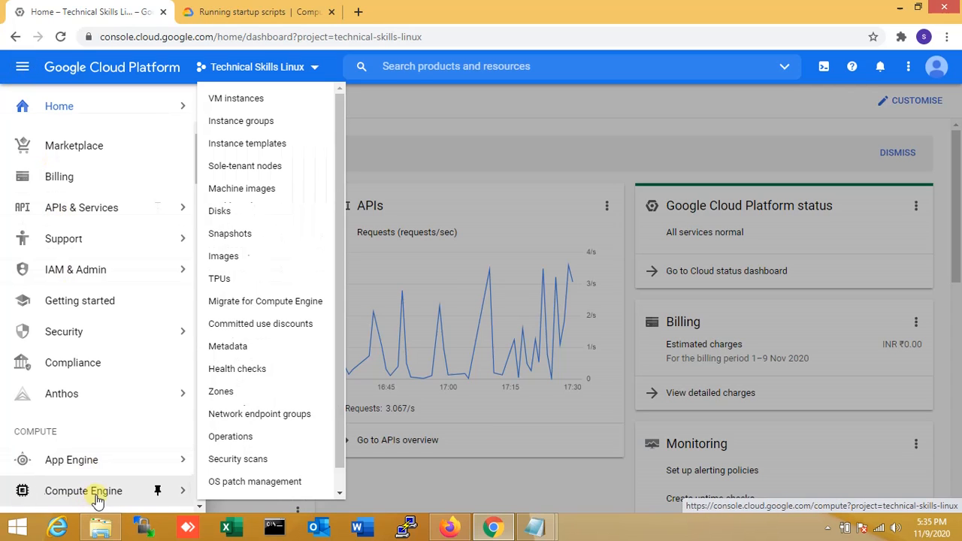
pyautogui.moveTo(113, 457)
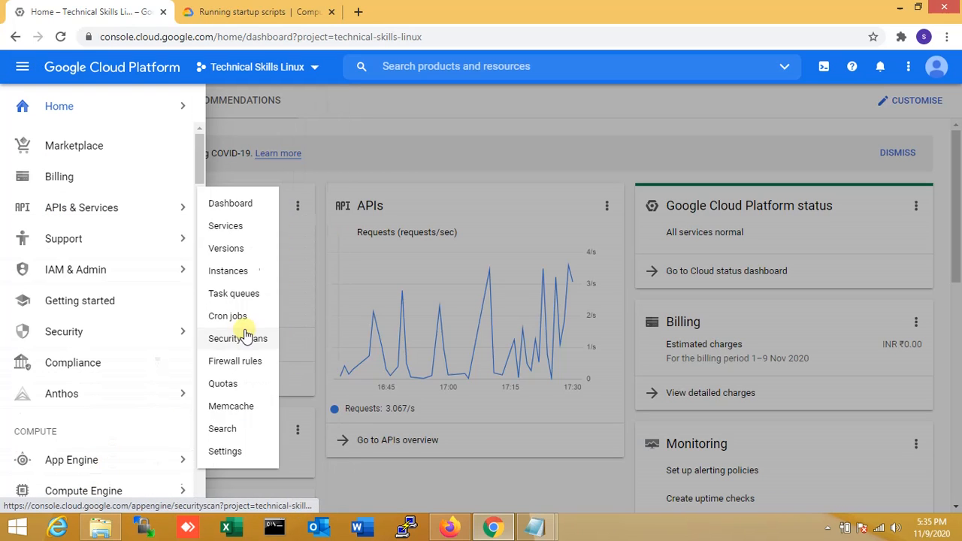
pyautogui.scroll(-3, 86, 485)
pyautogui.click(88, 485)
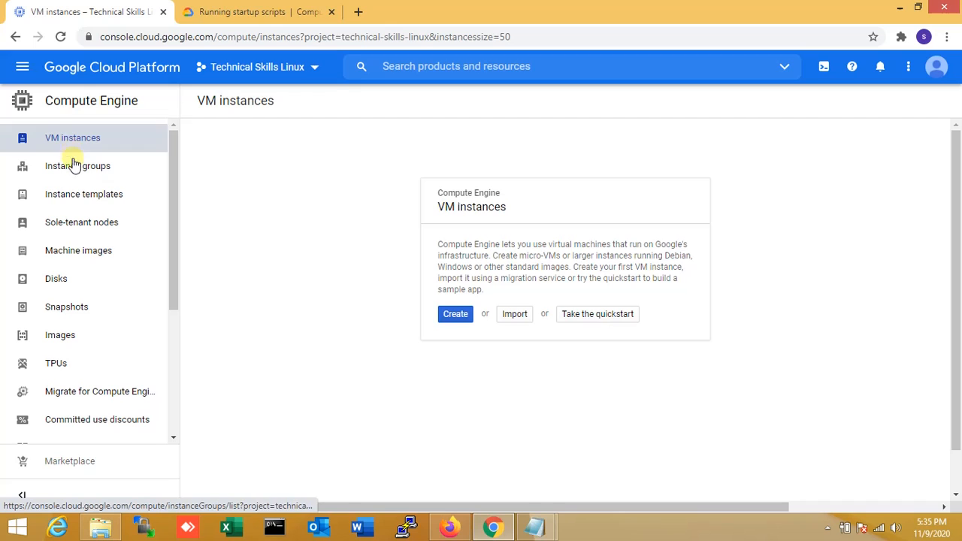
pyautogui.click(78, 198)
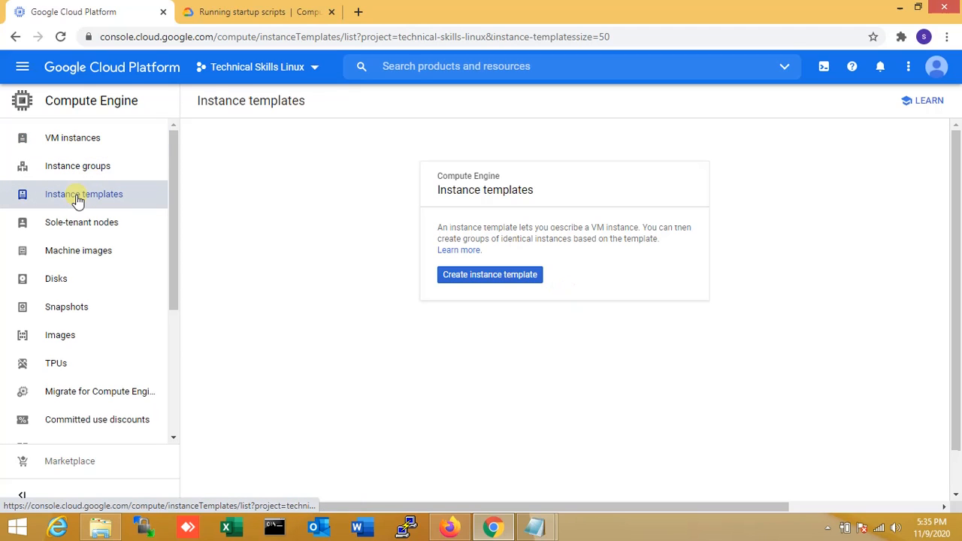
pyautogui.click(460, 273)
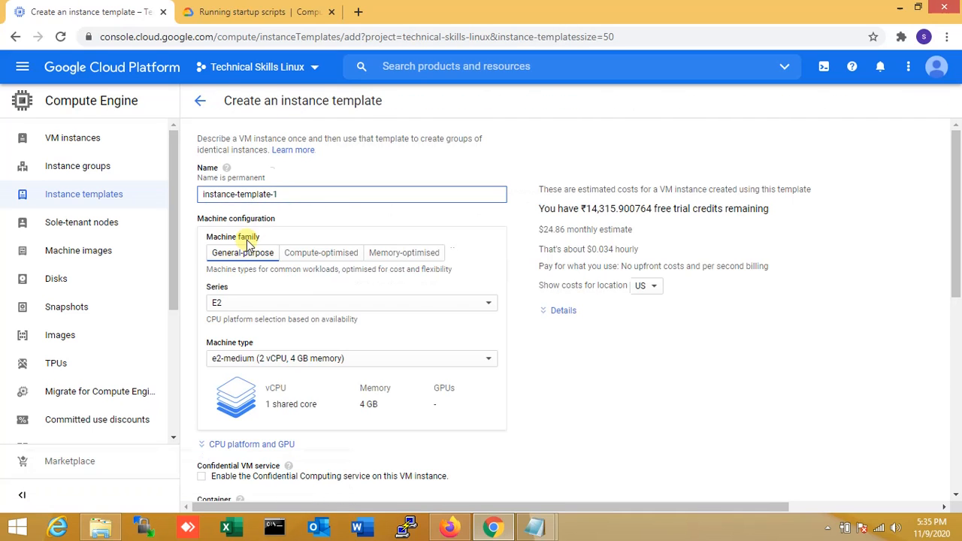
# - Name the instance template instance-template-my-own
pyautogui.press('BackSpace')
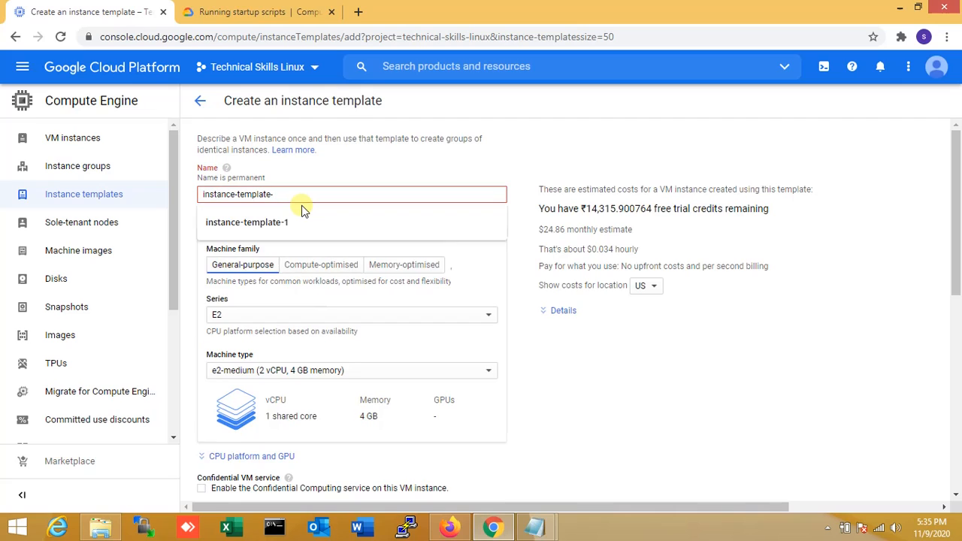
pyautogui.press('BackSpace')
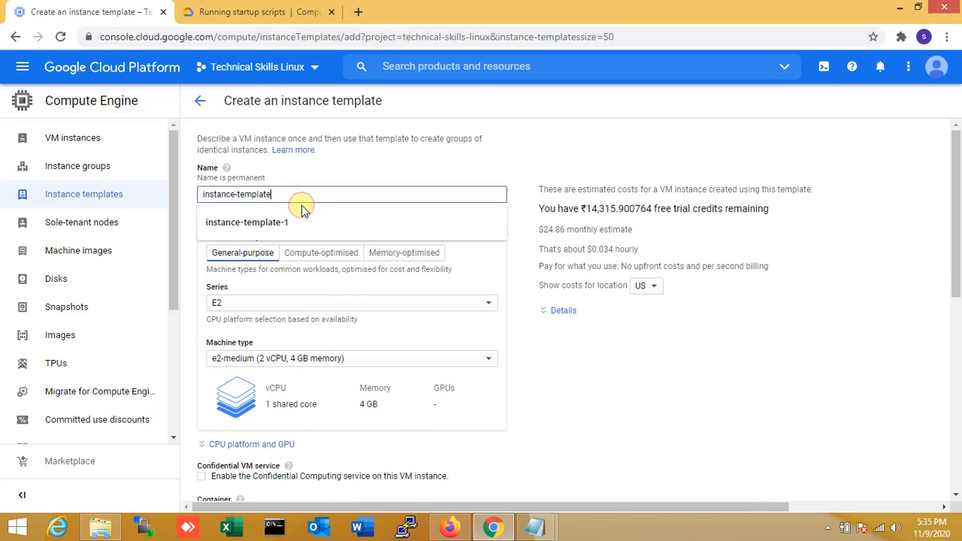
pyautogui.write('-my')
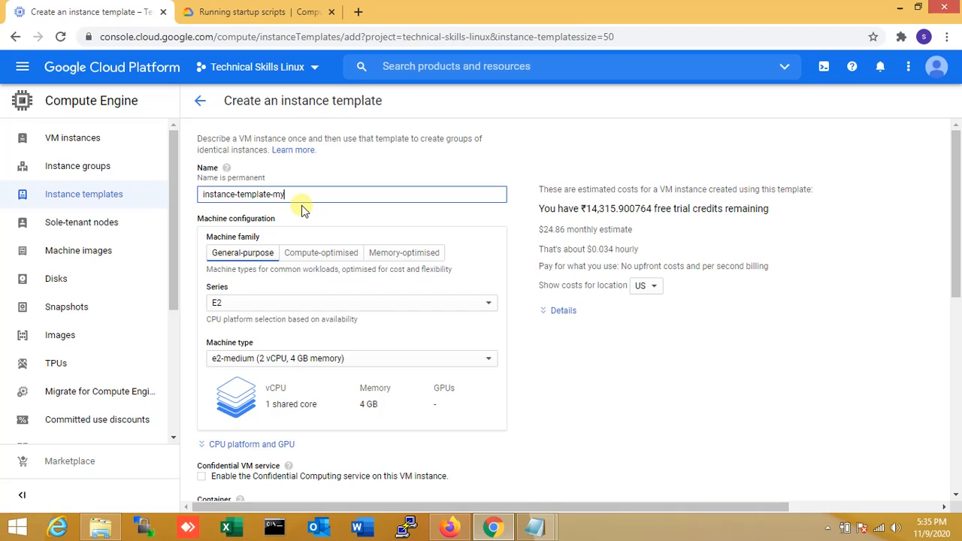
pyautogui.write('-own')
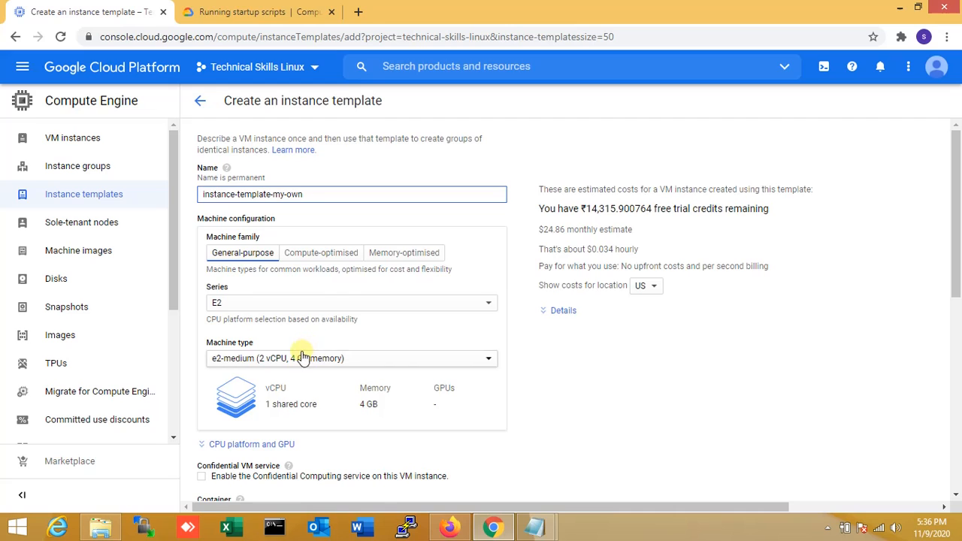
# - Set the machine configuration to the N1 series with the f1-micro machine type (1 vCPU, 614 MB memory)
pyautogui.click(293, 303)
pyautogui.click(249, 393)
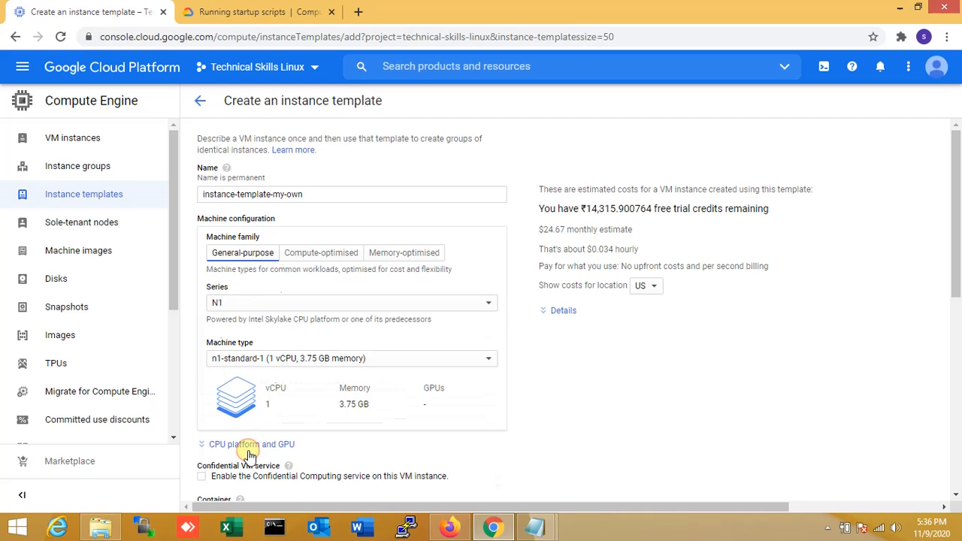
pyautogui.click(309, 364)
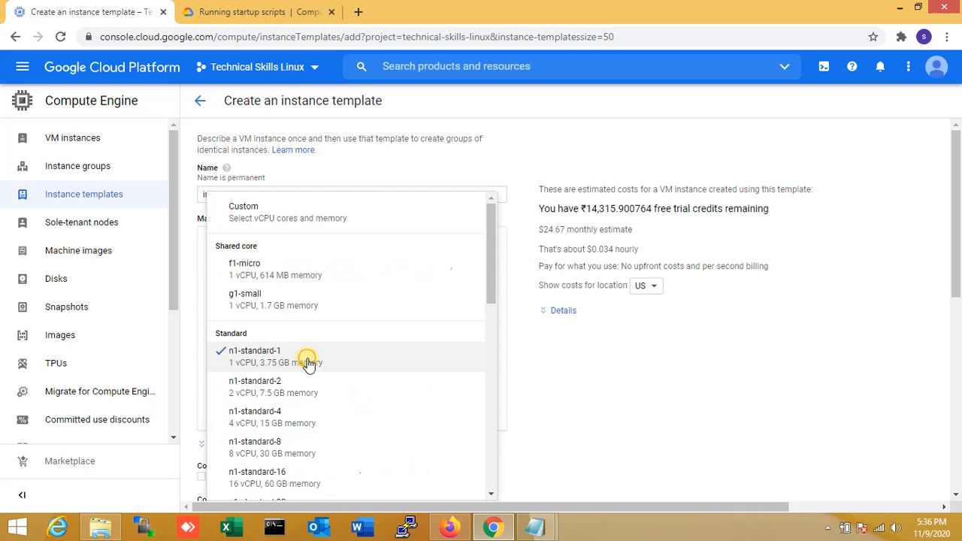
pyautogui.click(307, 270)
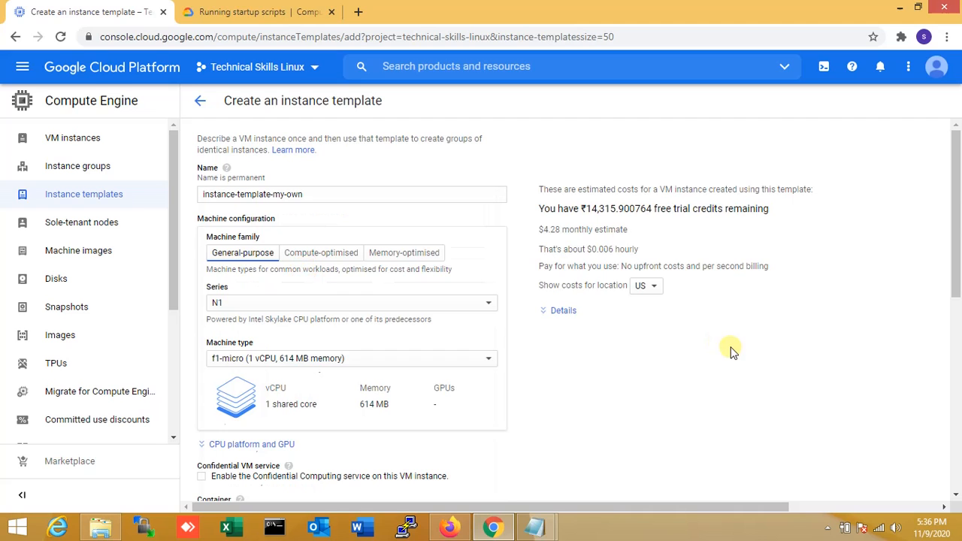
# - Allow both HTTP and HTTPS traffic in the template's firewall settings
pyautogui.moveTo(956, 233); pyautogui.dragTo(956, 347)
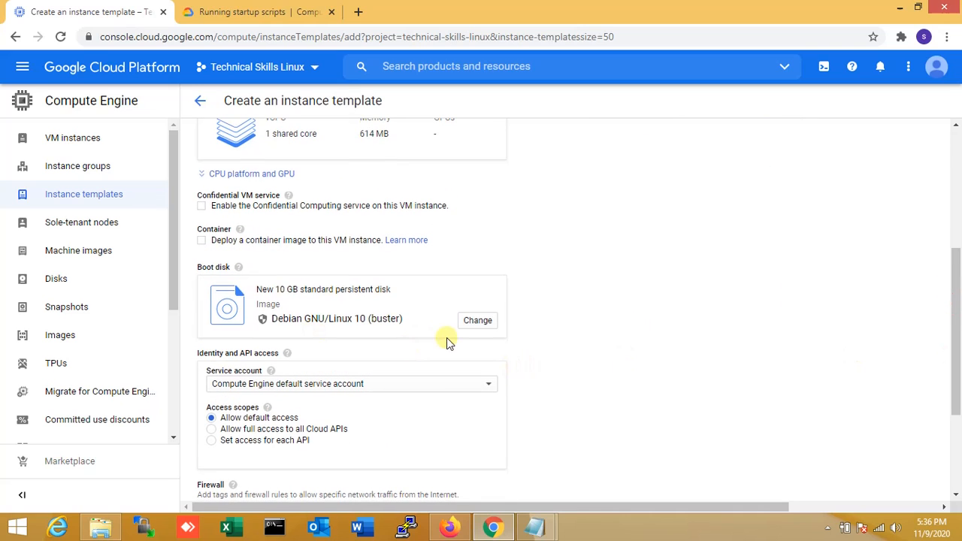
pyautogui.moveTo(955, 304); pyautogui.dragTo(955, 372)
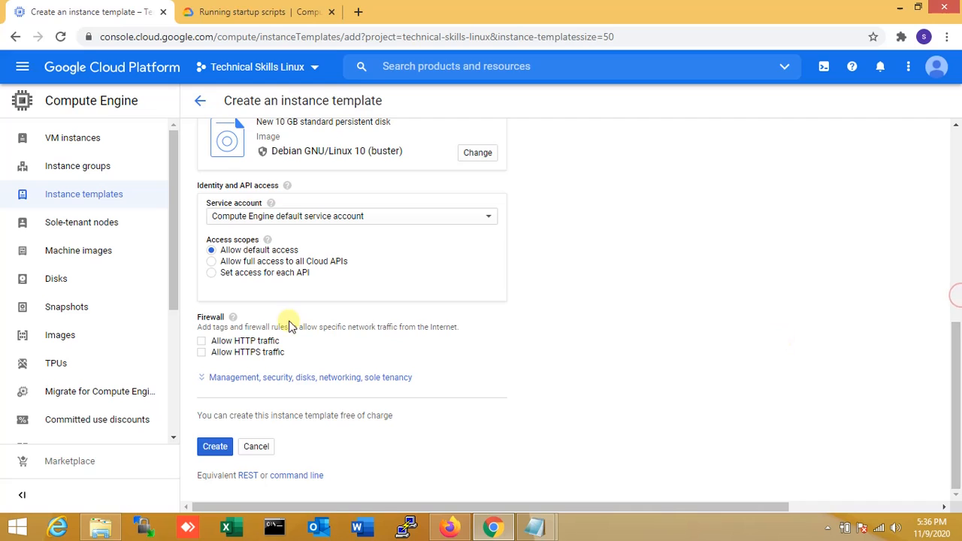
pyautogui.click(202, 341)
pyautogui.click(203, 353)
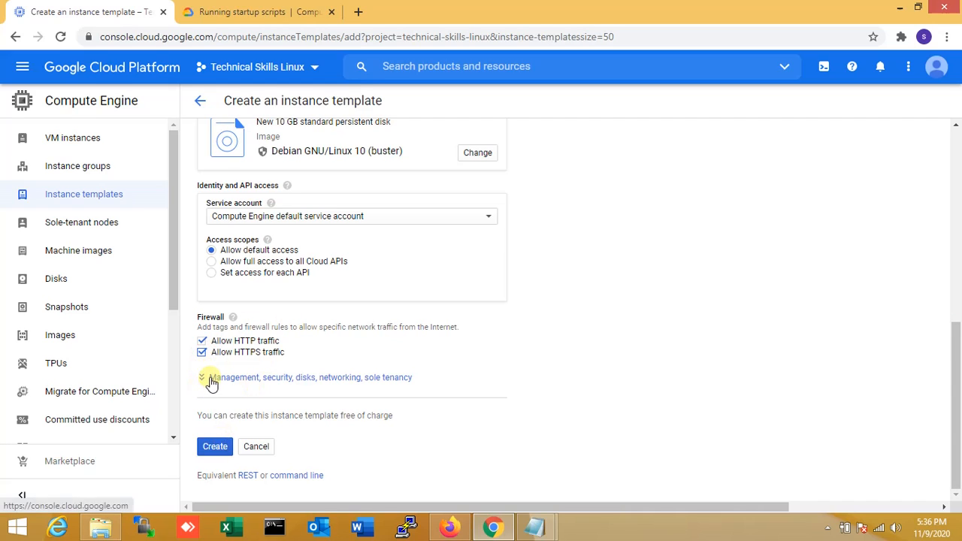
# - Copy the sample Apache startup script from the Running startup scripts documentation into the template's startup script, and enlarge its text area to show the whole script
pyautogui.click(212, 379)
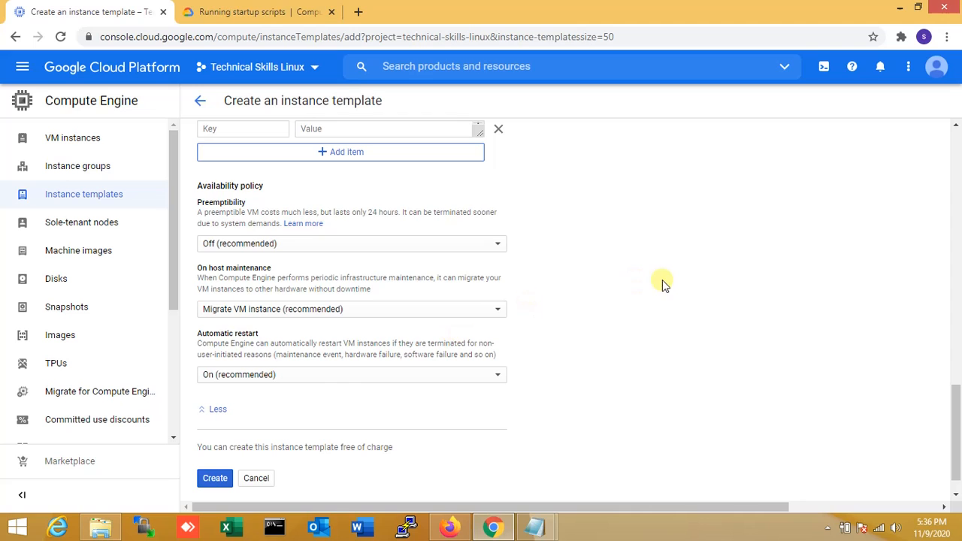
pyautogui.moveTo(957, 433); pyautogui.dragTo(958, 332)
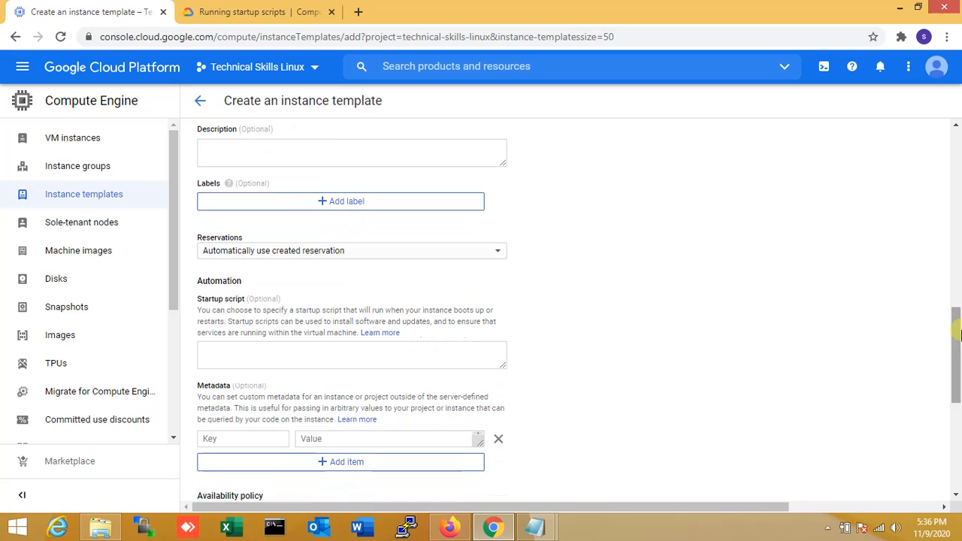
pyautogui.click(272, 348)
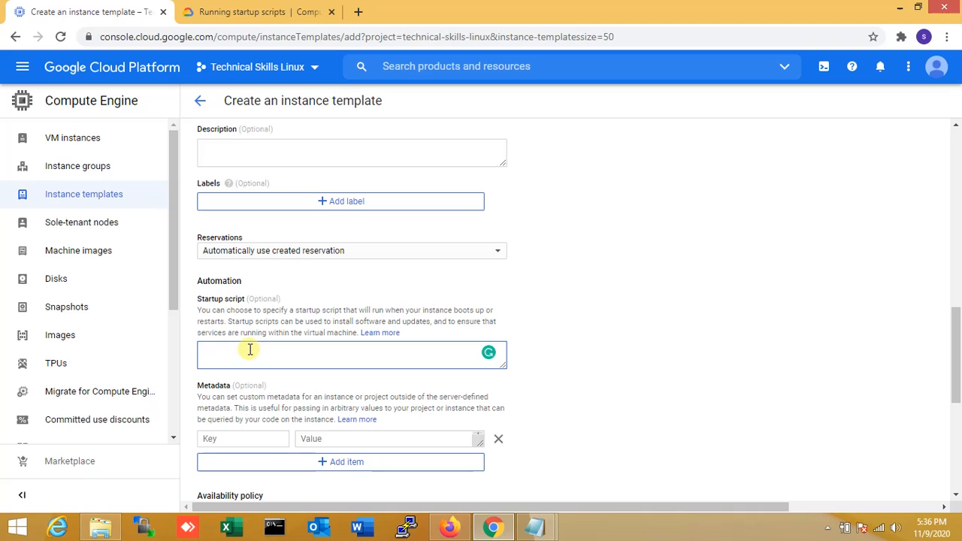
pyautogui.click(273, 9)
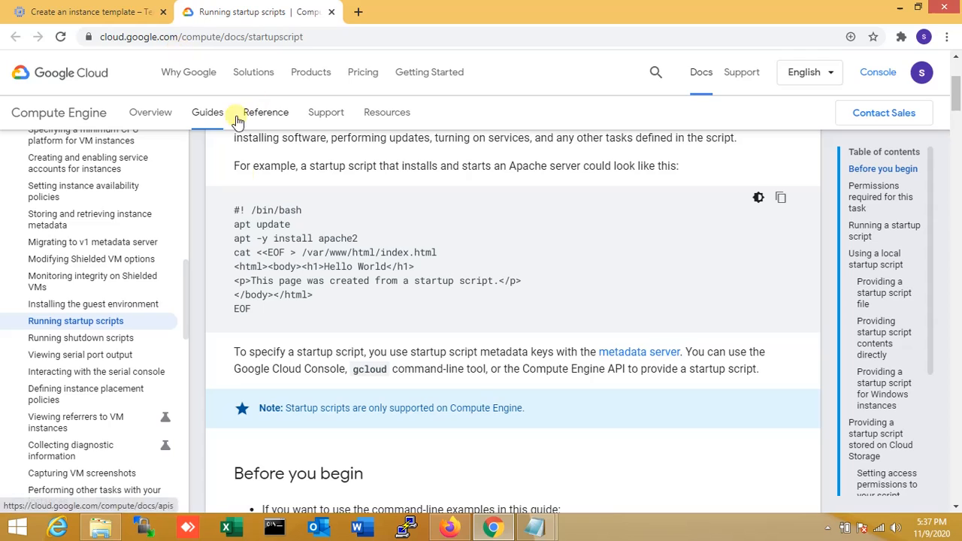
pyautogui.click(781, 210)
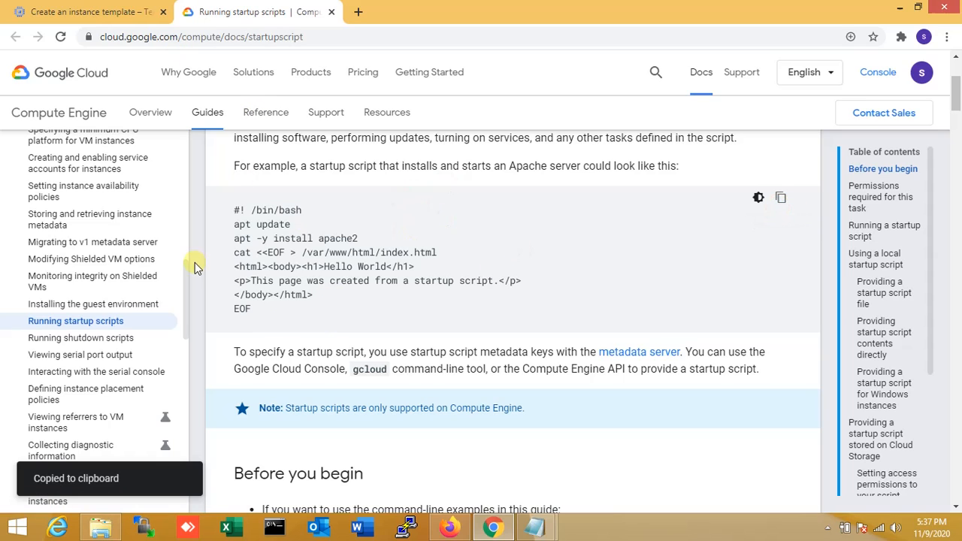
pyautogui.click(97, 11)
pyautogui.hotkey('ctrl', 'v')
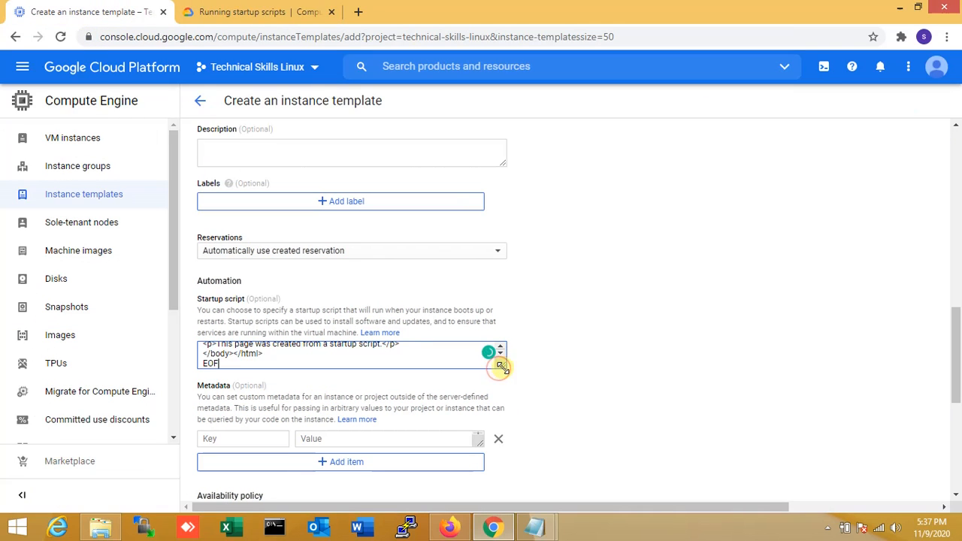
pyautogui.moveTo(501, 368); pyautogui.dragTo(508, 462)
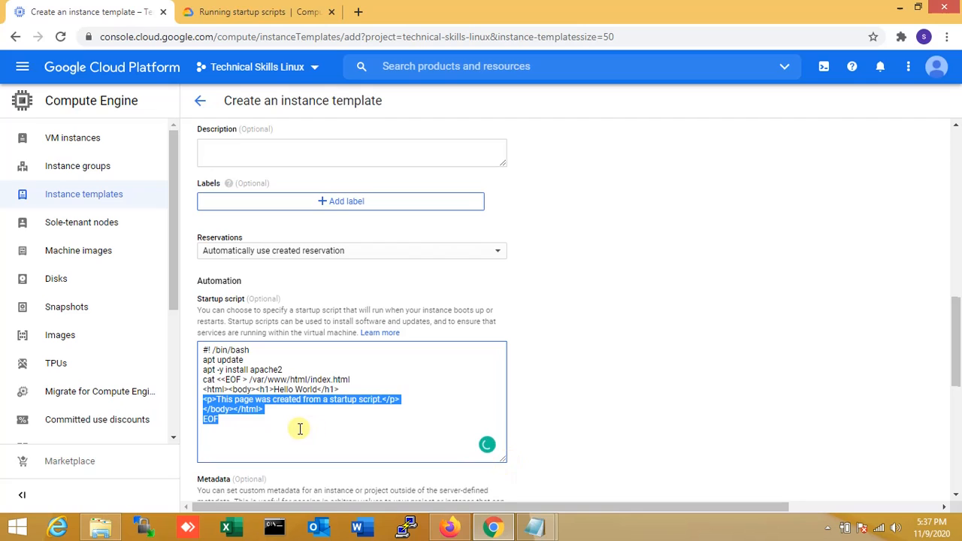
pyautogui.click(297, 428)
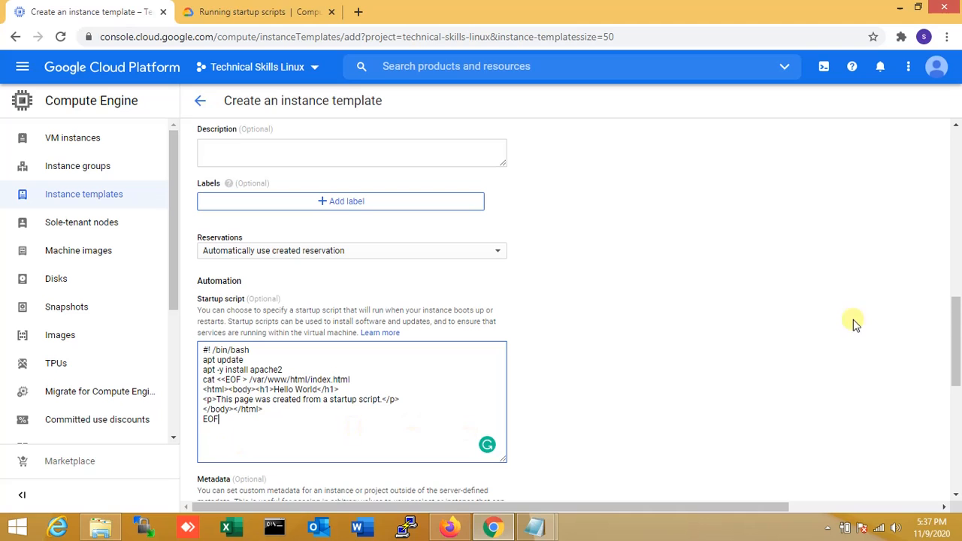
# - Review the template's availability policy and machine configuration, keeping preemptibility Off (recommended), and create the instance template
pyautogui.moveTo(956, 331); pyautogui.dragTo(956, 416)
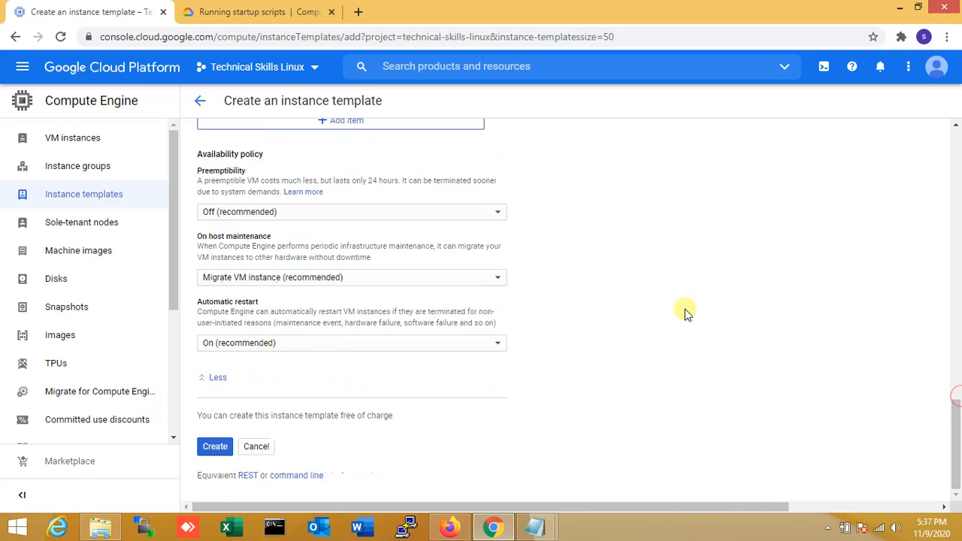
pyautogui.click(468, 218)
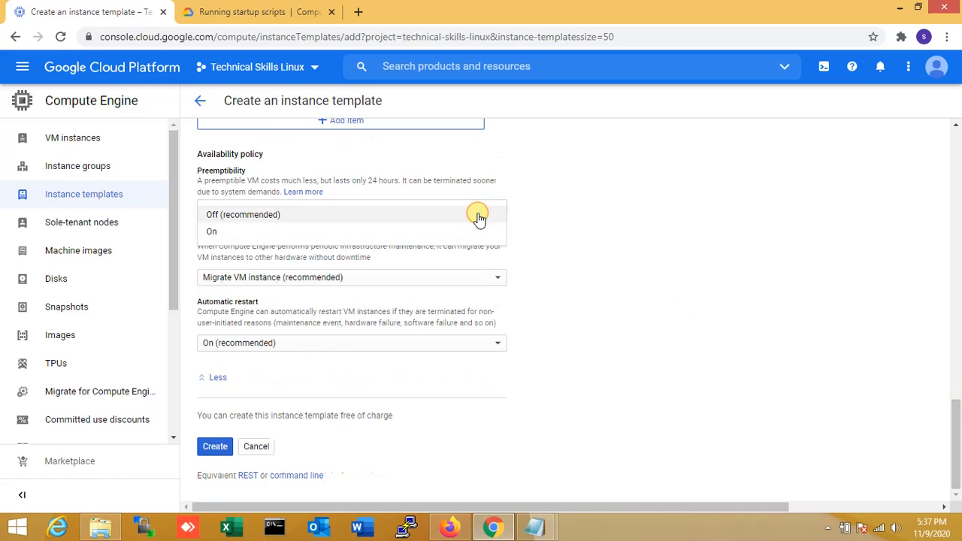
pyautogui.click(649, 216)
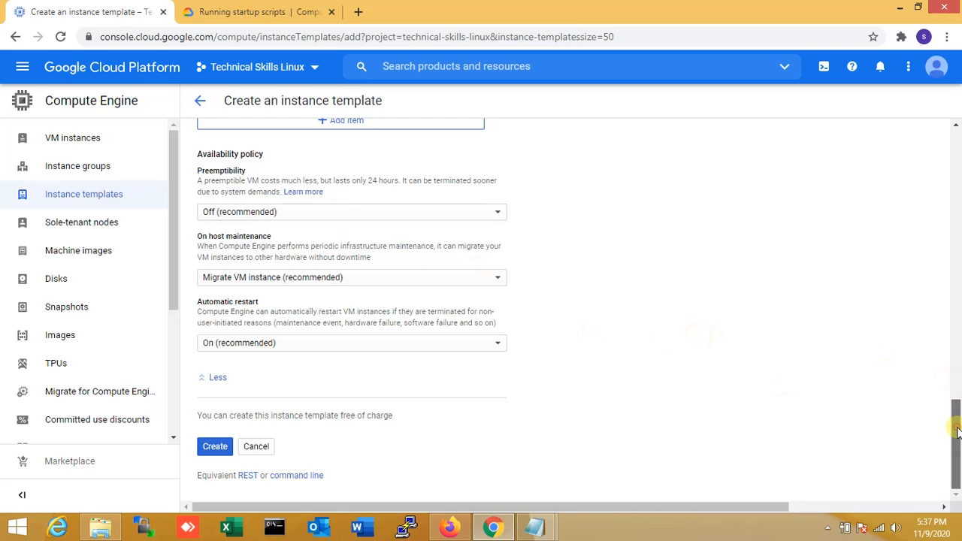
pyautogui.moveTo(957, 432); pyautogui.dragTo(958, 83)
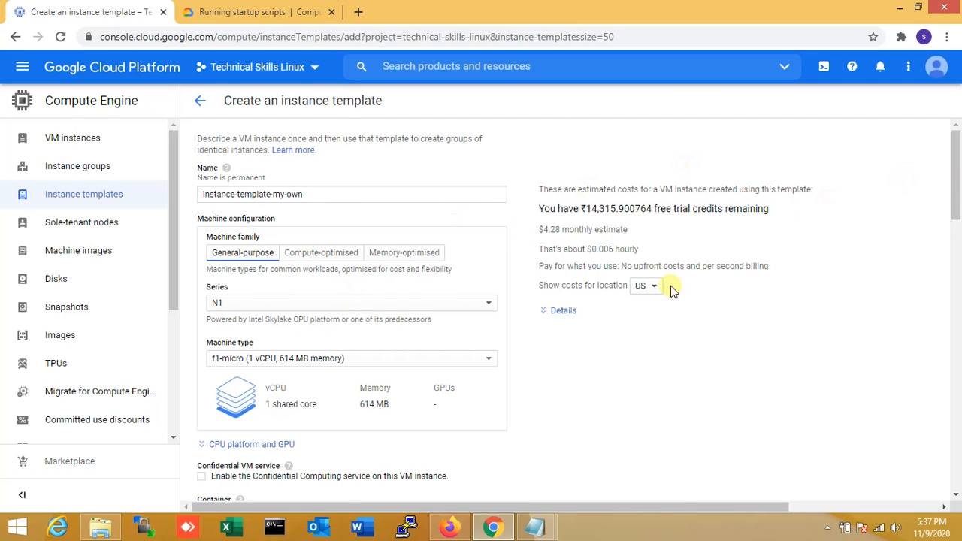
pyautogui.moveTo(959, 164); pyautogui.dragTo(957, 432)
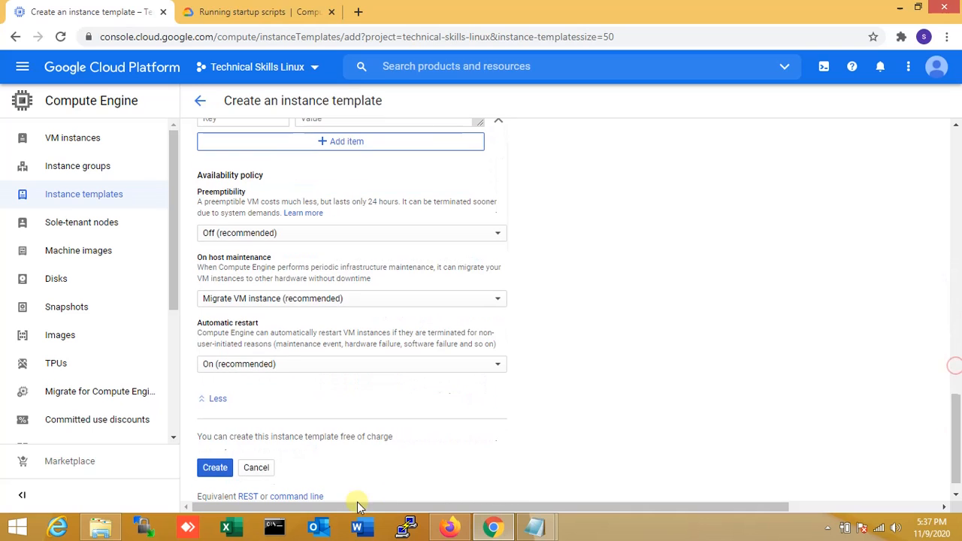
pyautogui.click(215, 476)
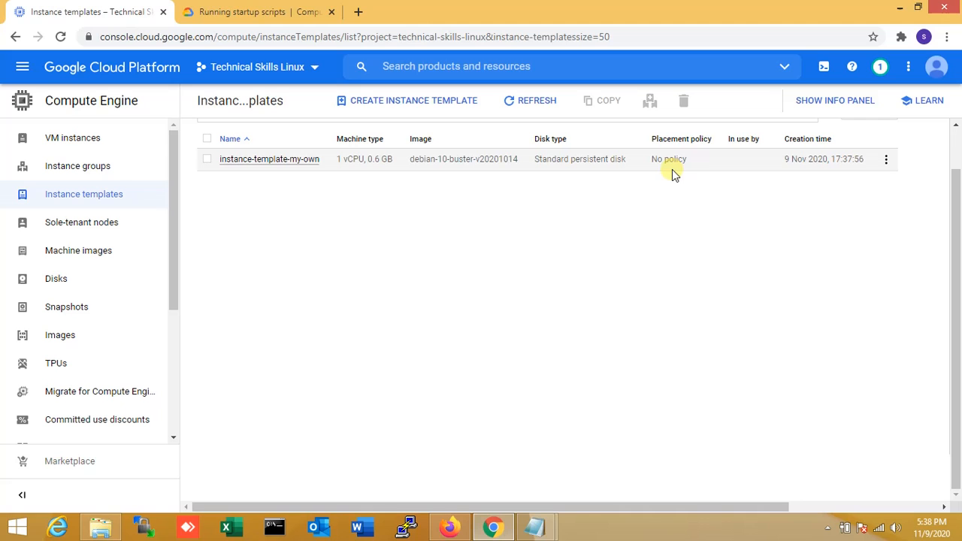
# - Switch to the gcp_autoscaling notes in Notepad and highlight the second step, Create Instance group
pyautogui.click(537, 528)
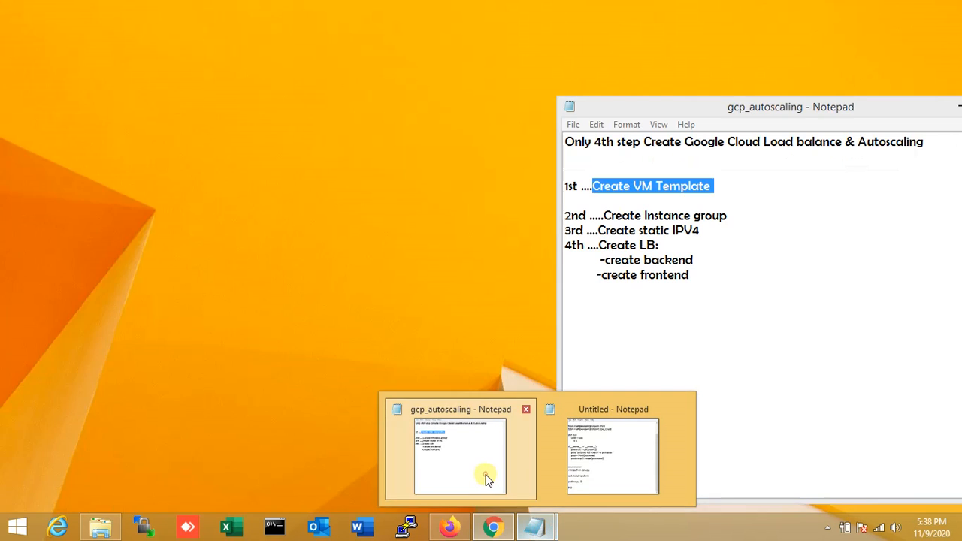
pyautogui.click(485, 474)
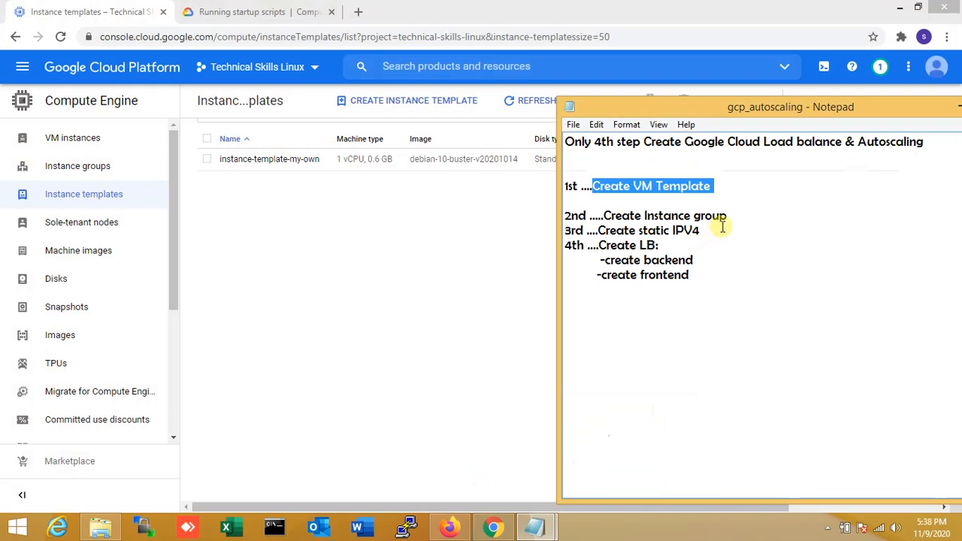
pyautogui.moveTo(734, 216); pyautogui.dragTo(561, 218)
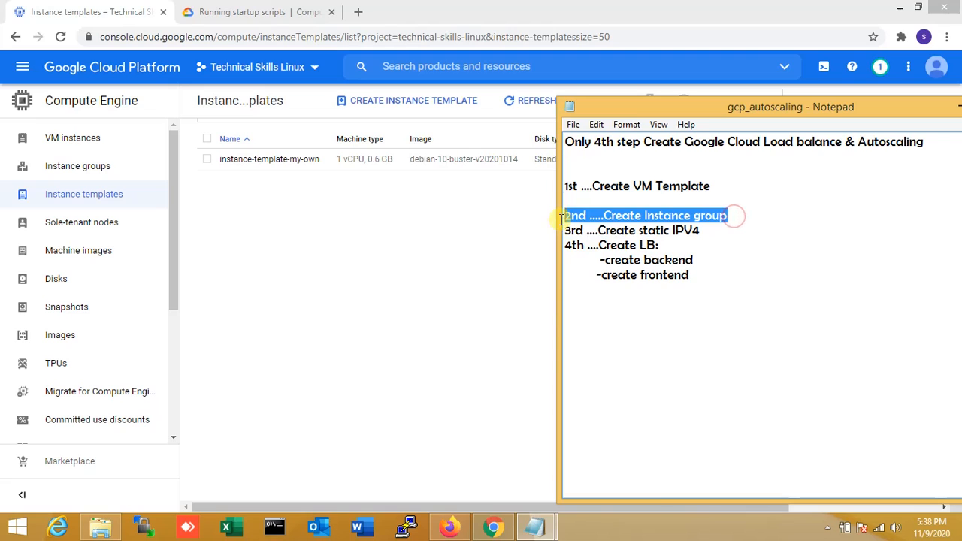
# - Insert a blank line after the second step in the notes and highlight the Create Instance group line
pyautogui.click(739, 219)
pyautogui.press('Return')
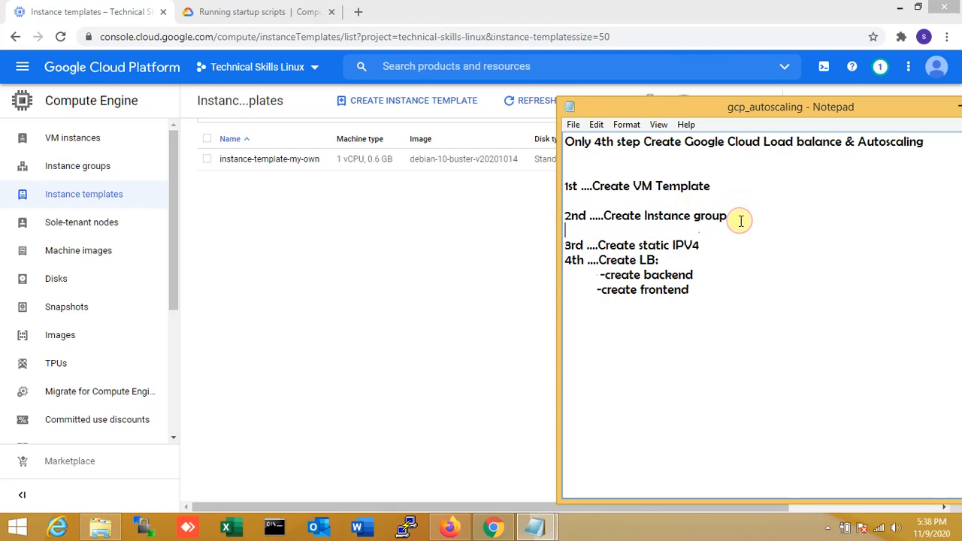
pyautogui.moveTo(762, 218); pyautogui.dragTo(569, 215)
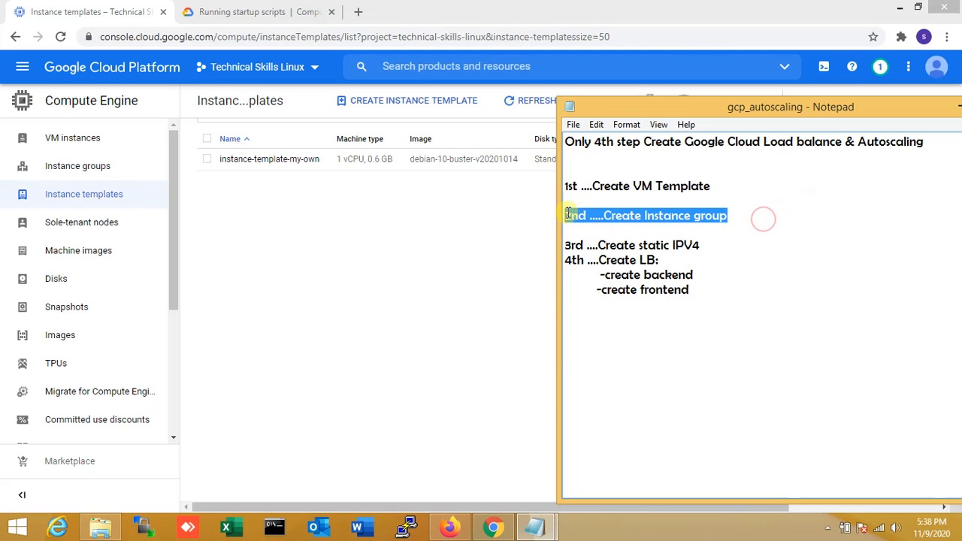
# - Start a new managed instance group in Compute Engine's Instance groups and name it instance-group-us
pyautogui.click(64, 170)
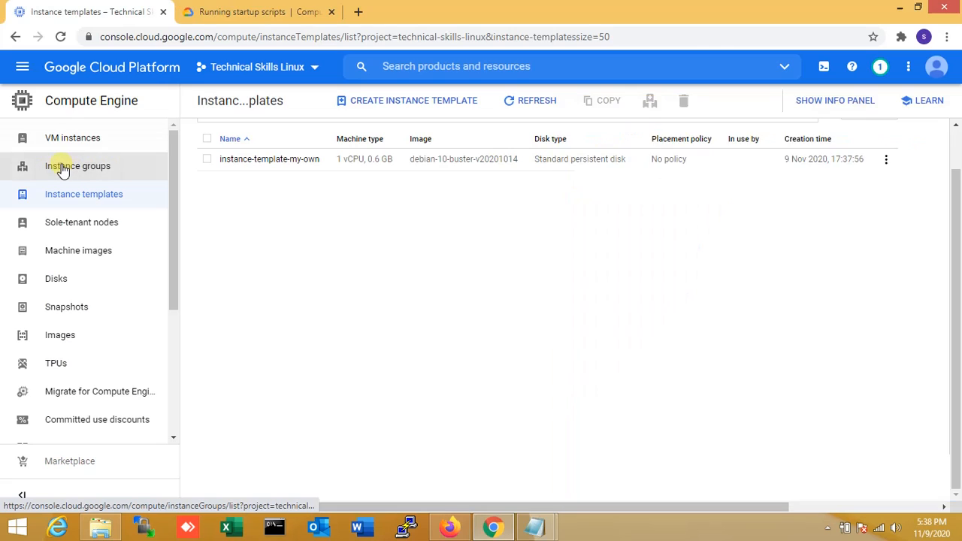
pyautogui.click(63, 169)
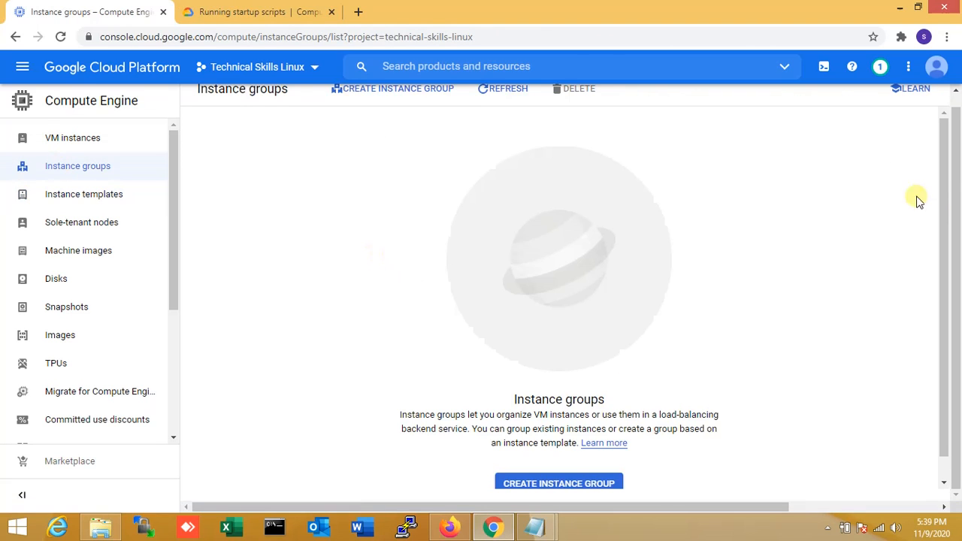
pyautogui.moveTo(945, 204); pyautogui.dragTo(945, 226)
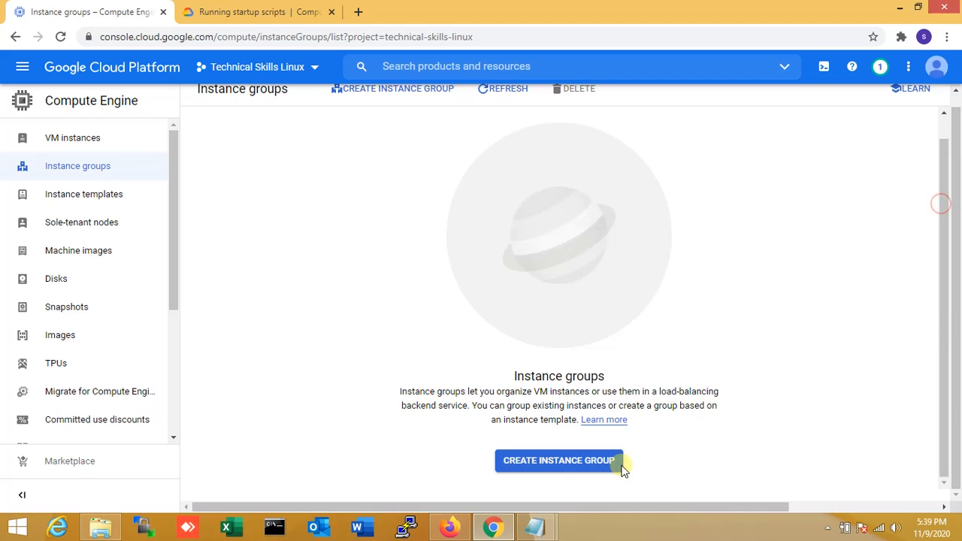
pyautogui.click(597, 466)
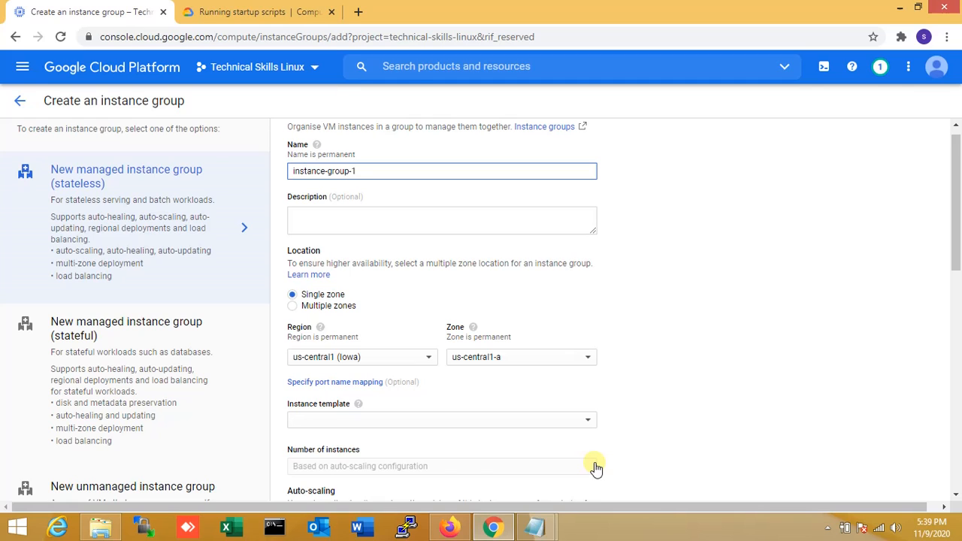
pyautogui.press('BackSpace')
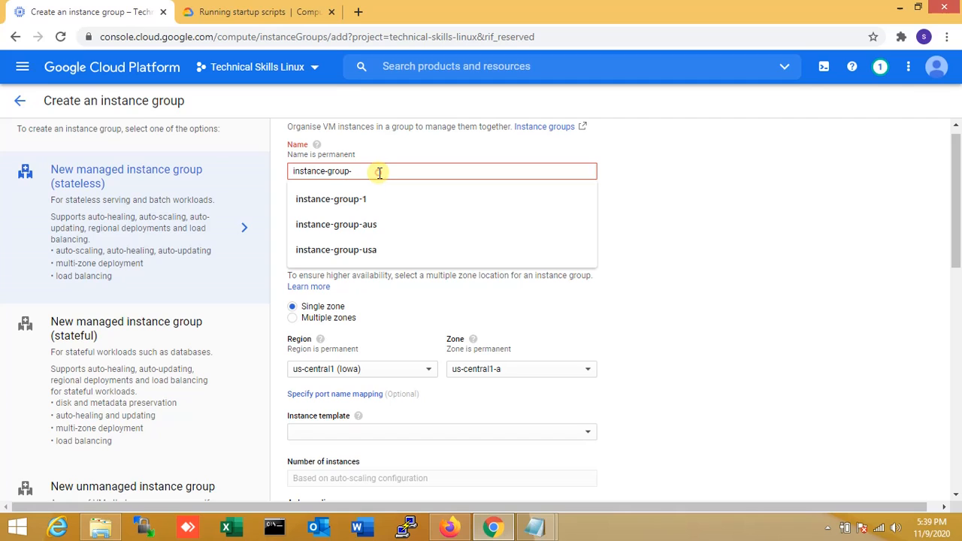
pyautogui.write('us')
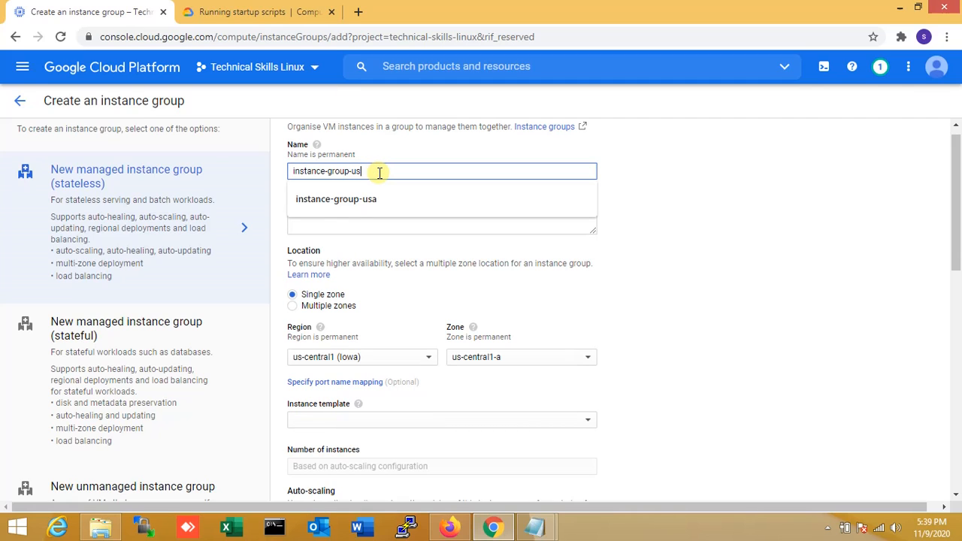
pyautogui.click(674, 239)
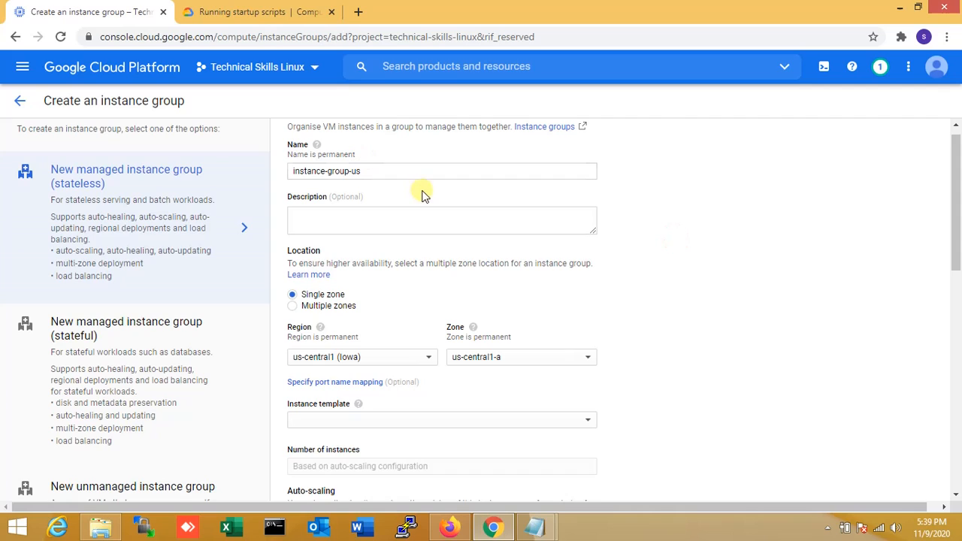
# - Set the group's location to Multiple zones and add us-central1-a to the selected zones of the us-central1 region
pyautogui.click(296, 309)
pyautogui.click(296, 308)
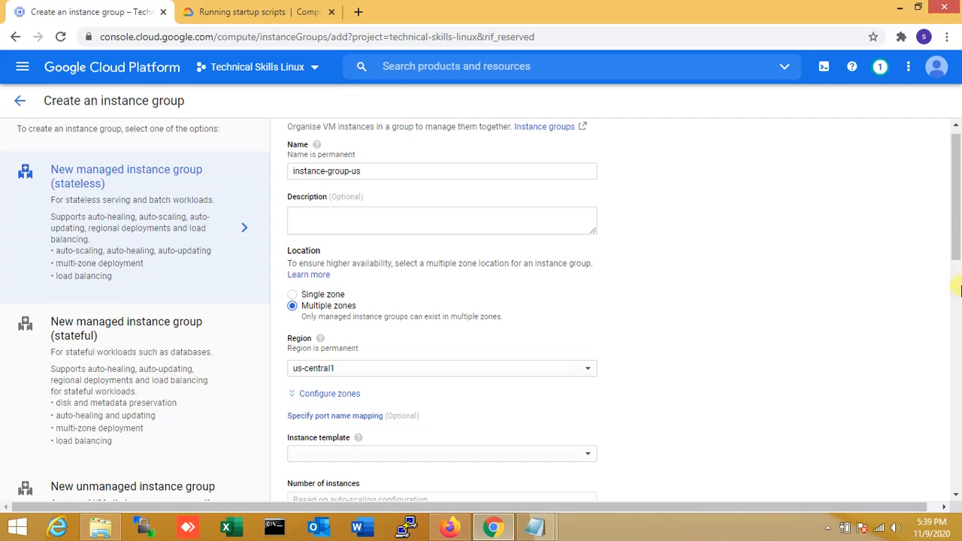
pyautogui.scroll(-2, 955, 270)
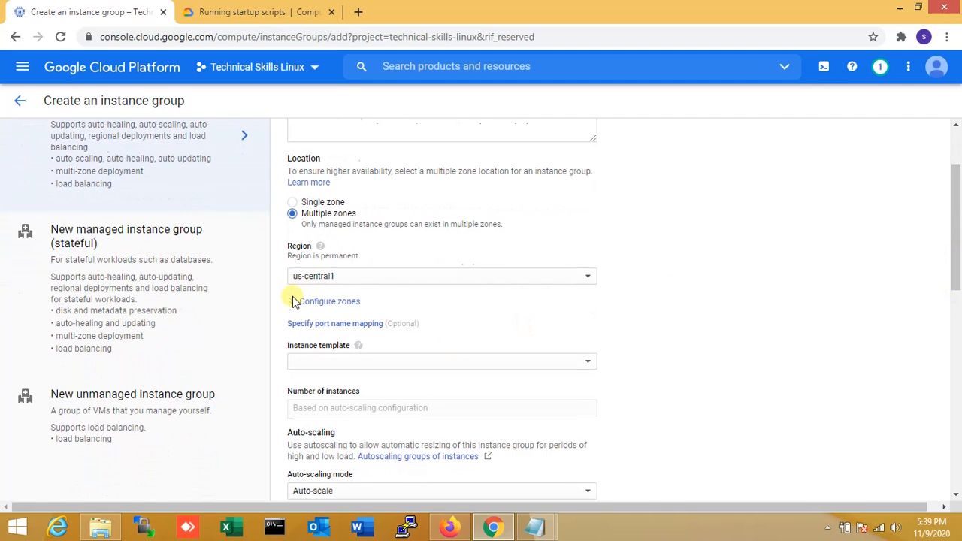
pyautogui.click(316, 300)
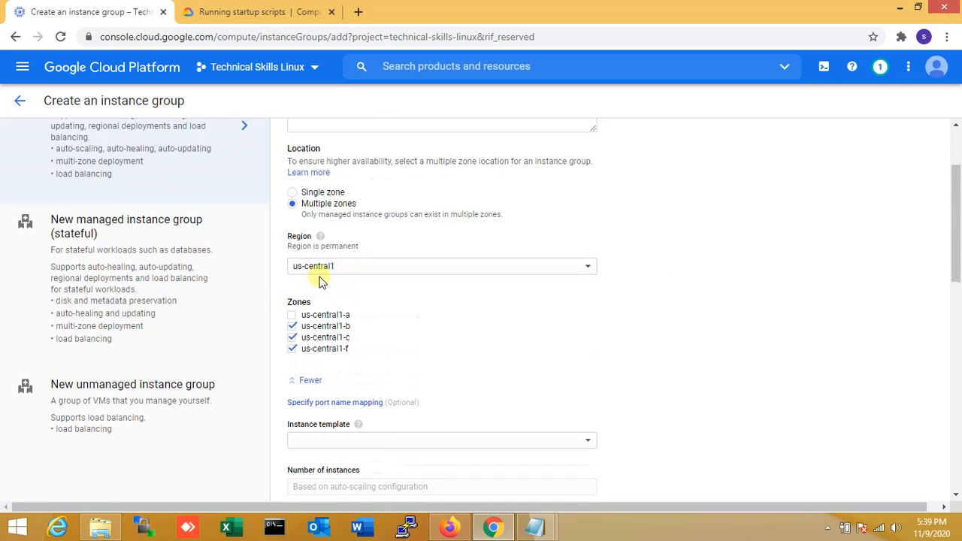
pyautogui.click(292, 315)
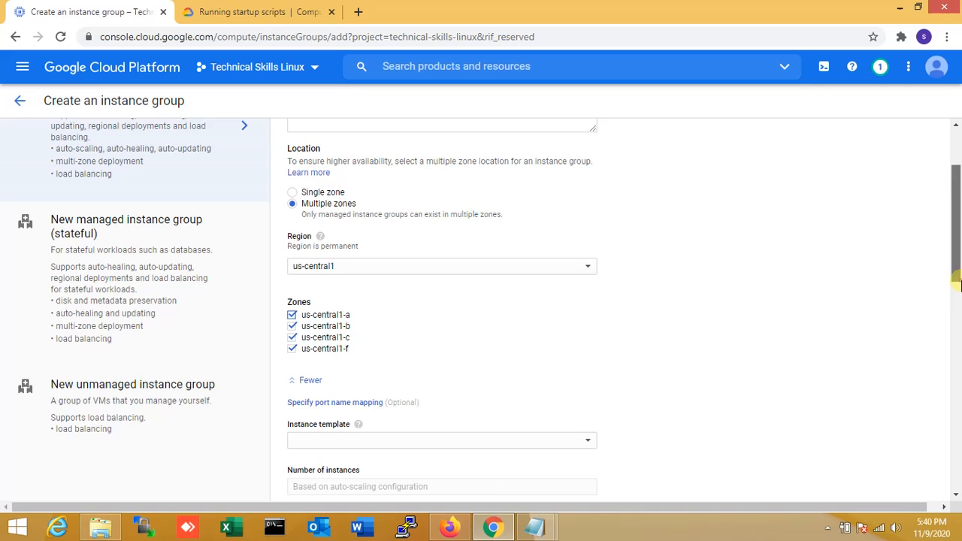
# - Choose instance-template-my-own as the group's instance template
pyautogui.moveTo(958, 292); pyautogui.dragTo(958, 355)
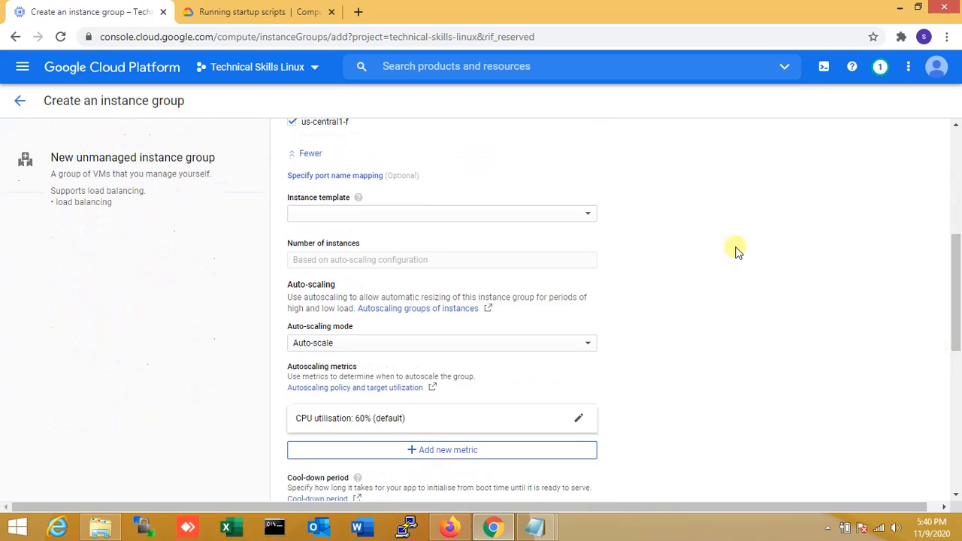
pyautogui.click(524, 217)
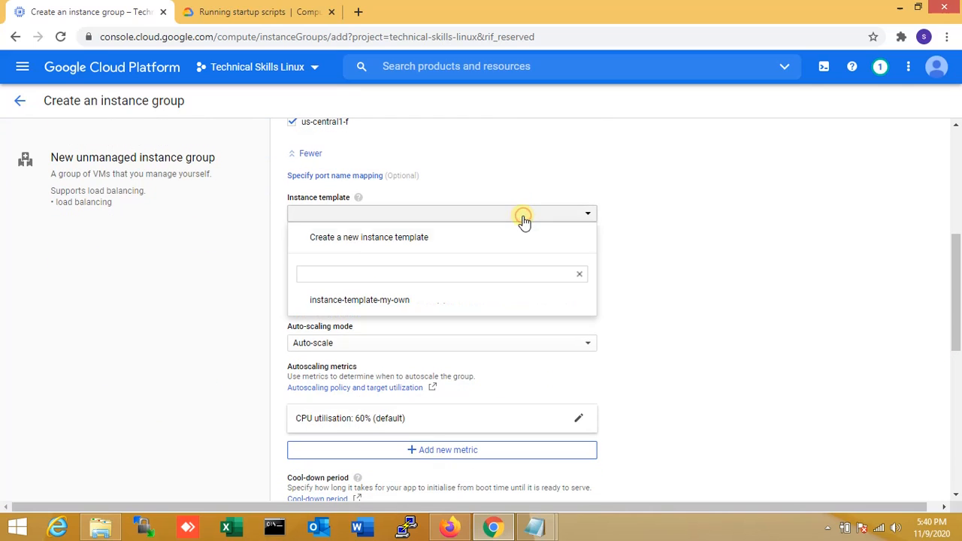
pyautogui.click(379, 300)
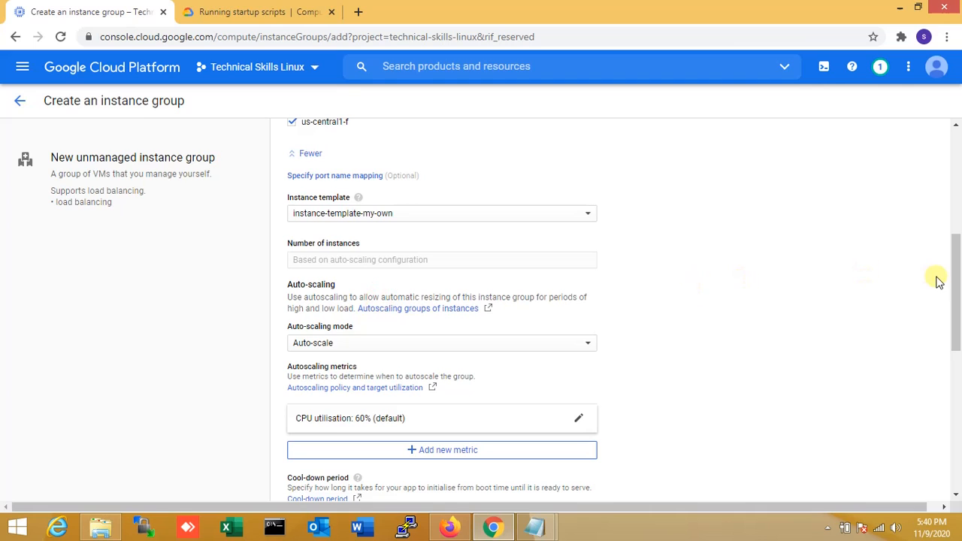
# - Keep the auto-scaling mode at Auto-scale and set the CPU utilisation metric's target to 70%
pyautogui.moveTo(959, 285); pyautogui.dragTo(959, 302)
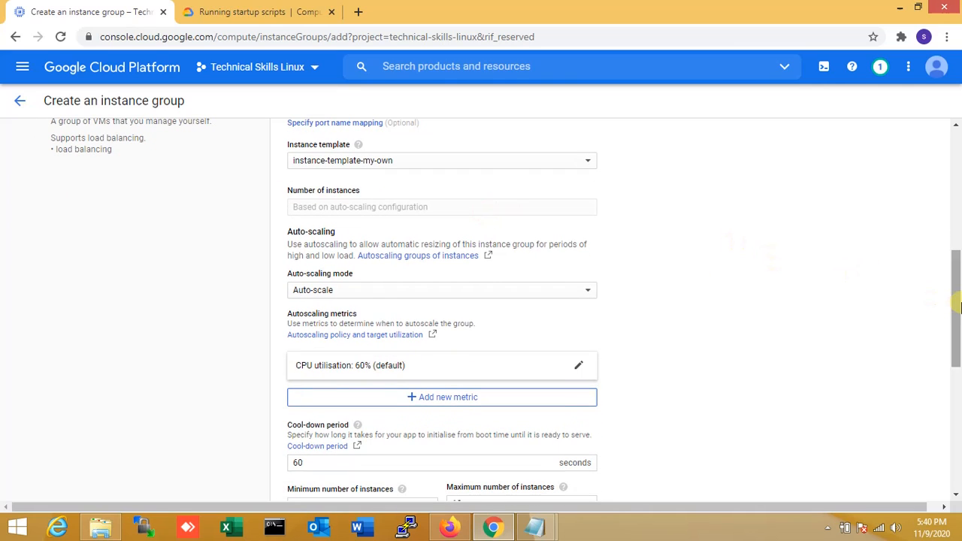
pyautogui.moveTo(957, 304); pyautogui.dragTo(956, 339)
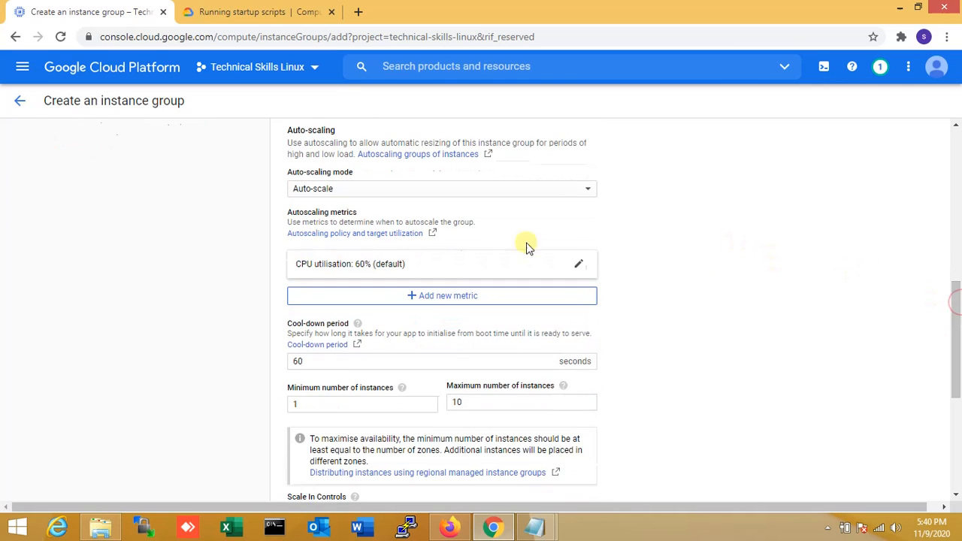
pyautogui.click(584, 195)
pyautogui.click(584, 202)
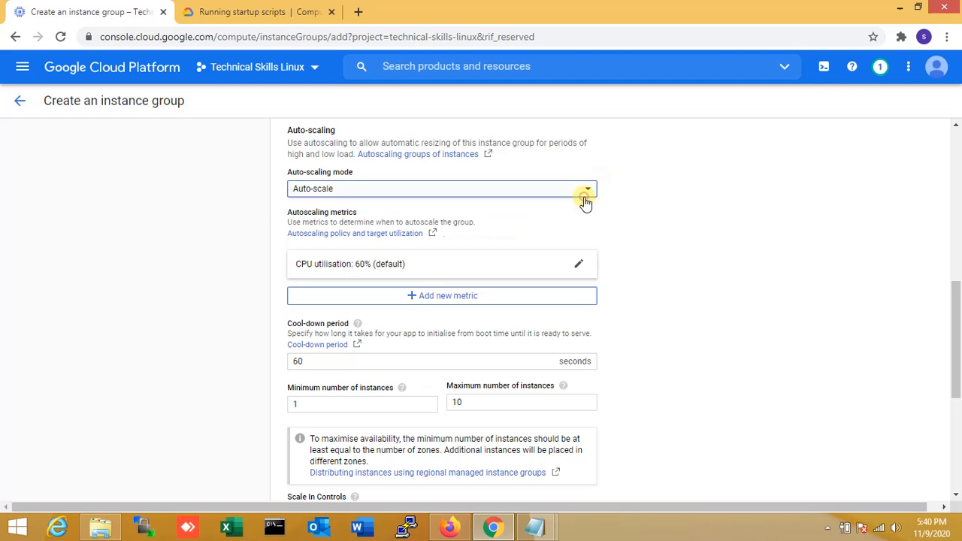
pyautogui.scroll(-1, 956, 323)
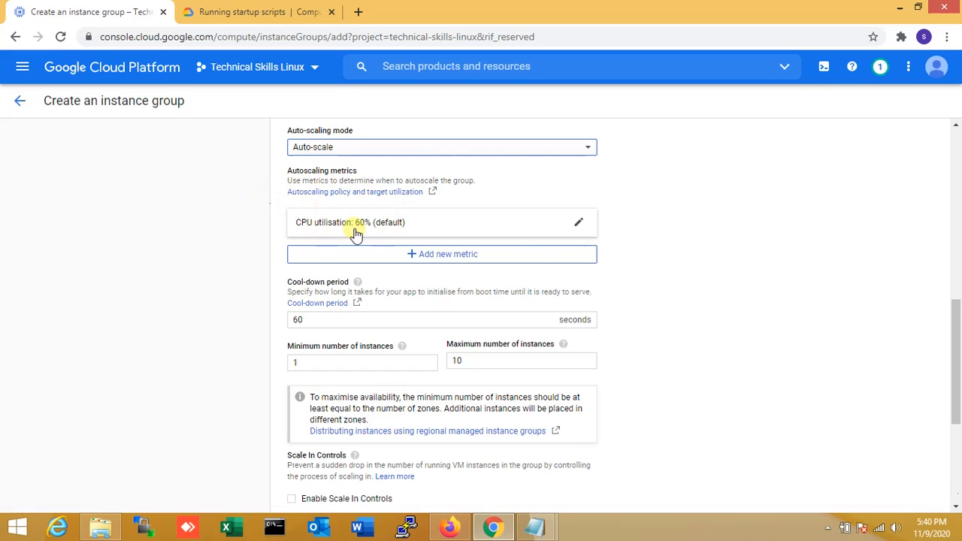
pyautogui.click(577, 226)
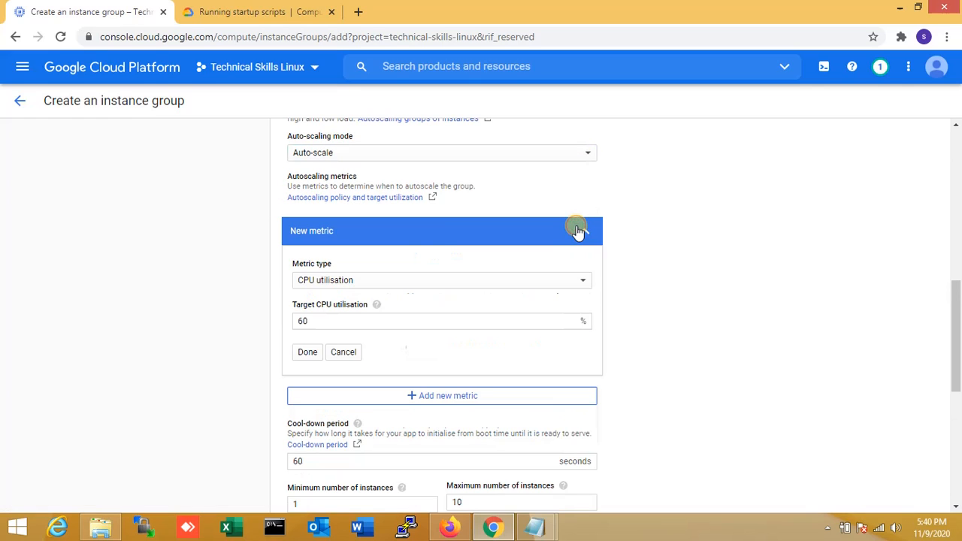
pyautogui.doubleClick(326, 322)
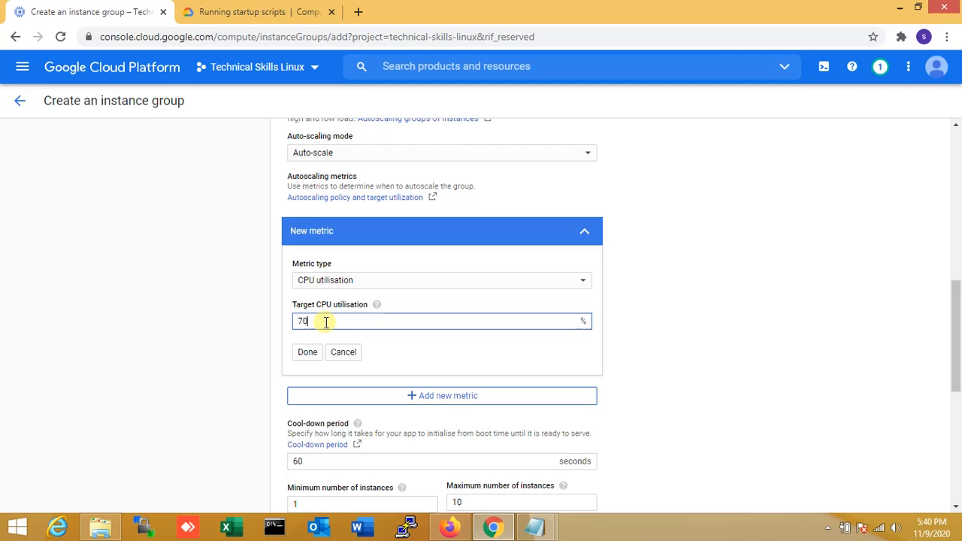
pyautogui.click(432, 289)
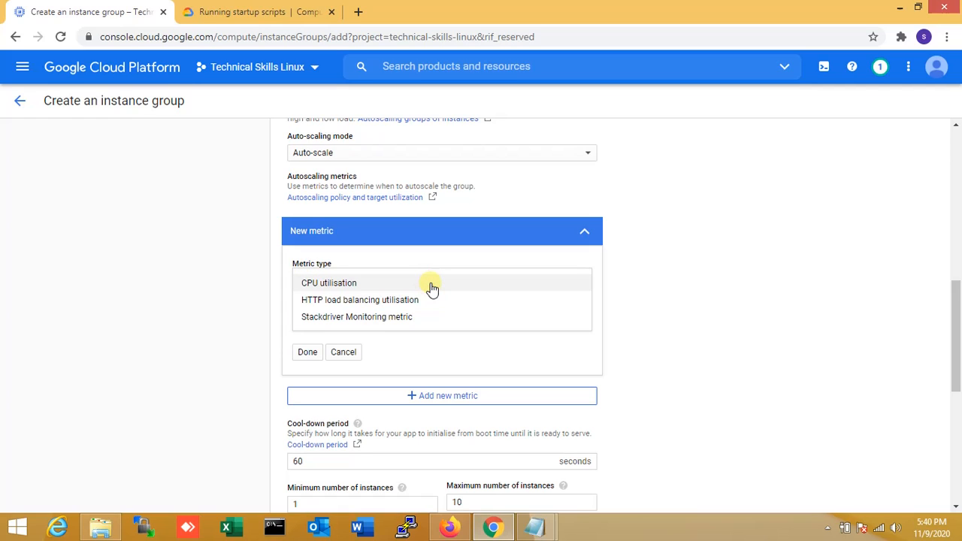
pyautogui.click(649, 335)
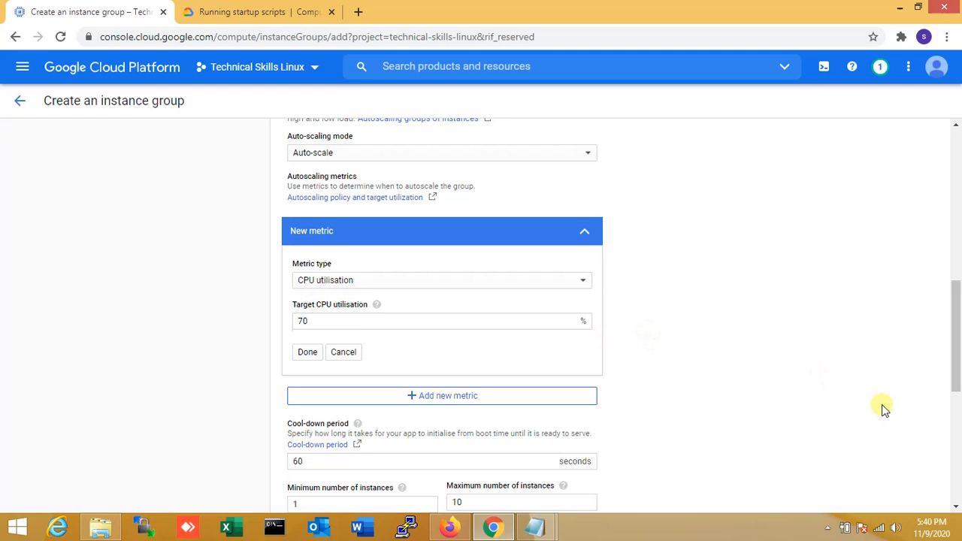
pyautogui.moveTo(957, 344); pyautogui.dragTo(958, 368)
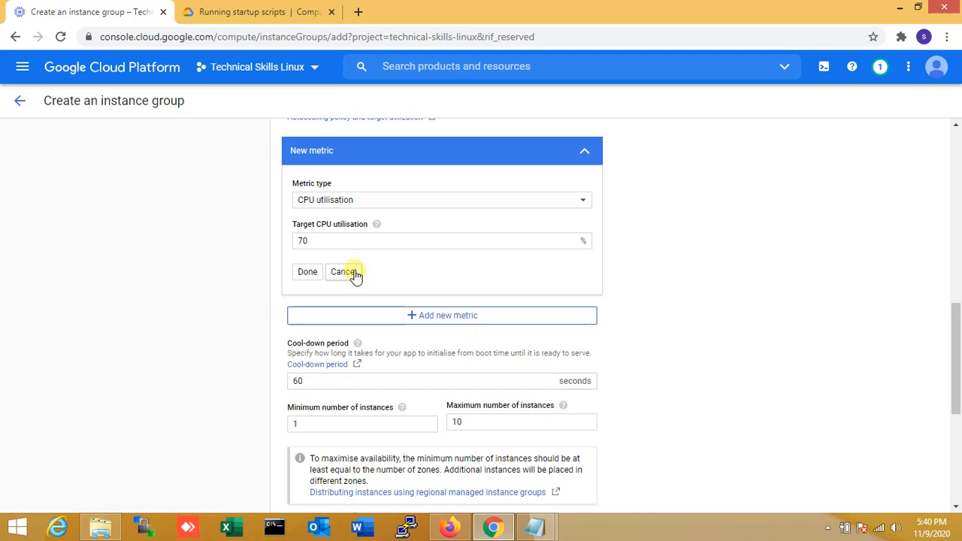
pyautogui.click(308, 272)
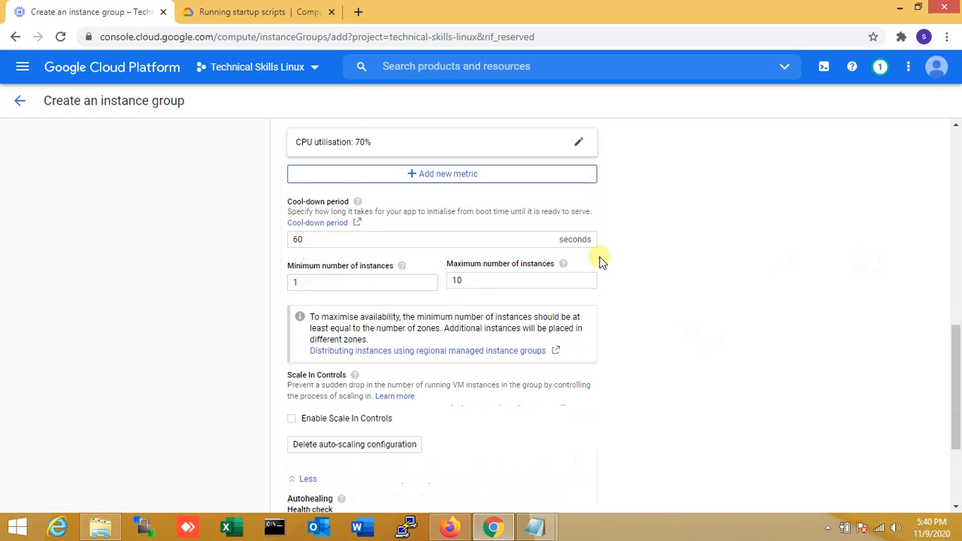
# - Keep the minimum number of instances at 1 and set the maximum number of instances to 5
pyautogui.click(301, 242)
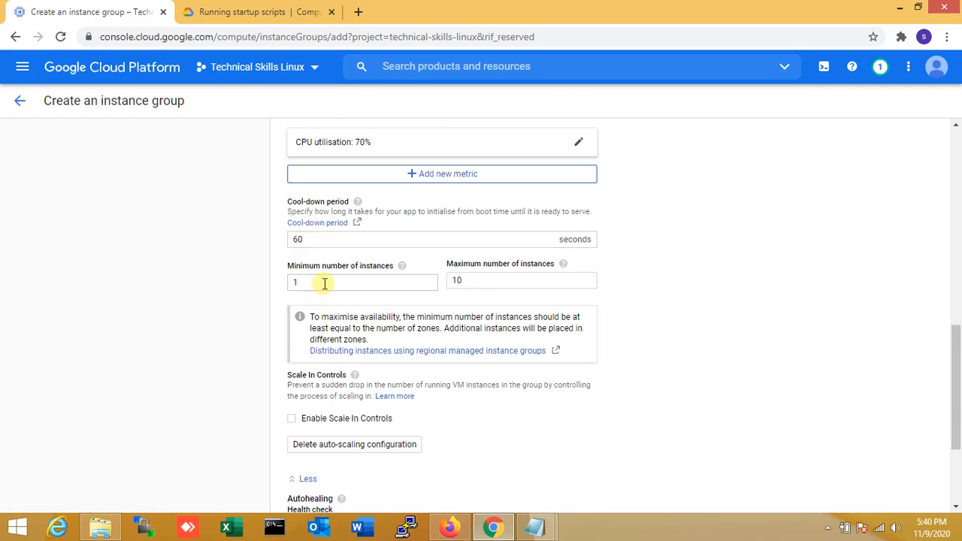
pyautogui.click(299, 275)
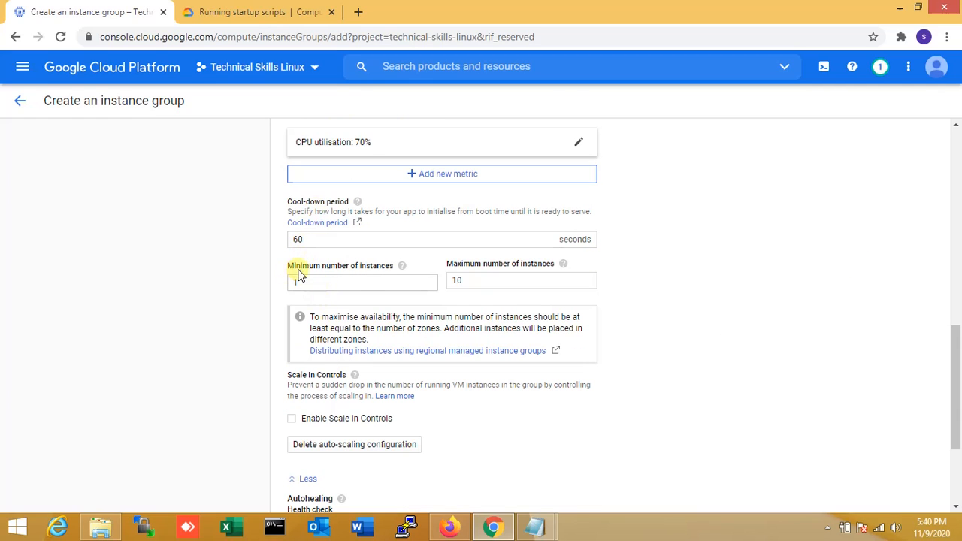
pyautogui.doubleClick(358, 281)
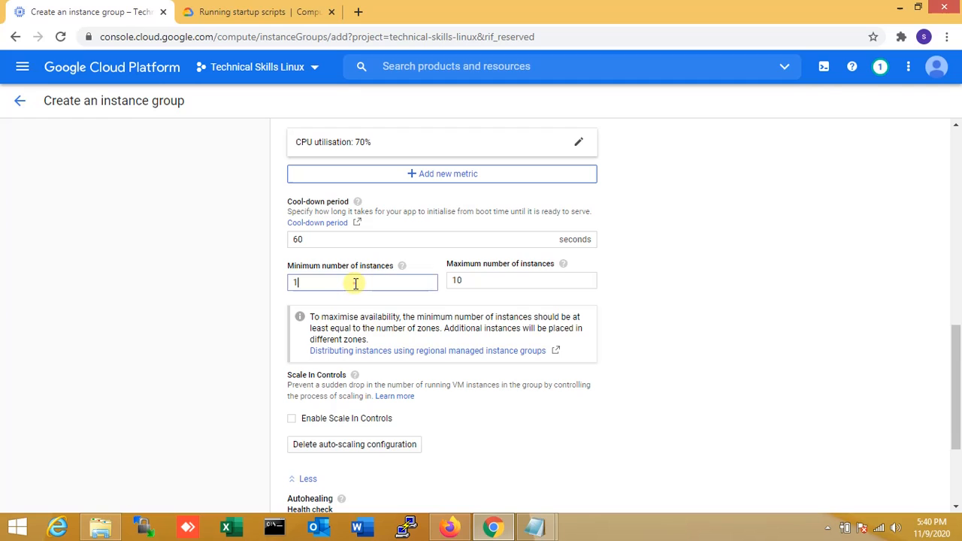
pyautogui.click(469, 281)
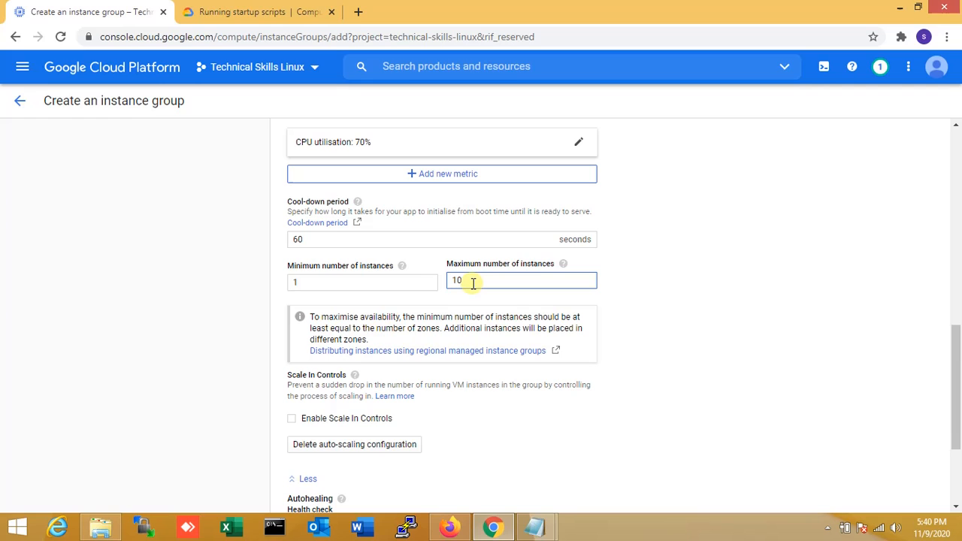
pyautogui.write('5')
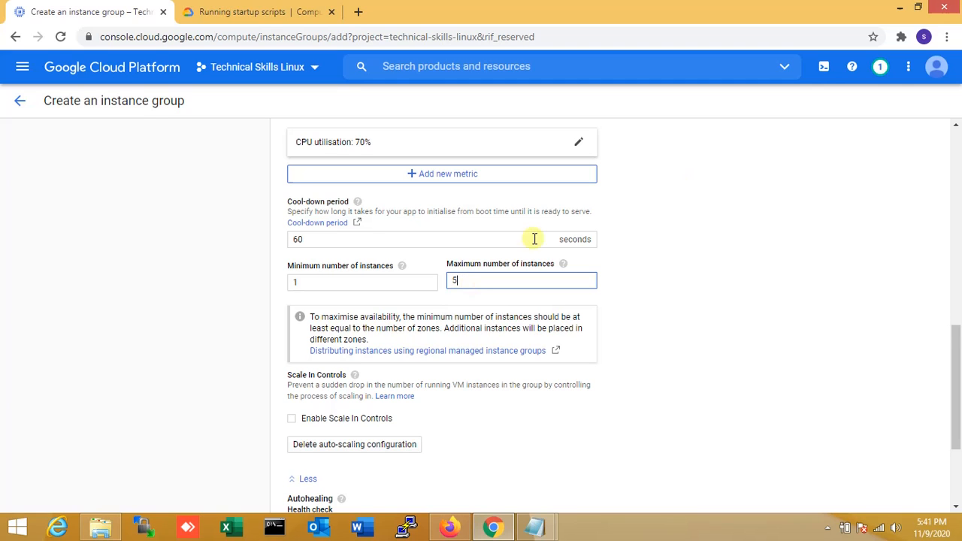
pyautogui.moveTo(959, 401); pyautogui.dragTo(959, 371)
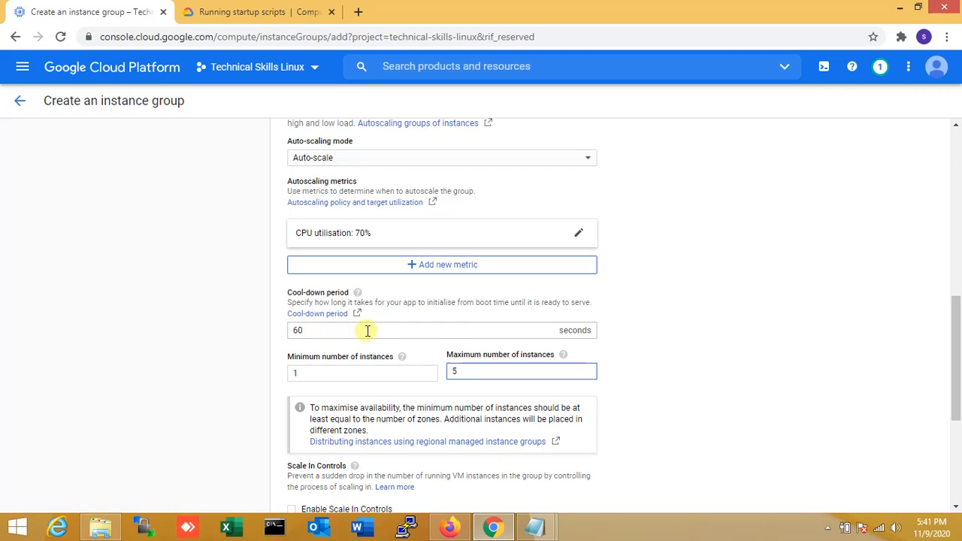
# - Start a new health check for the group's autohealing and name it my-health-check-usa
pyautogui.moveTo(959, 376); pyautogui.dragTo(959, 460)
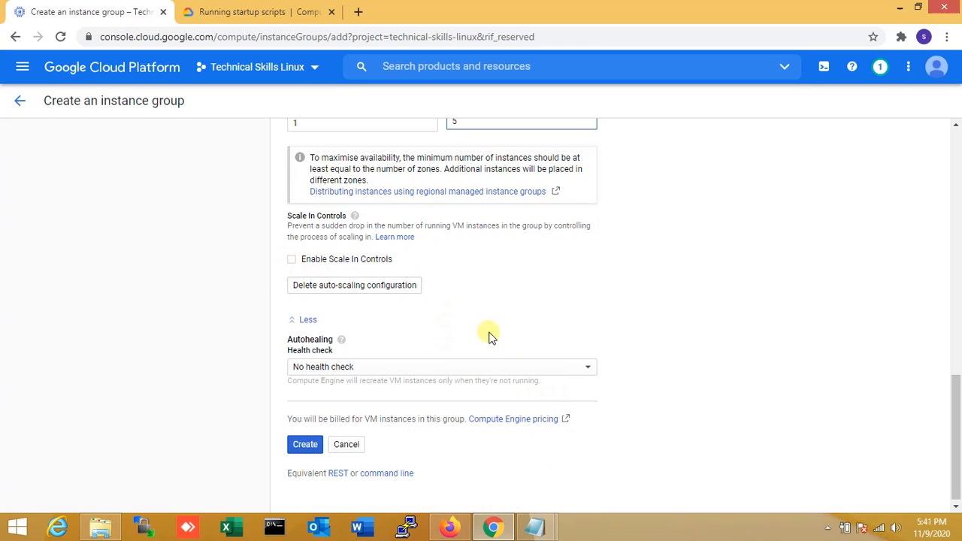
pyautogui.click(404, 367)
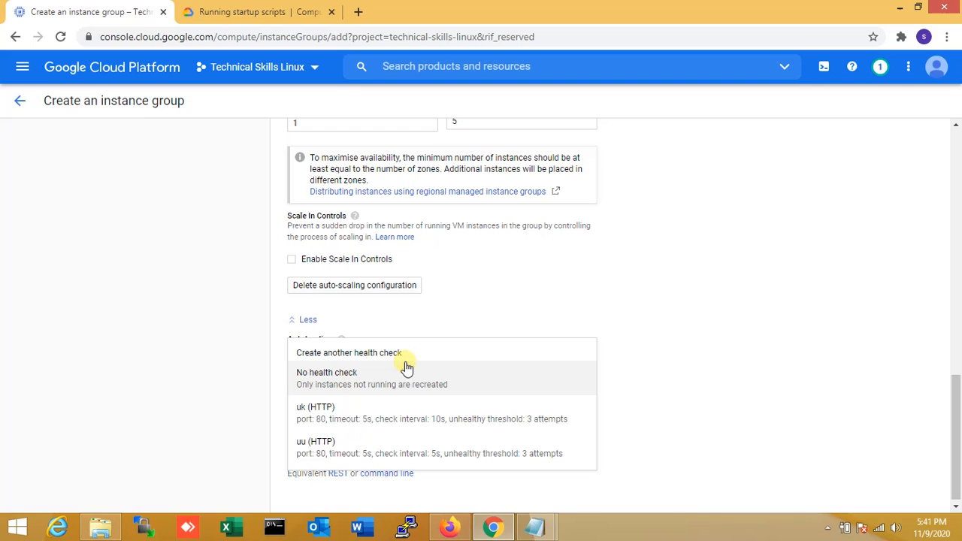
pyautogui.click(384, 355)
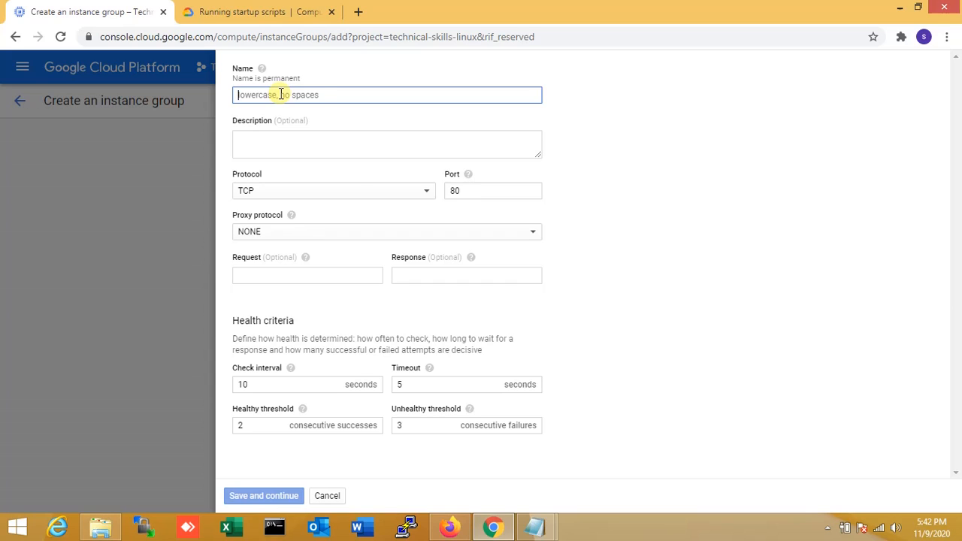
pyautogui.write('my-')
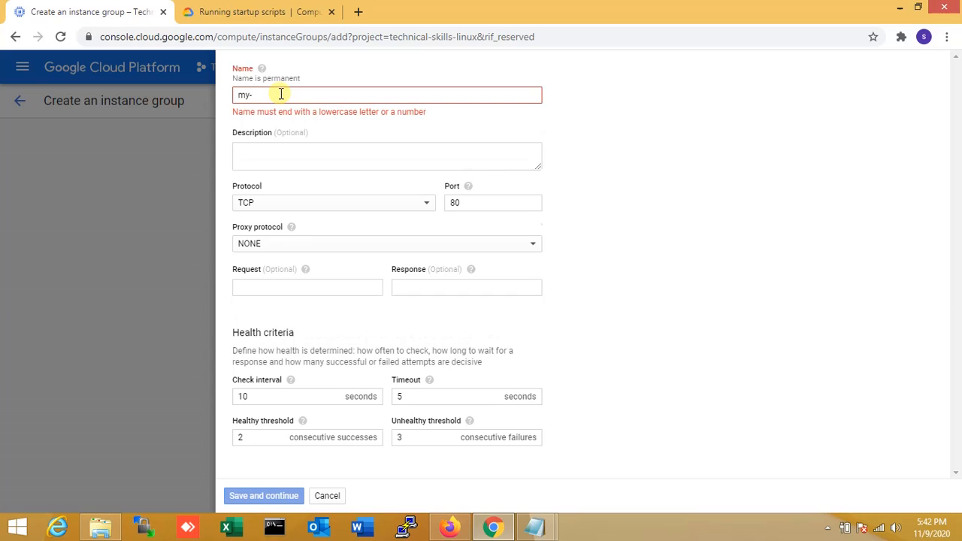
pyautogui.write('hea')
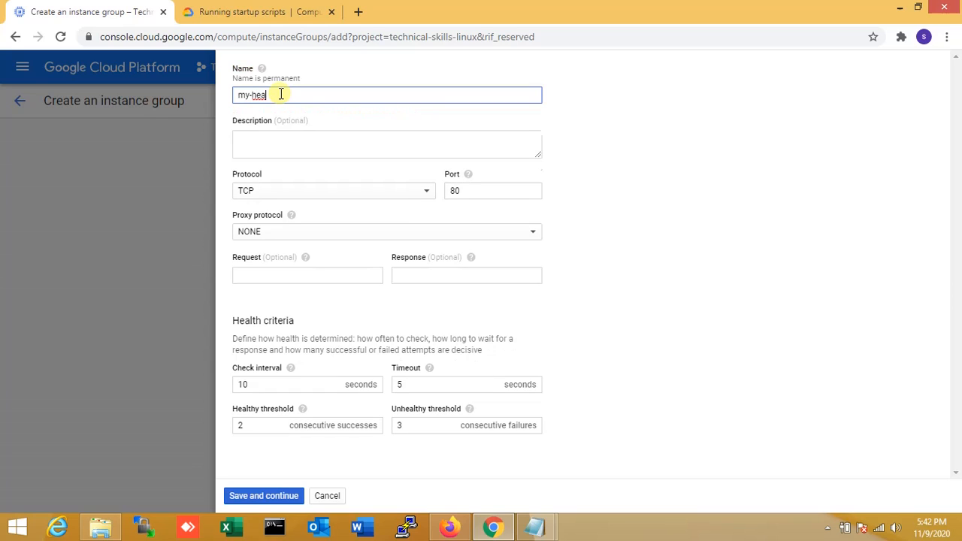
pyautogui.write('lth-c')
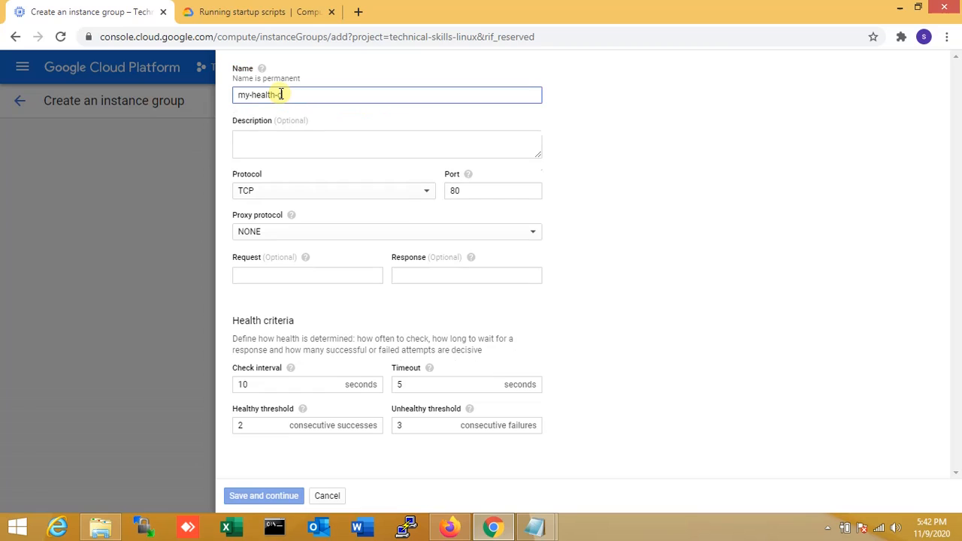
pyautogui.write('heck')
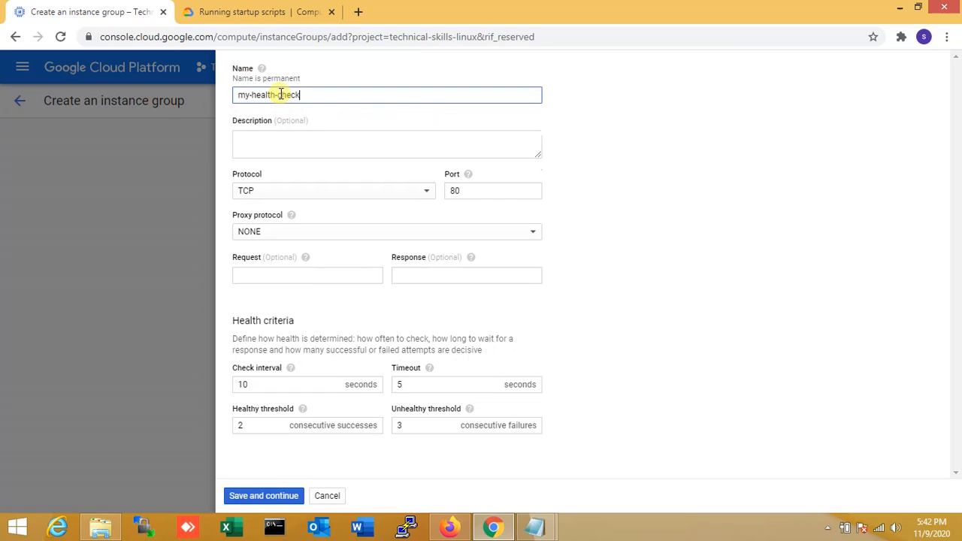
pyautogui.write('-usa')
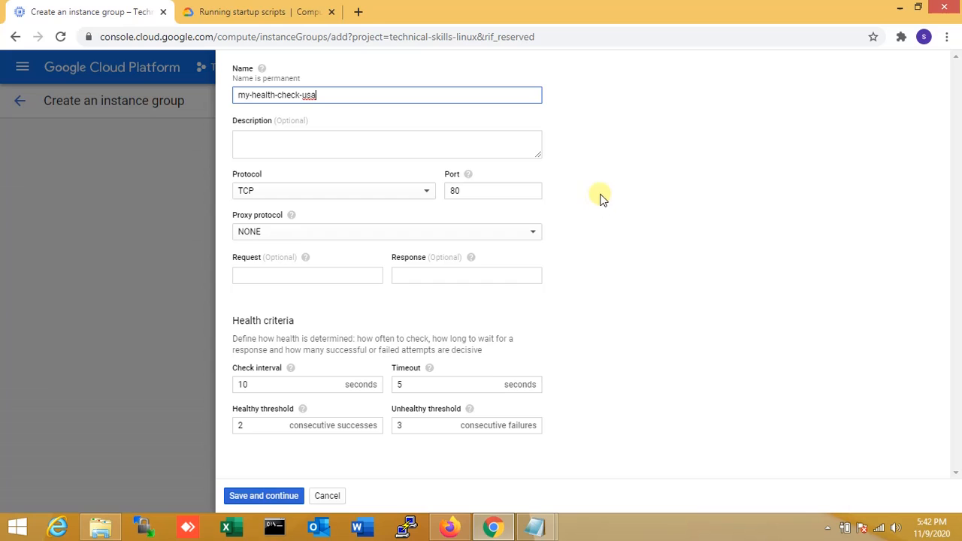
pyautogui.hotkey('ctrl', 'a')
pyautogui.press('Right')
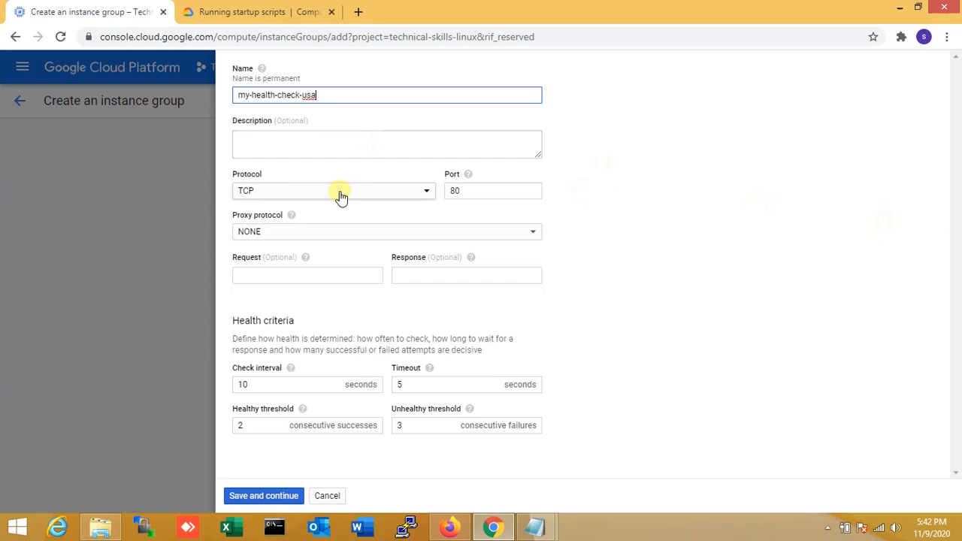
# - Set the health check's protocol to HTTP and its check interval to 5 seconds, and save it
pyautogui.click(307, 192)
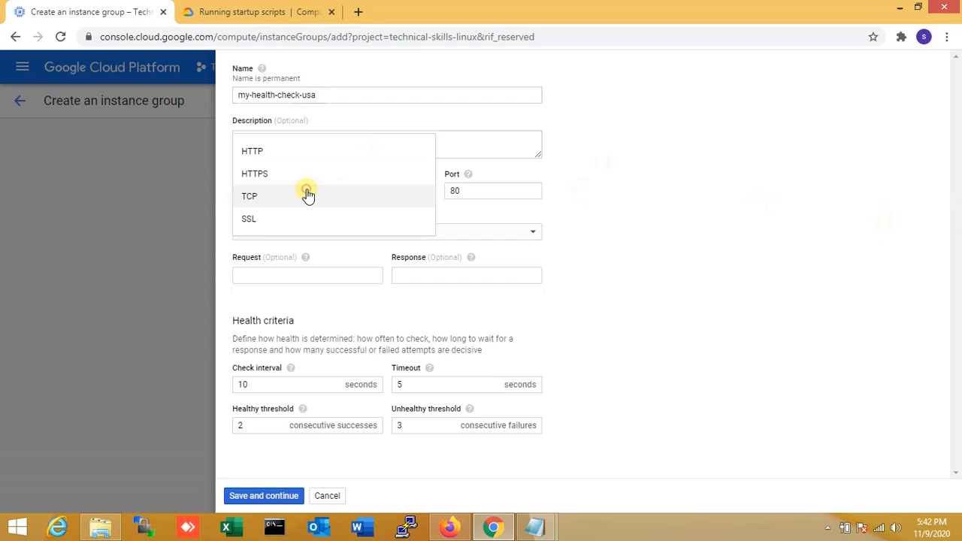
pyautogui.click(275, 153)
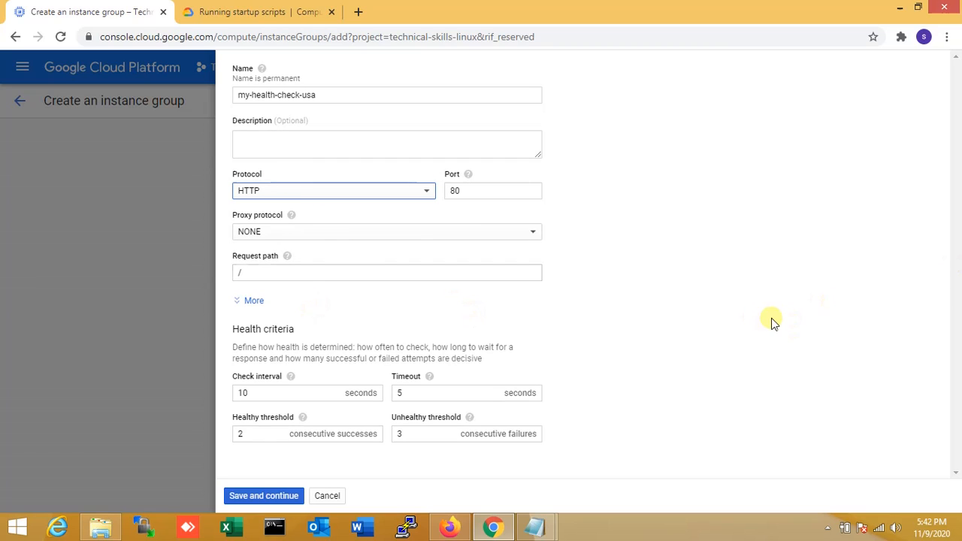
pyautogui.doubleClick(276, 398)
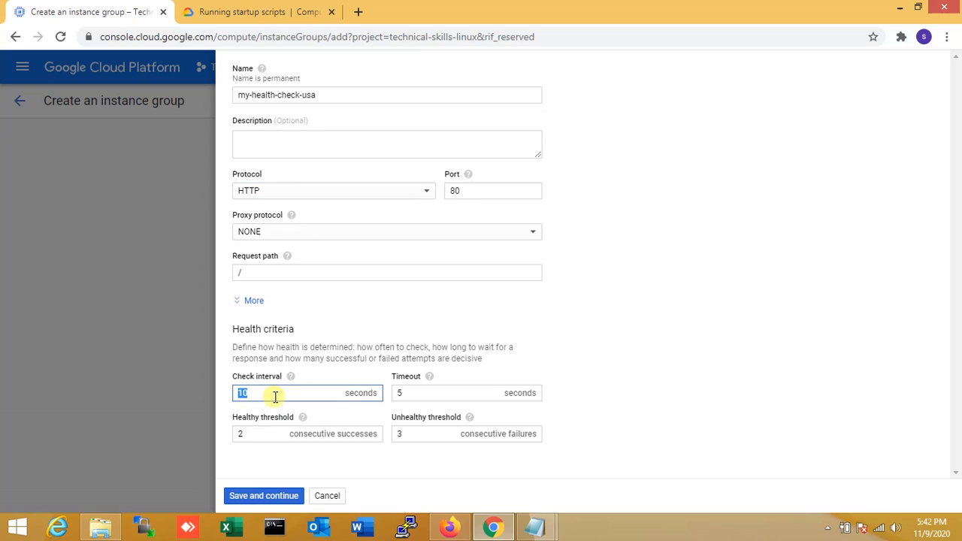
pyautogui.click(610, 396)
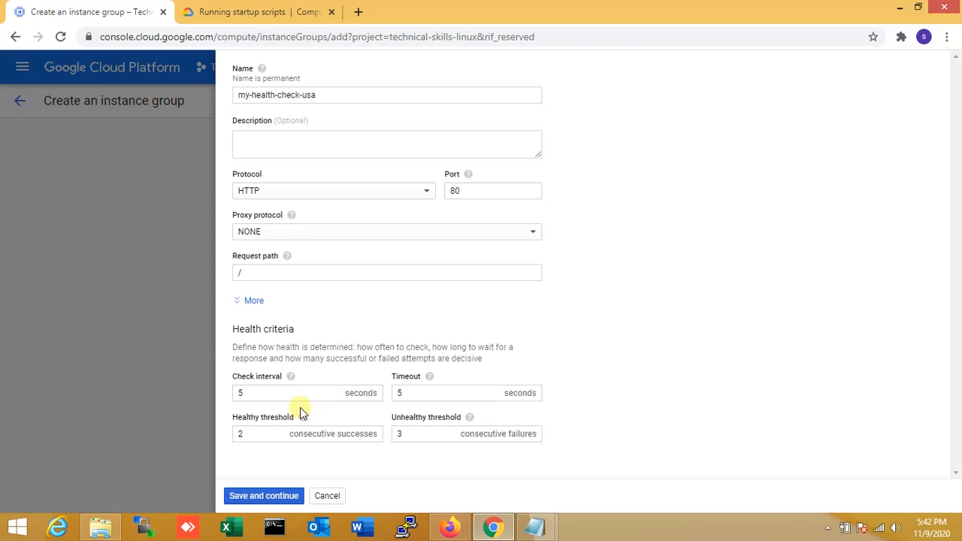
pyautogui.click(260, 499)
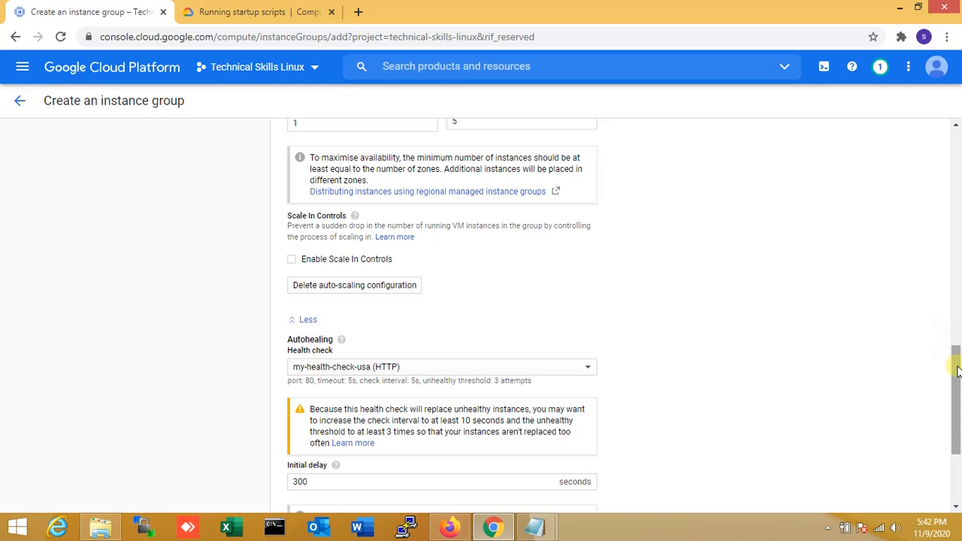
# - Set the autohealing initial delay to 120 seconds
pyautogui.scroll(-1, 958, 370)
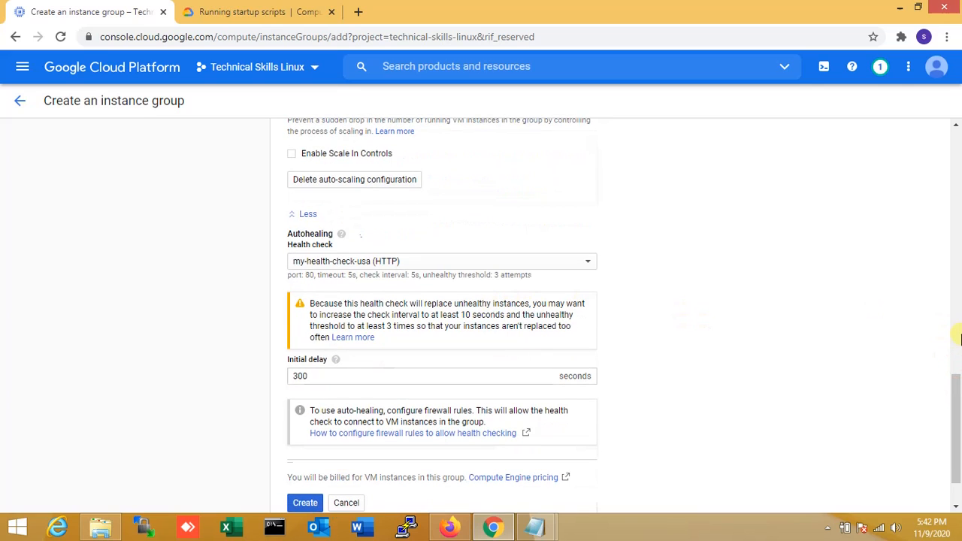
pyautogui.moveTo(956, 389); pyautogui.dragTo(958, 413)
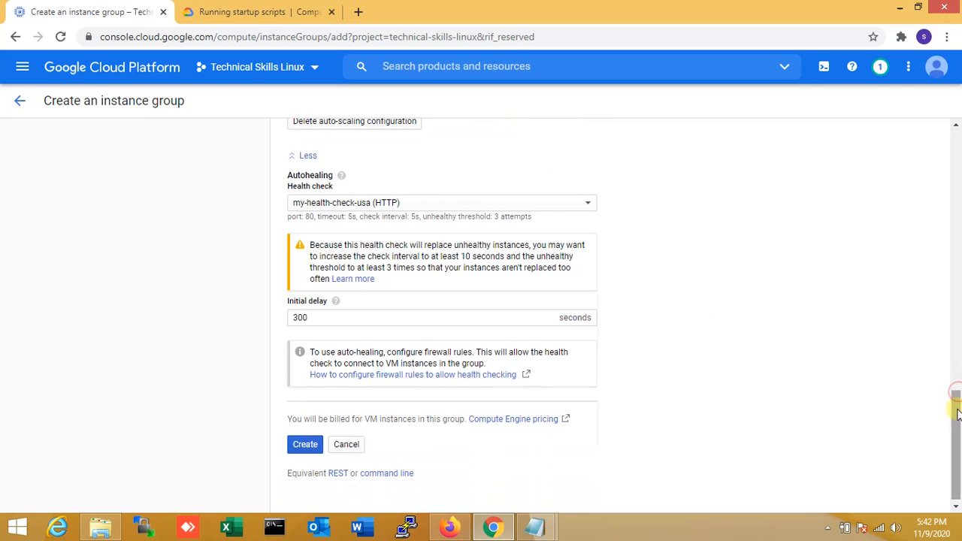
pyautogui.doubleClick(344, 318)
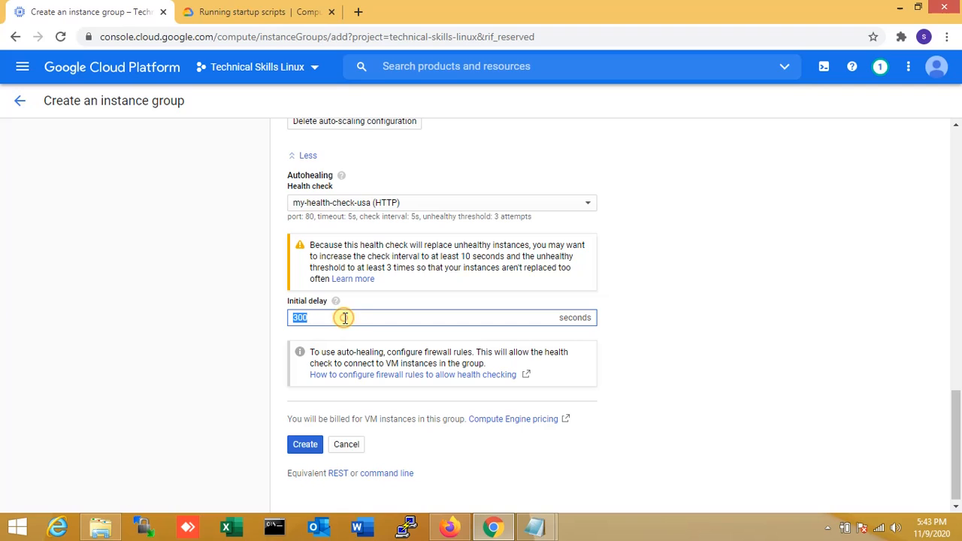
pyautogui.write('120')
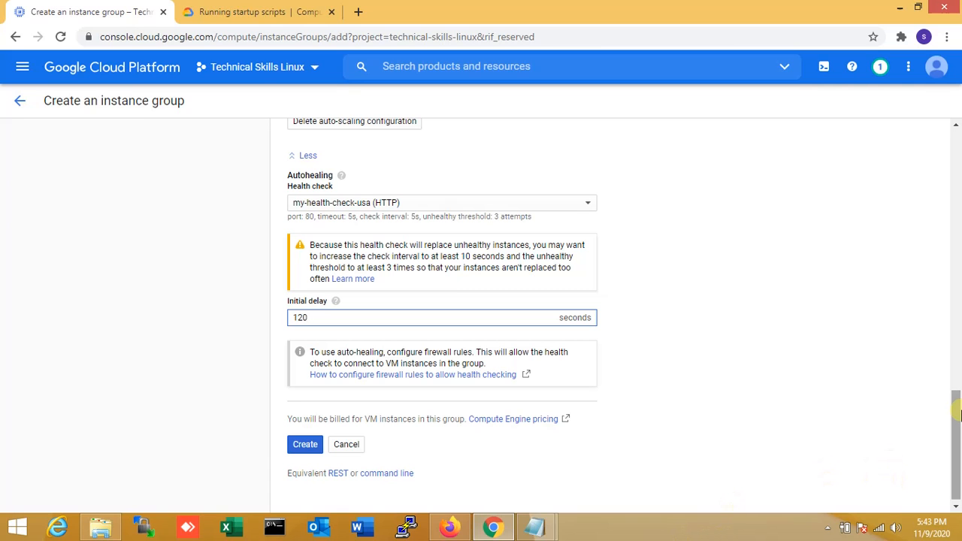
# - Review the settings of instance-group-us and create the instance group
pyautogui.click(956, 172)
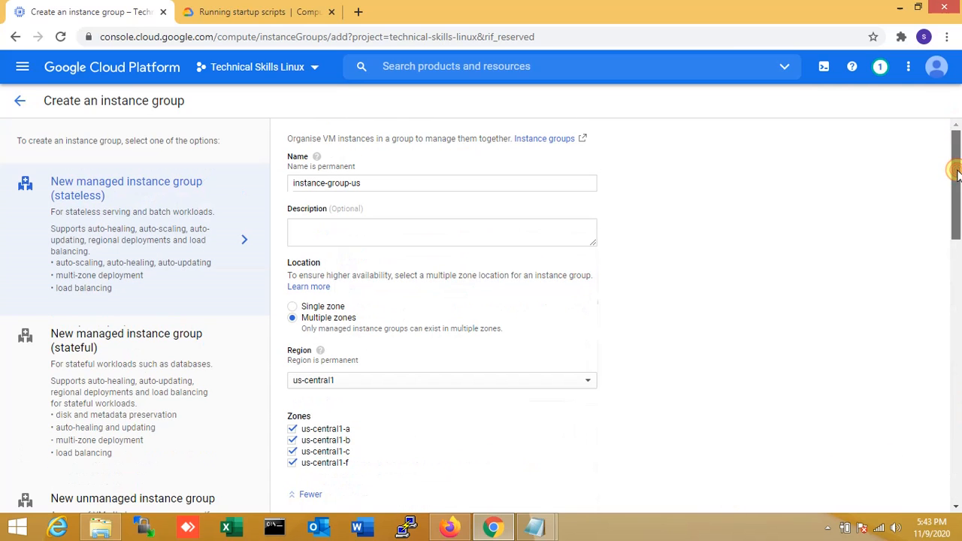
pyautogui.moveTo(956, 173); pyautogui.dragTo(939, 414)
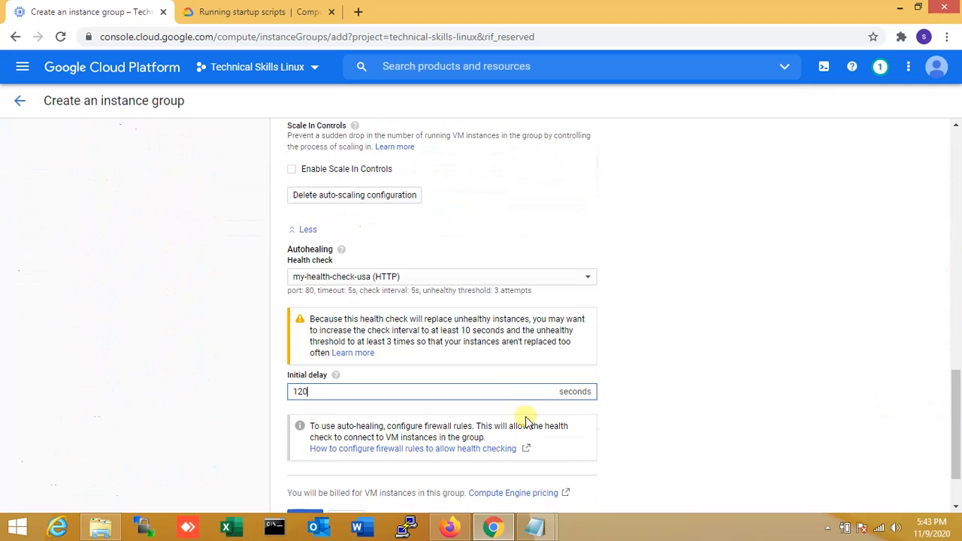
pyautogui.click(959, 367)
pyautogui.moveTo(959, 373); pyautogui.dragTo(960, 532)
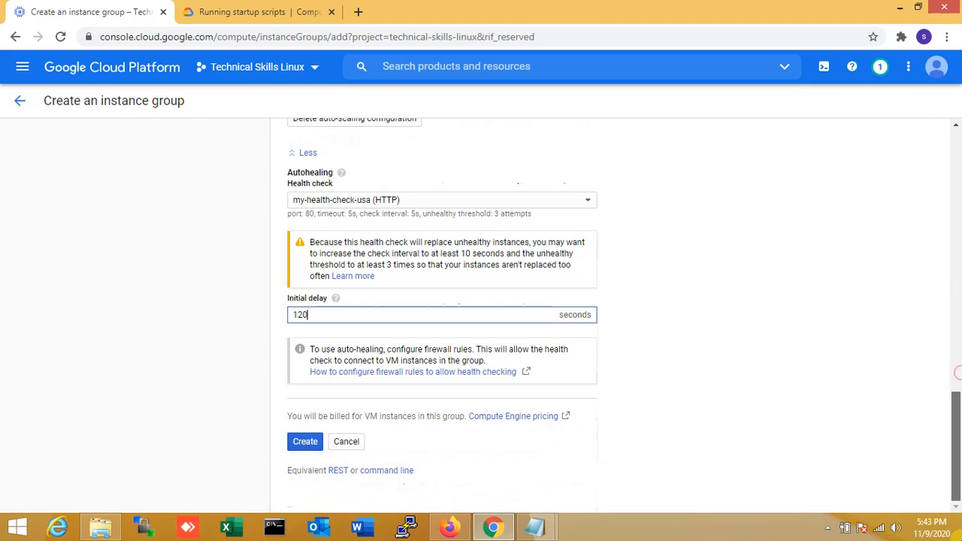
pyautogui.click(310, 444)
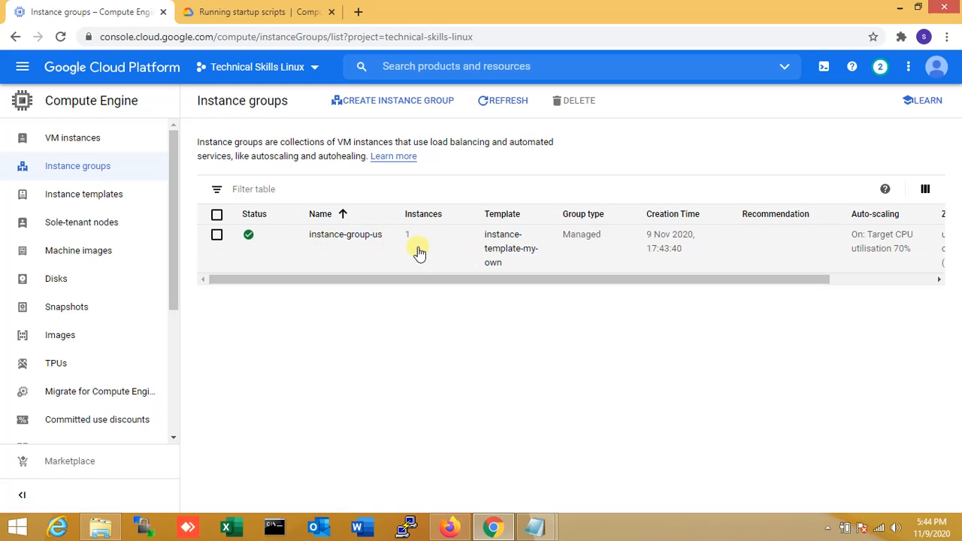
# - Start another managed instance group, choose the europe-north1 (Finland) region and name the group instance-group-euro
pyautogui.click(379, 115)
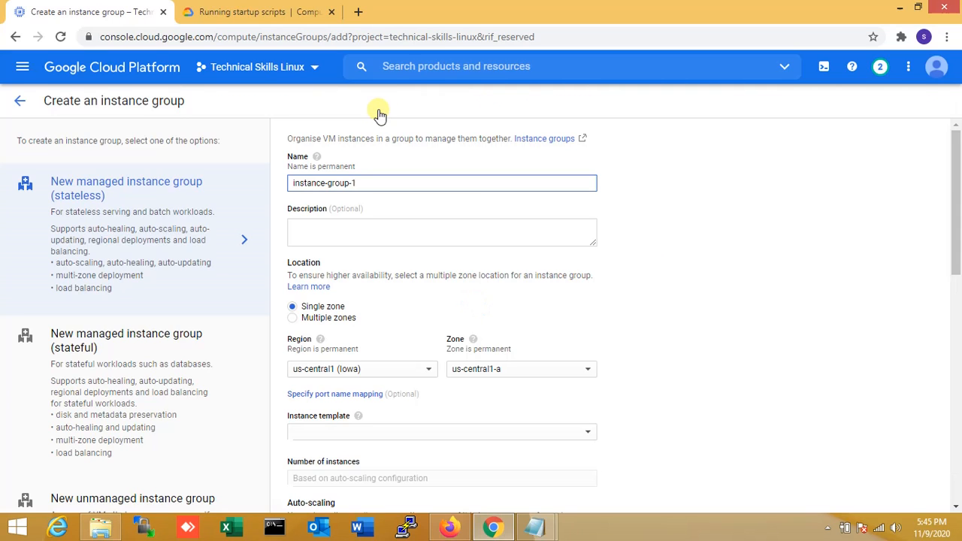
pyautogui.click(370, 176)
pyautogui.press('BackSpace')
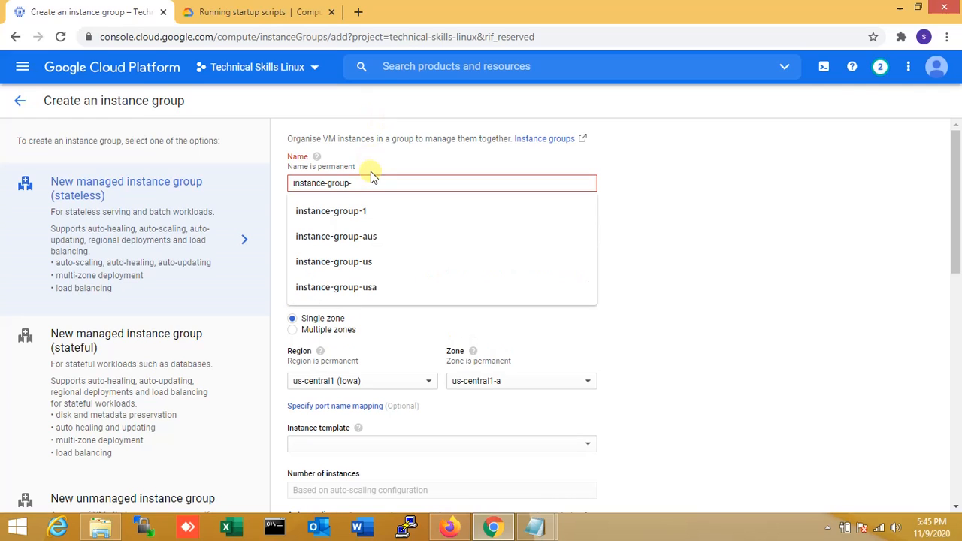
pyautogui.click(382, 386)
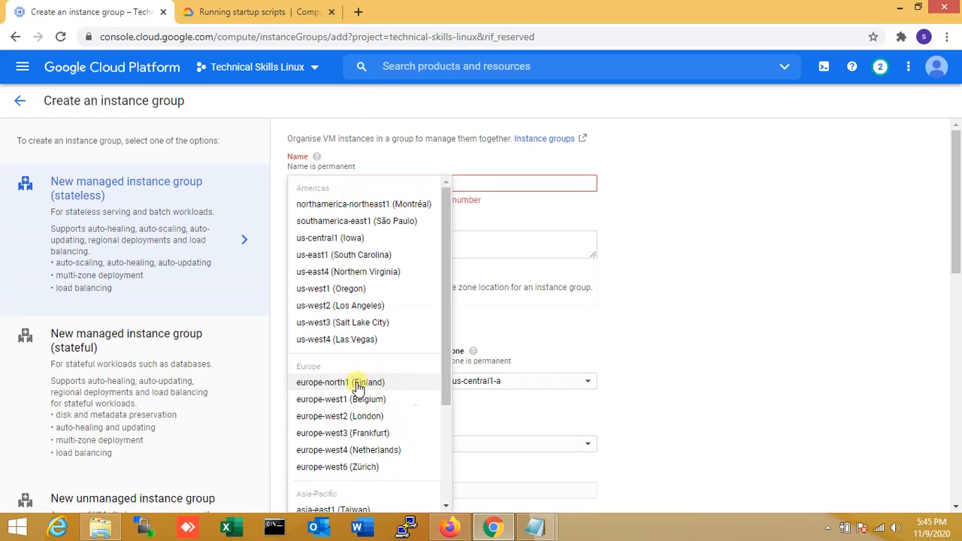
pyautogui.click(355, 382)
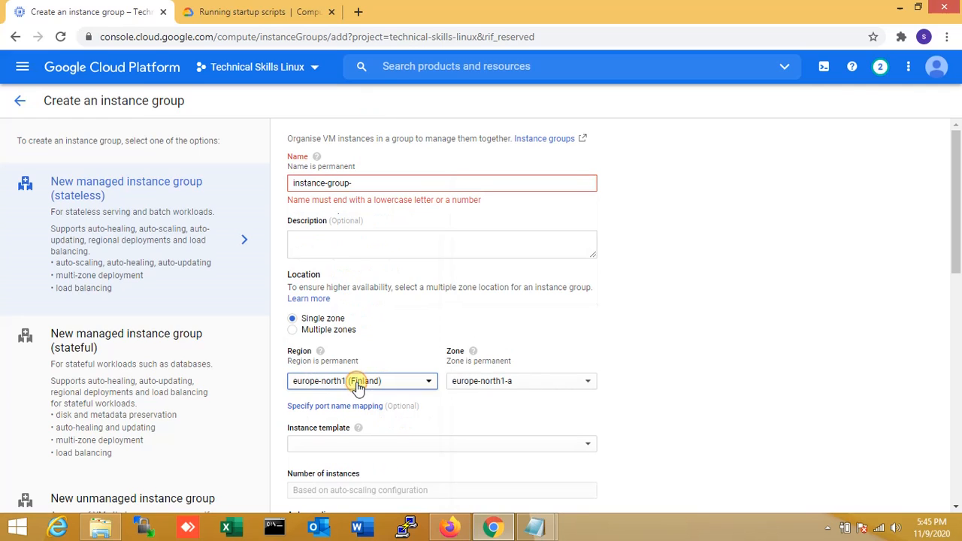
pyautogui.click(386, 185)
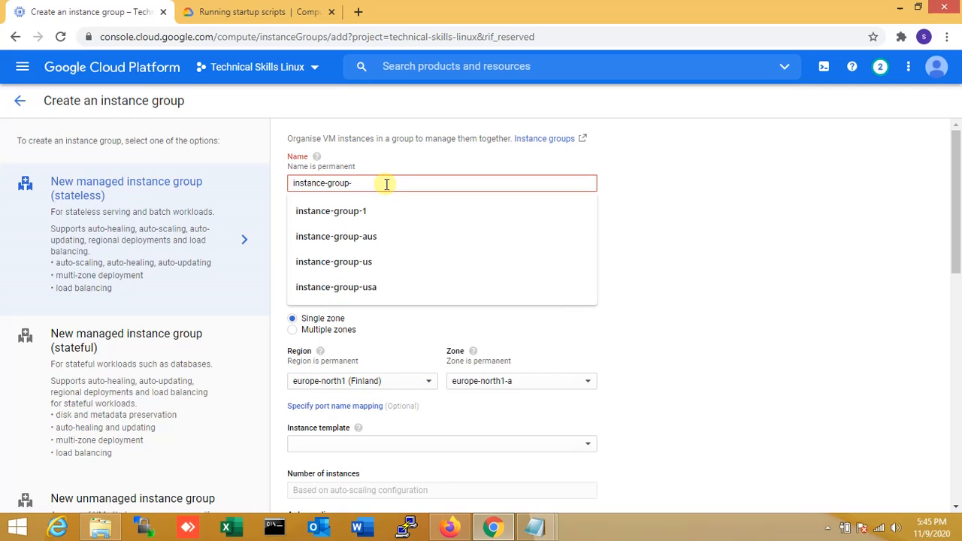
pyautogui.write('euro')
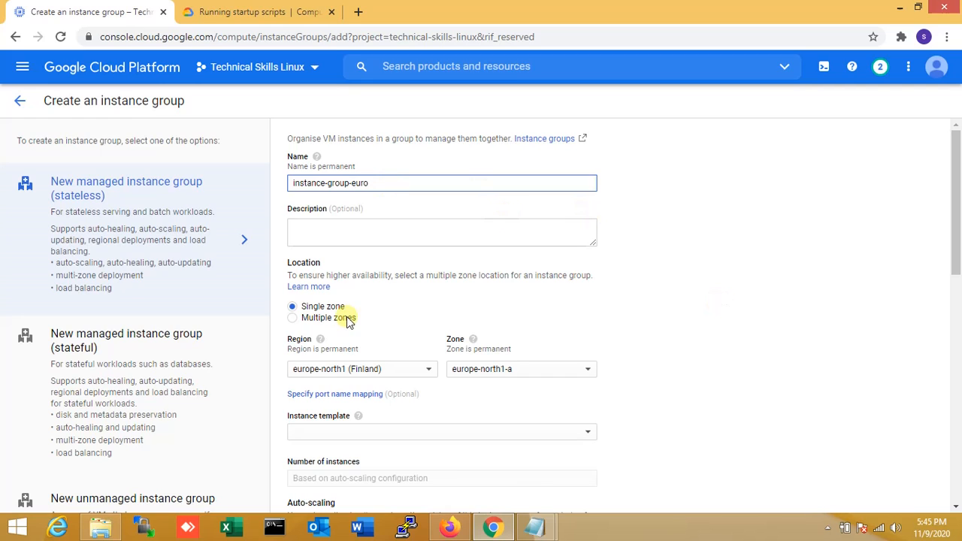
# - Set the group's location to Multiple zones in the europe-north1 region and expand its zone configuration
pyautogui.click(299, 317)
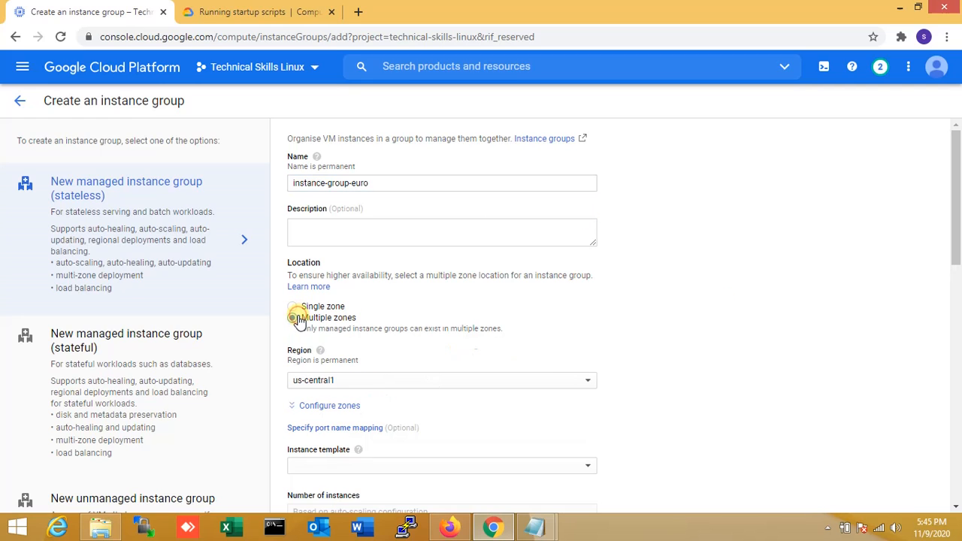
pyautogui.click(308, 381)
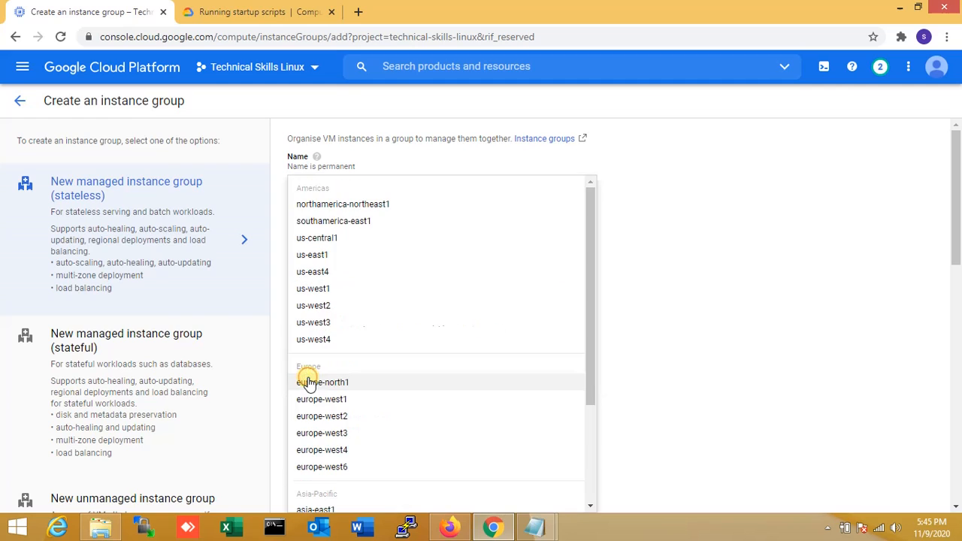
pyautogui.click(309, 382)
pyautogui.click(299, 405)
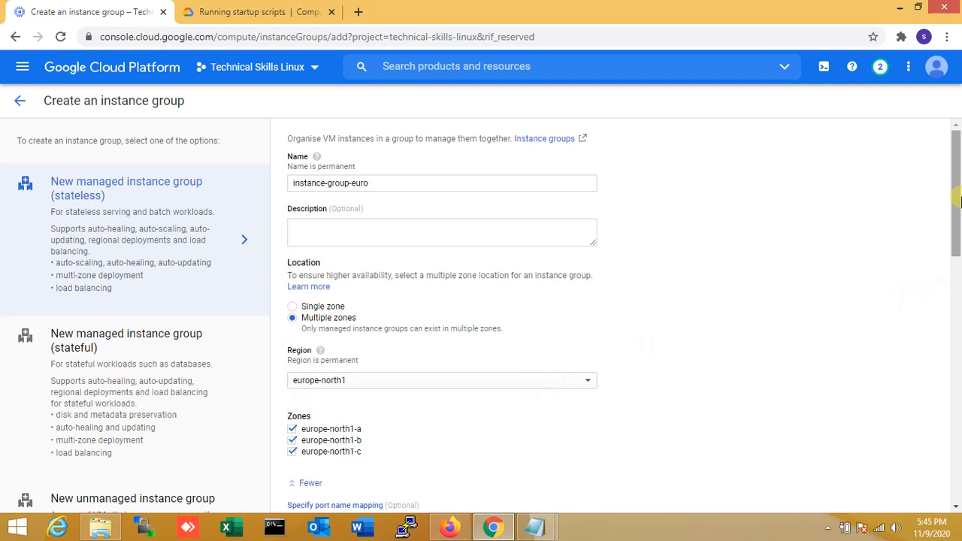
# - Choose instance-template-my-own as the instance template of instance-group-euro
pyautogui.moveTo(958, 199); pyautogui.dragTo(959, 275)
pyautogui.click(563, 305)
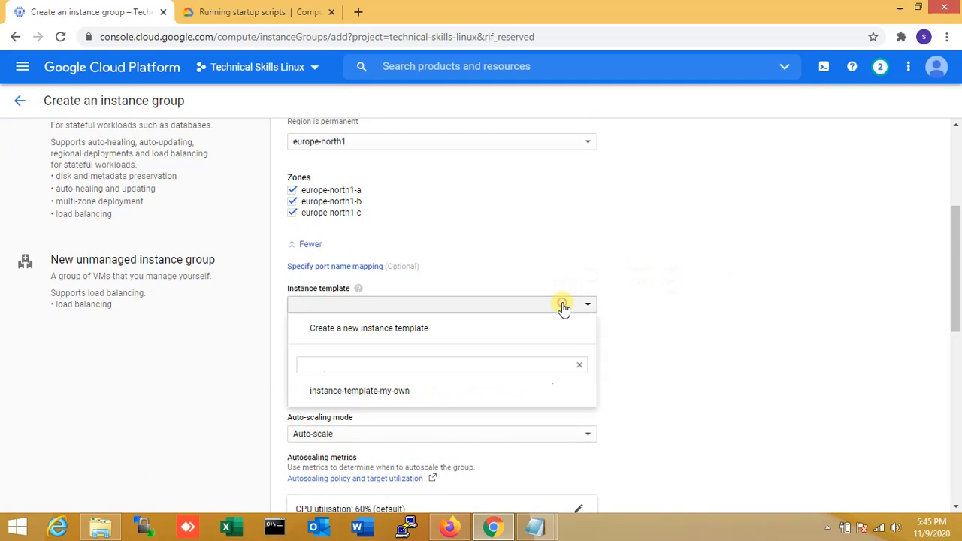
pyautogui.click(458, 389)
# - Set the European group's maximum number of instances to 5
pyautogui.moveTo(956, 322); pyautogui.dragTo(953, 460)
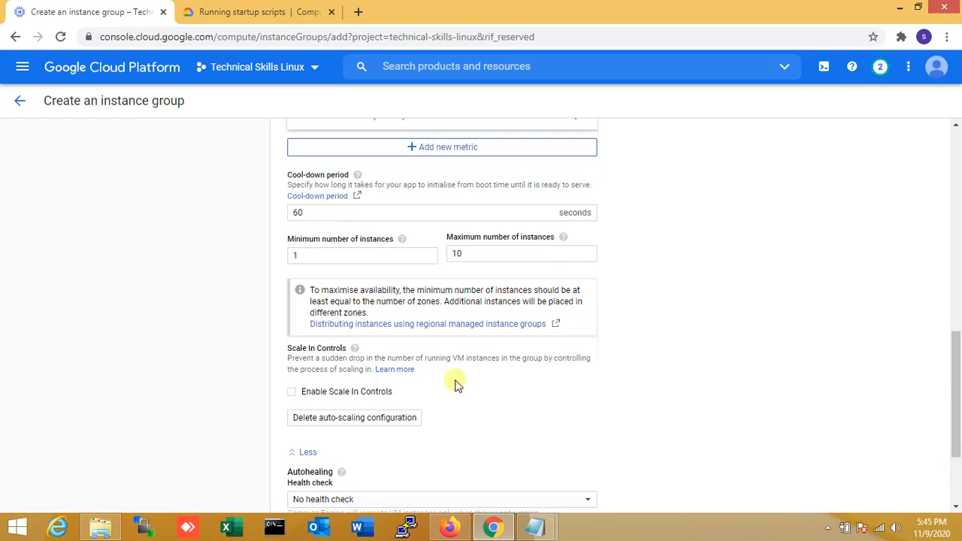
pyautogui.doubleClick(505, 253)
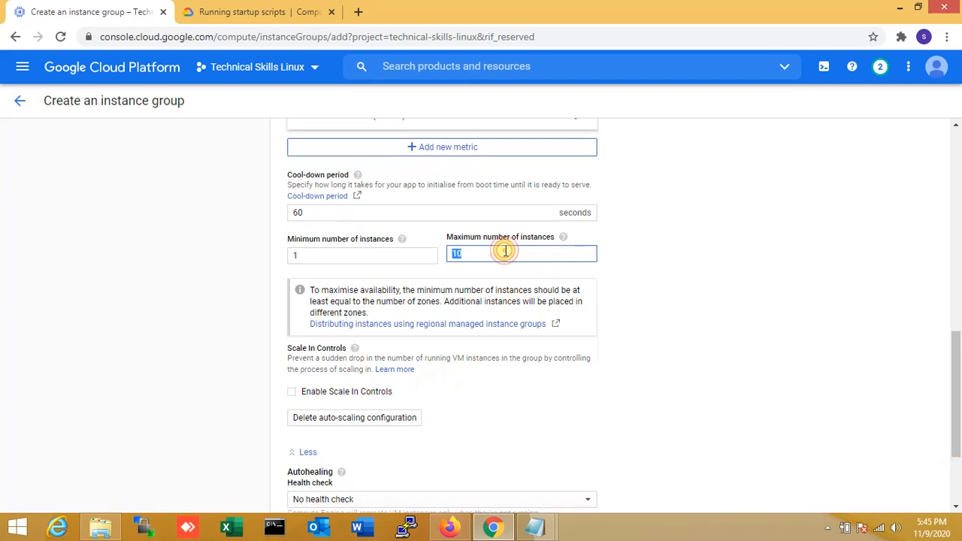
pyautogui.write('5')
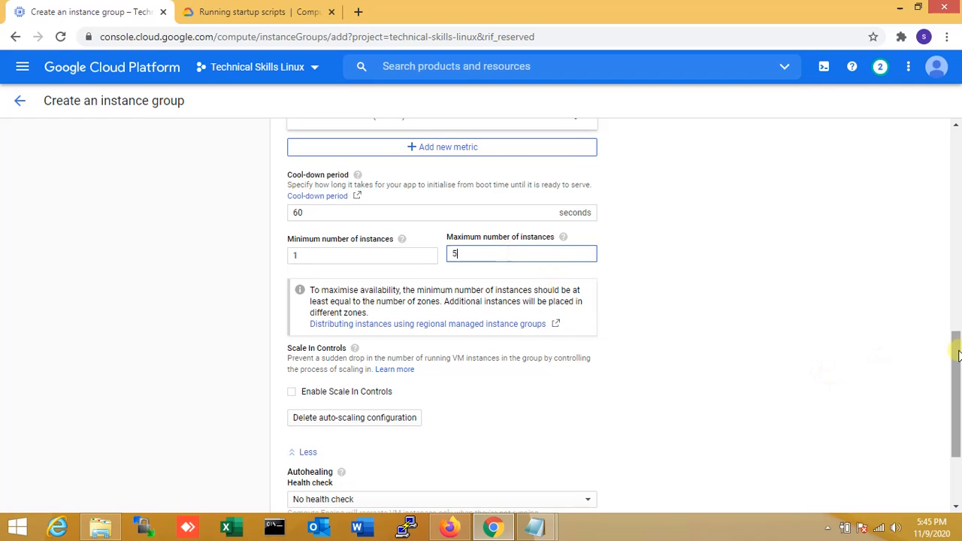
# - Start a new autohealing health check for the European group, name it my-health-check-euro and set its protocol to HTTP
pyautogui.moveTo(956, 363); pyautogui.dragTo(956, 406)
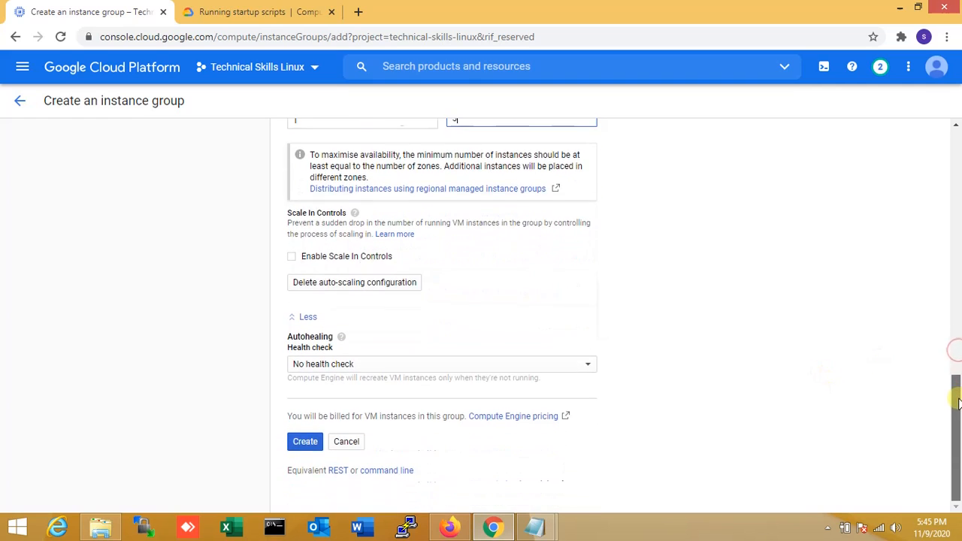
pyautogui.click(326, 366)
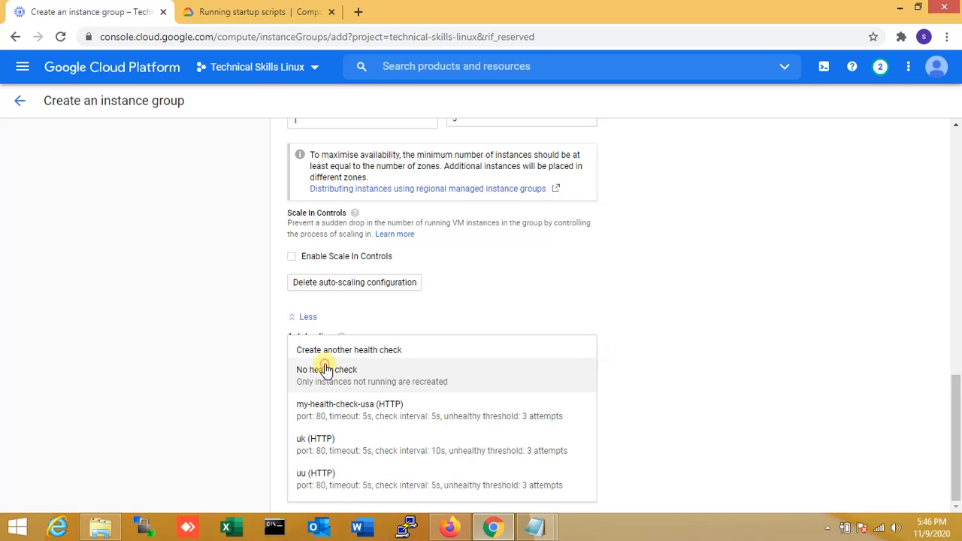
pyautogui.click(339, 351)
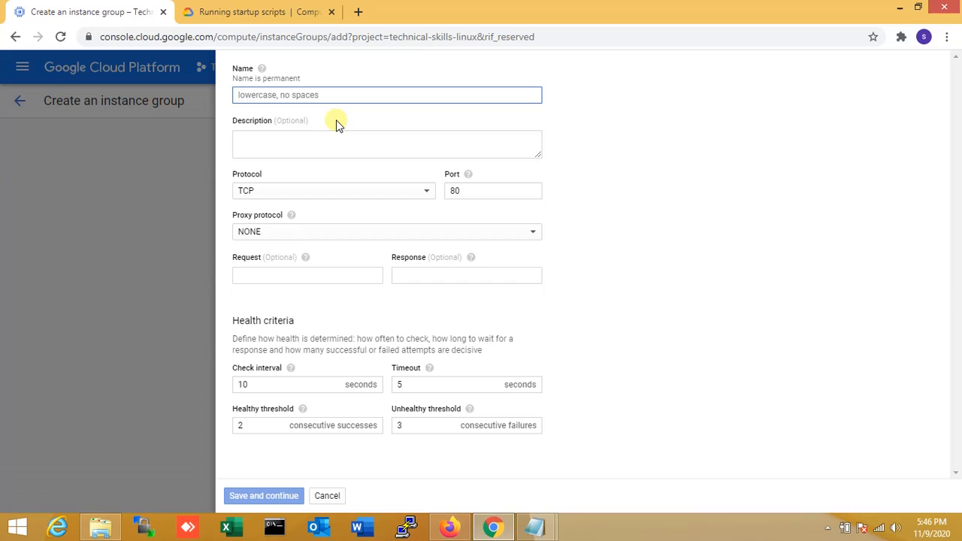
pyautogui.write('my-health-check-euro')
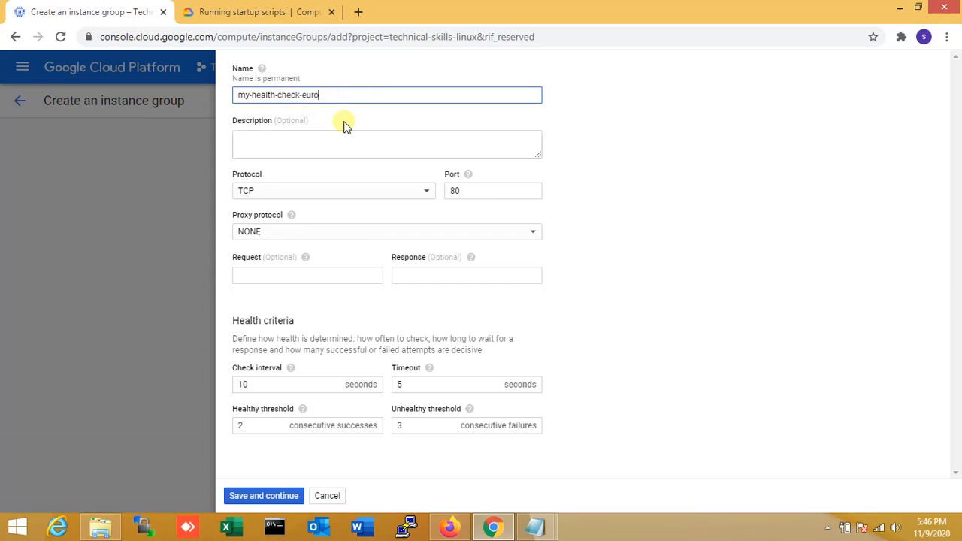
pyautogui.click(346, 190)
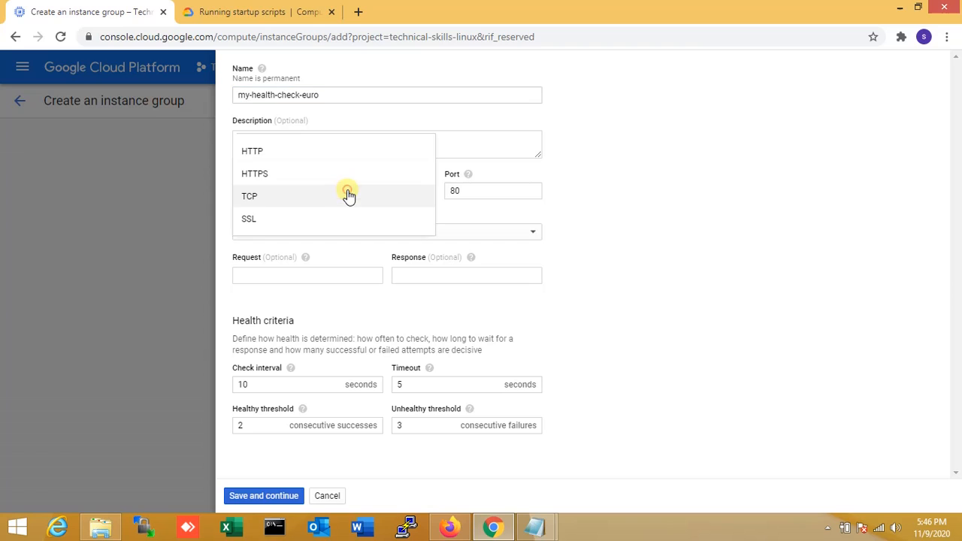
pyautogui.click(302, 155)
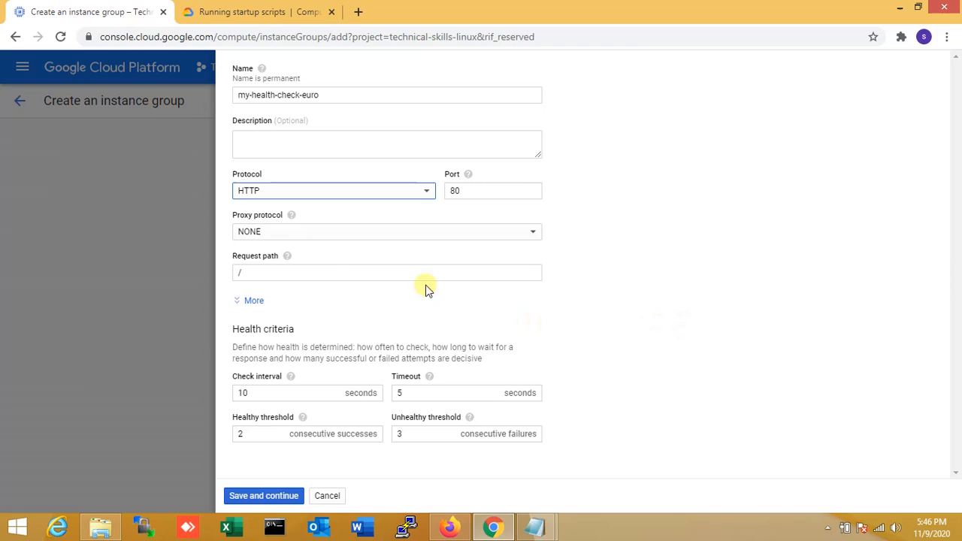
# - Expand the health check's additional options, set its check interval to 5 seconds and save it
pyautogui.click(248, 302)
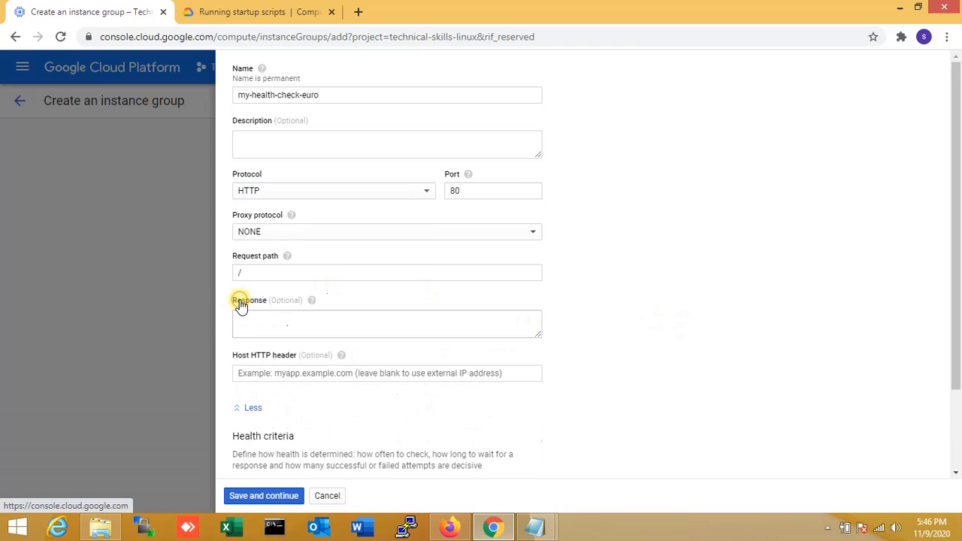
pyautogui.scroll(-2, 741, 356)
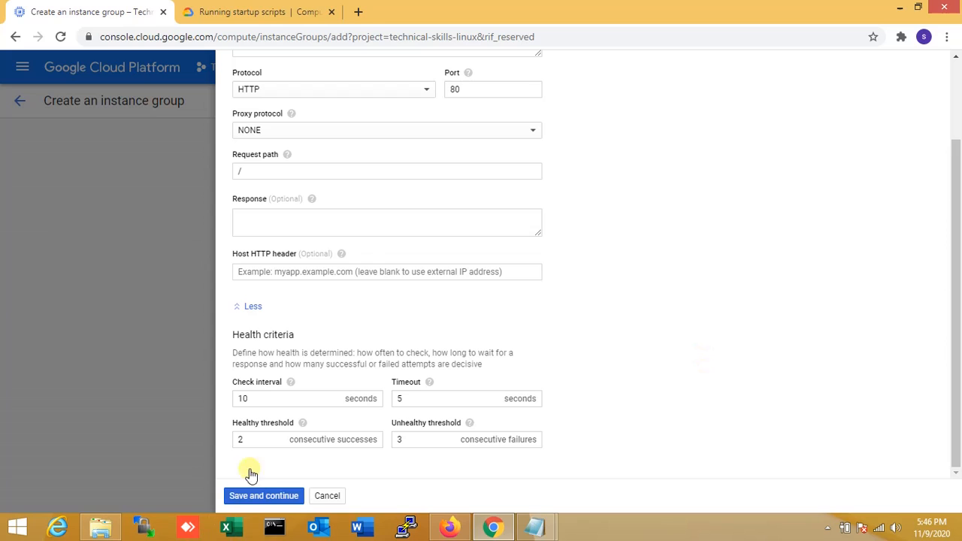
pyautogui.click(260, 397)
pyautogui.doubleClick(260, 396)
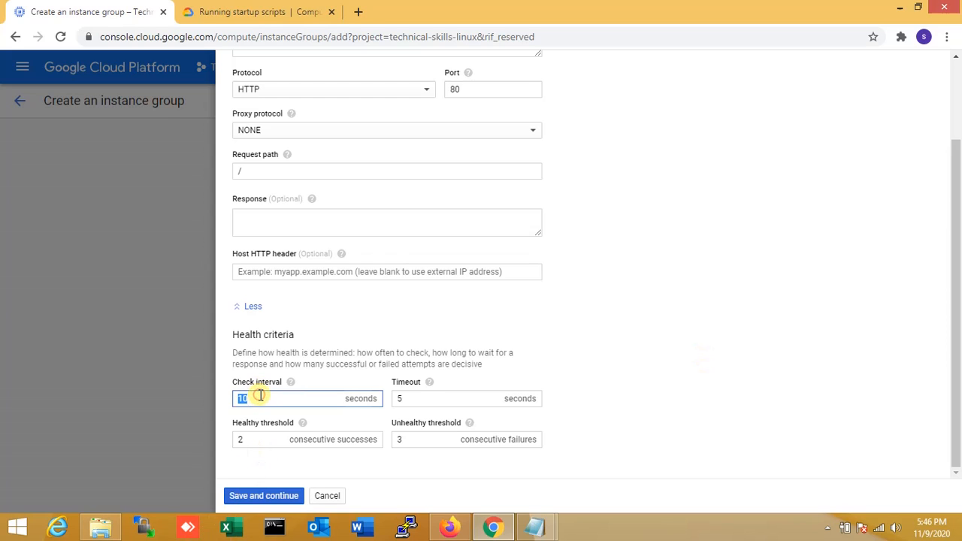
pyautogui.write('5')
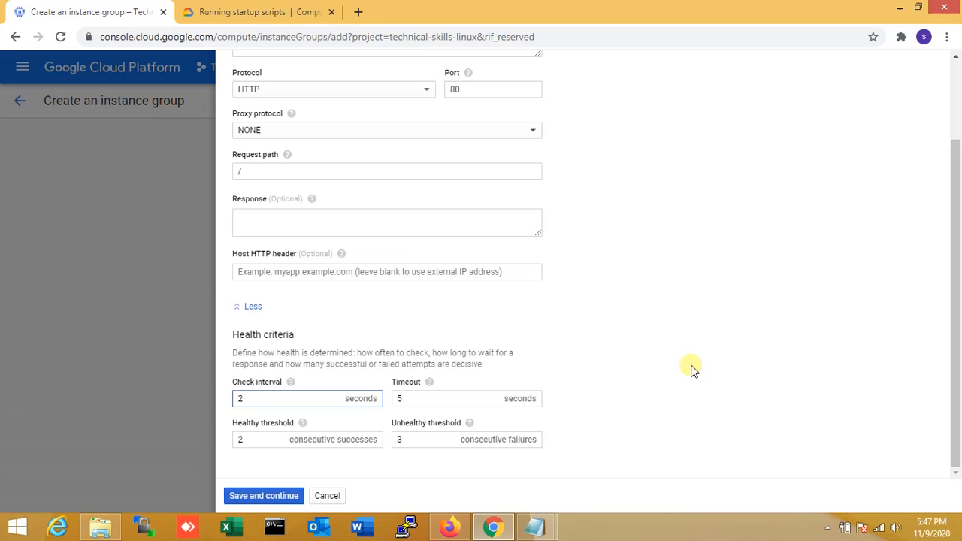
pyautogui.write('5')
pyautogui.click(272, 501)
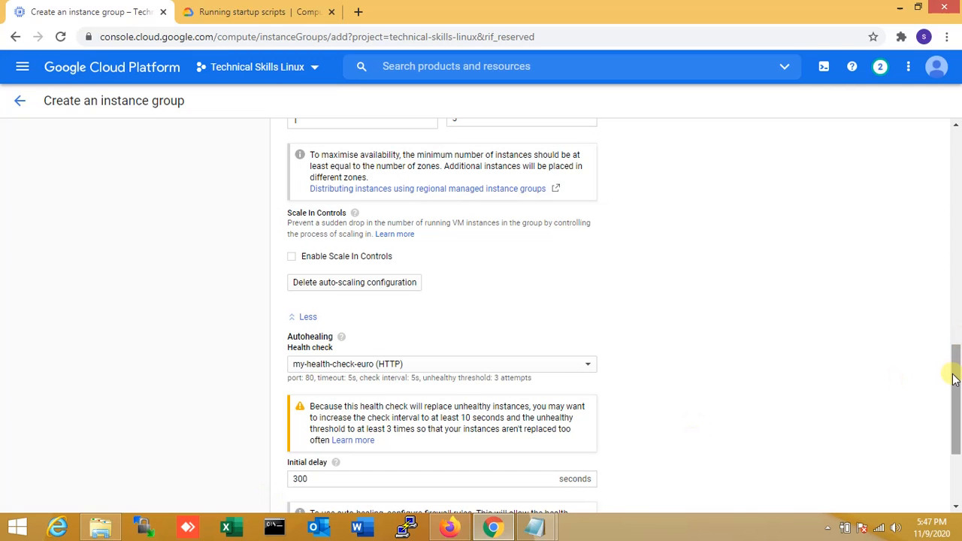
# - Set the autohealing initial delay to 120 seconds and create the European instance group
pyautogui.moveTo(956, 375); pyautogui.dragTo(956, 420)
pyautogui.doubleClick(337, 314)
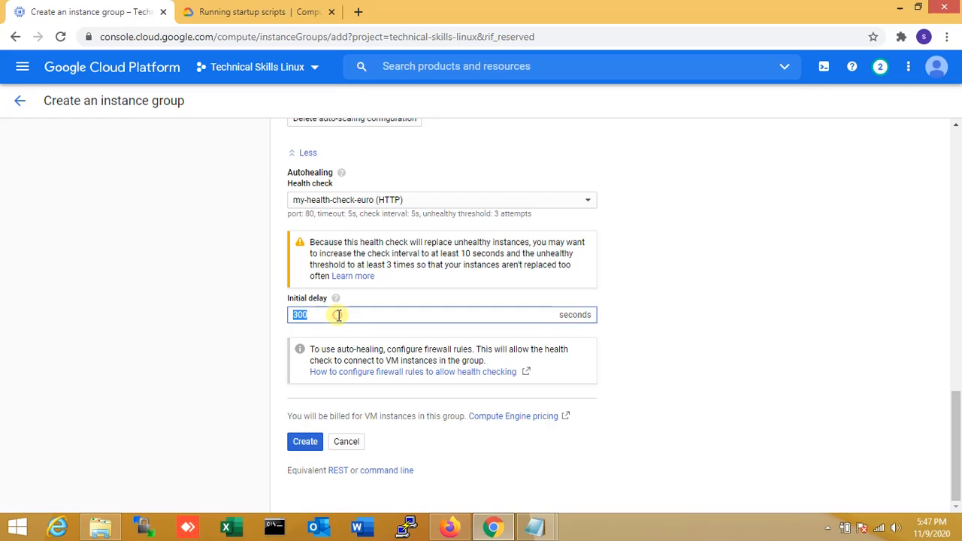
pyautogui.write('120')
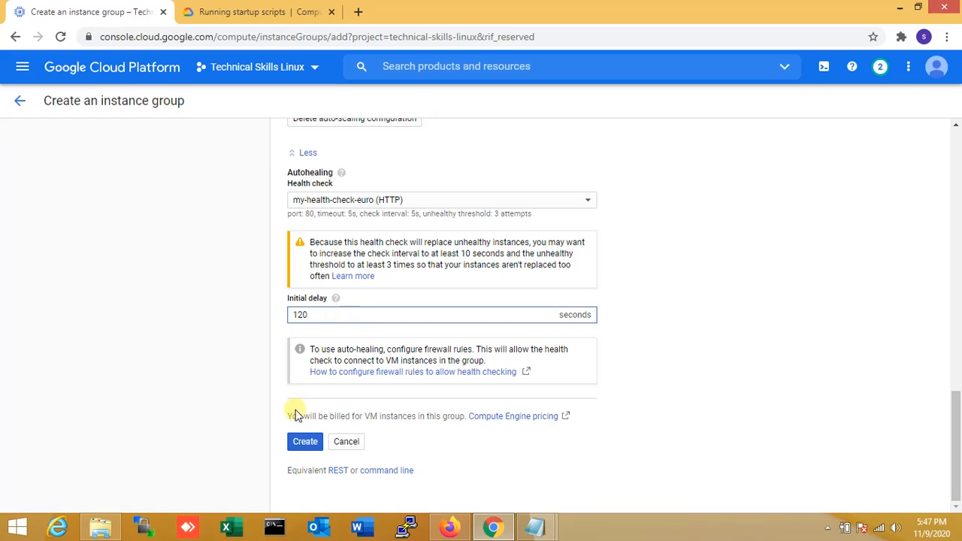
pyautogui.click(302, 450)
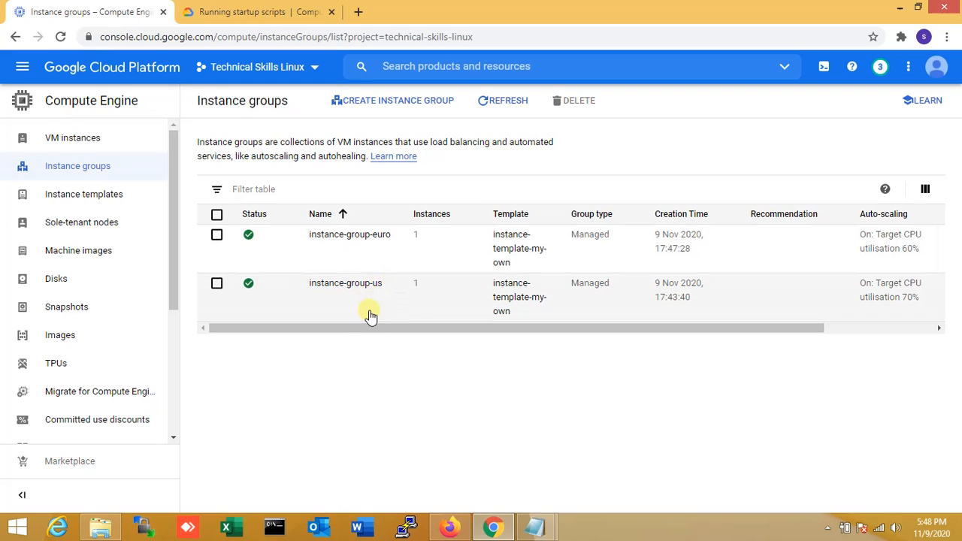
# - Switch to the gcp_autoscaling notes in Notepad and highlight the 4th item, Create LB
pyautogui.moveTo(666, 330); pyautogui.dragTo(607, 309)
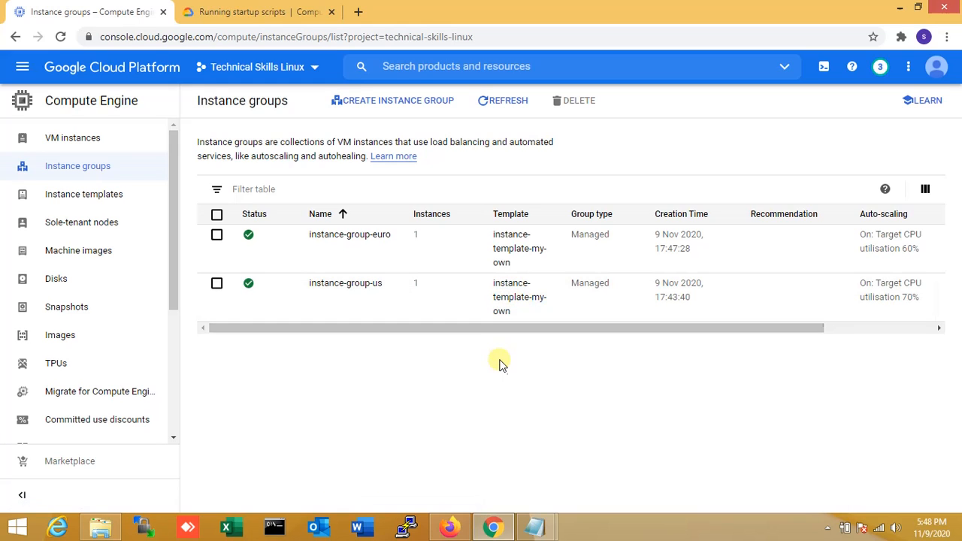
pyautogui.click(535, 526)
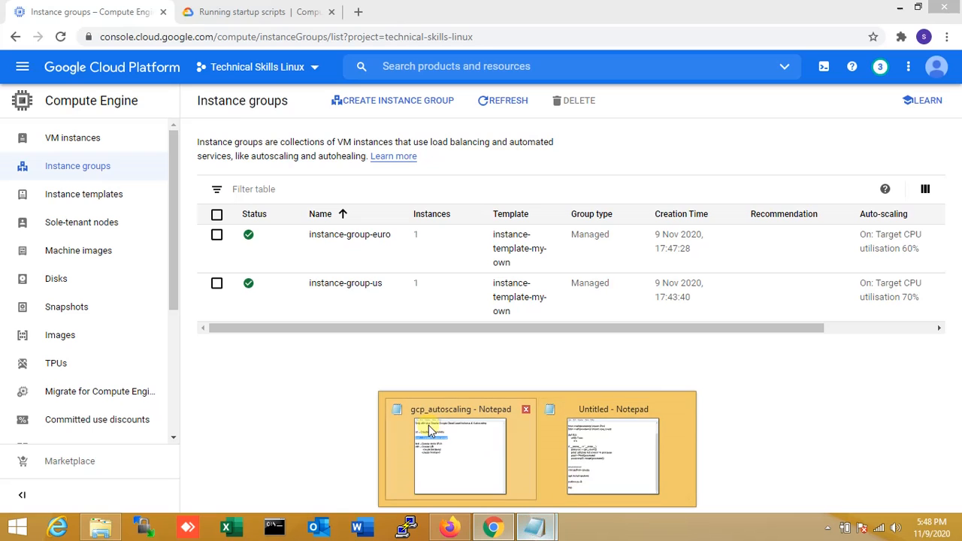
pyautogui.click(454, 443)
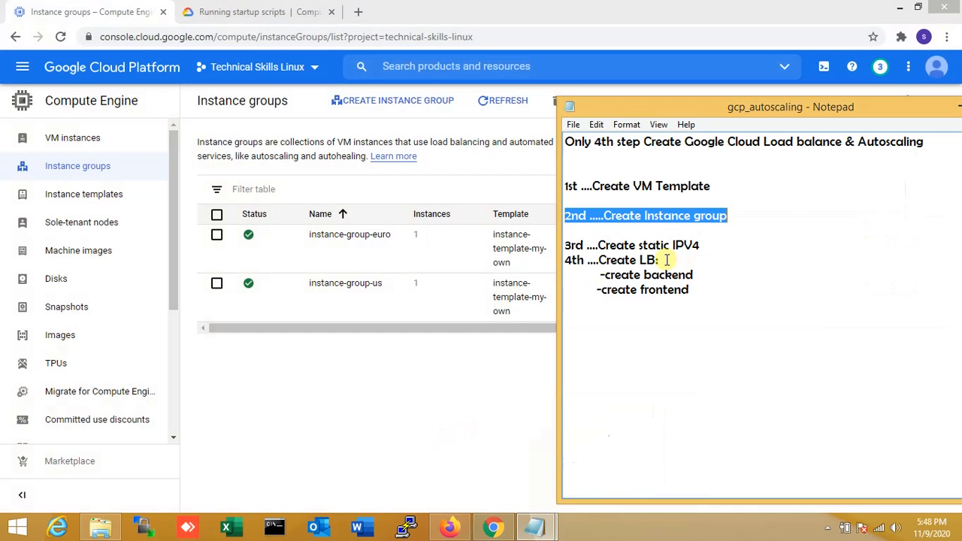
pyautogui.moveTo(666, 259); pyautogui.dragTo(565, 259)
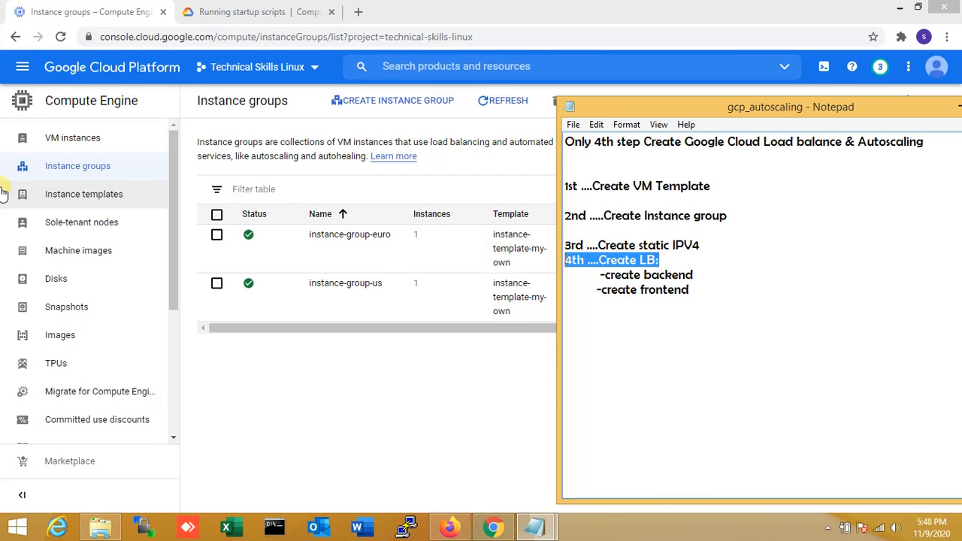
# - Open the External IP addresses page of VPC network in the Google Cloud console
pyautogui.click(24, 74)
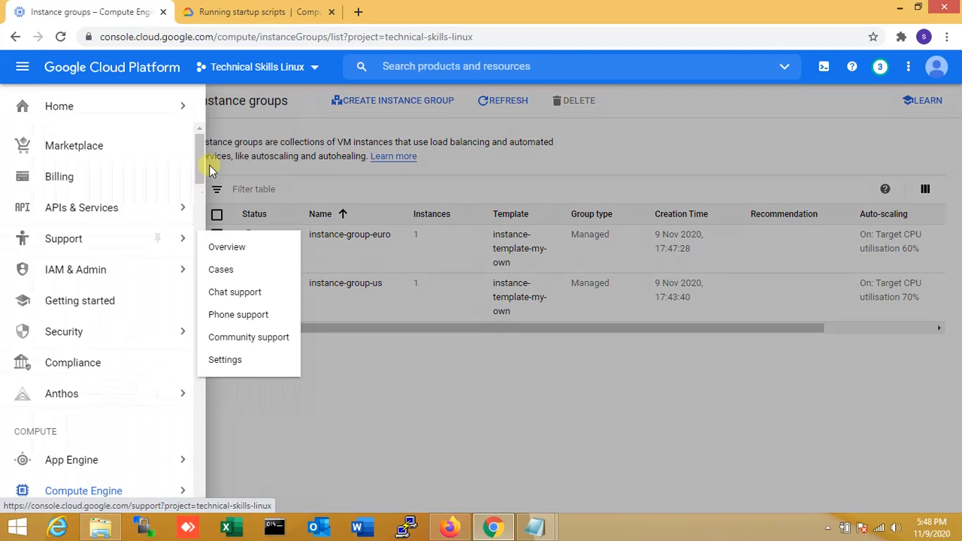
pyautogui.moveTo(202, 161); pyautogui.dragTo(195, 249)
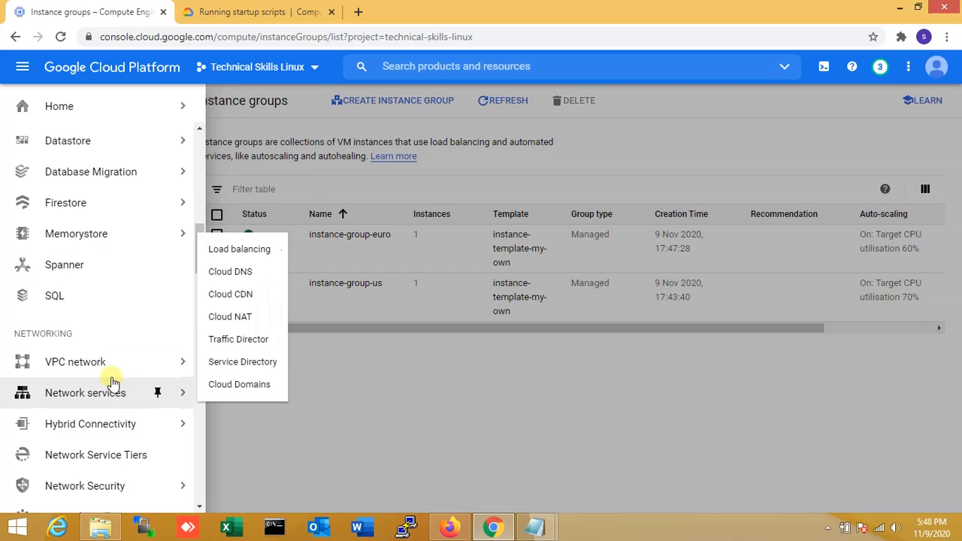
pyautogui.moveTo(109, 376)
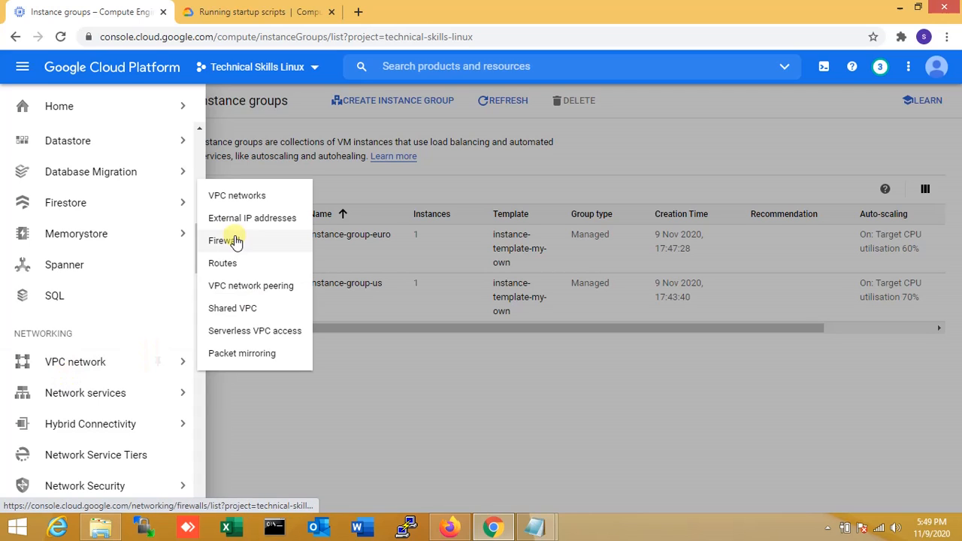
pyautogui.click(255, 220)
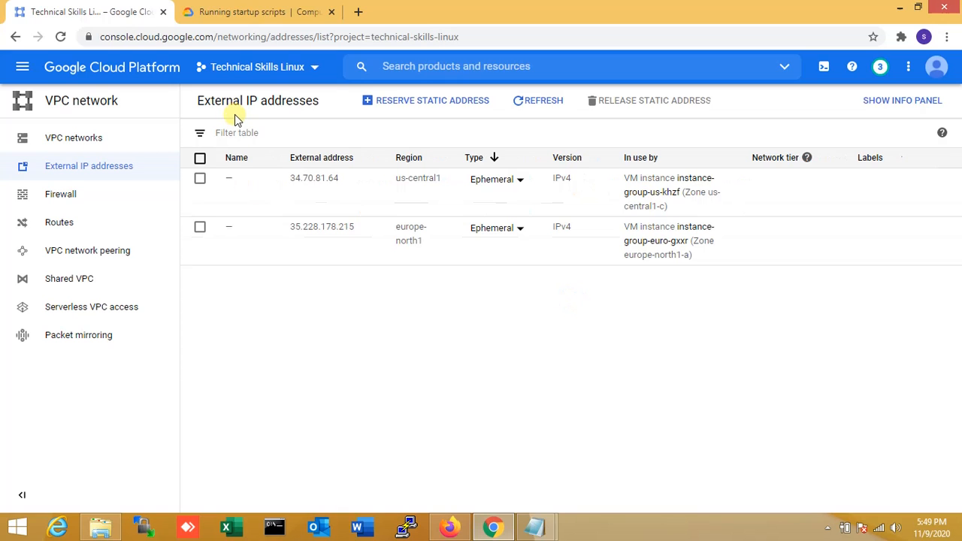
# - Start reserving a static external address and name it my-ip-for-autoscaling
pyautogui.click(410, 105)
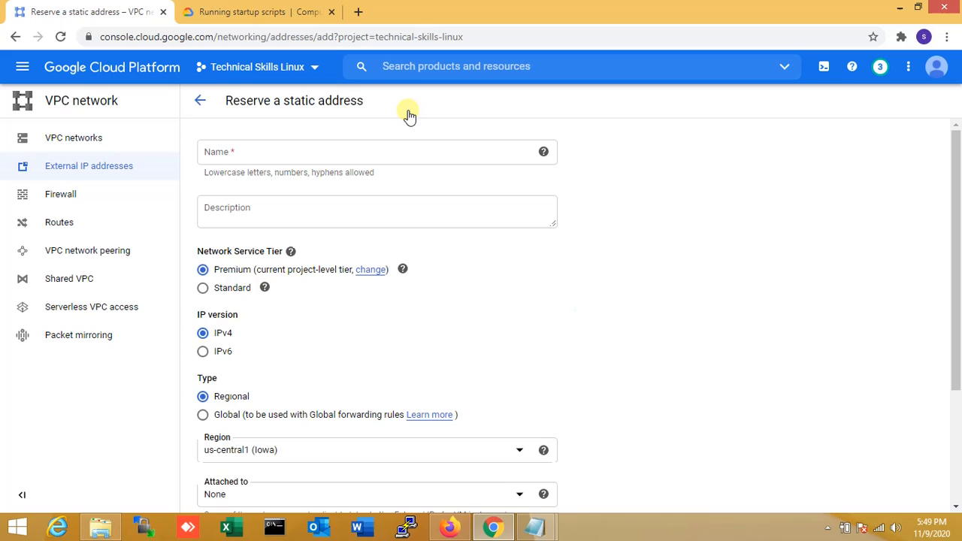
pyautogui.click(354, 152)
pyautogui.write('my')
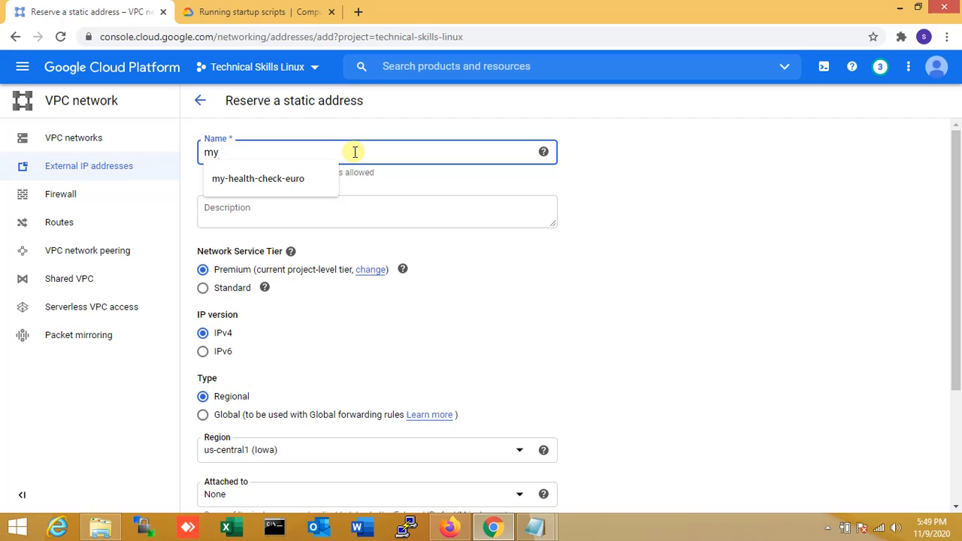
pyautogui.write('-ip-for-')
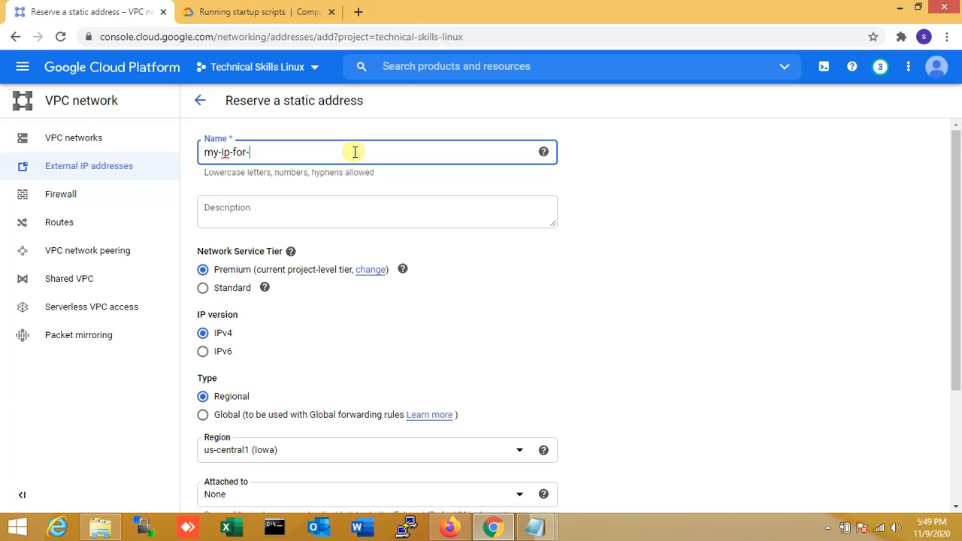
pyautogui.write('autoscaling')
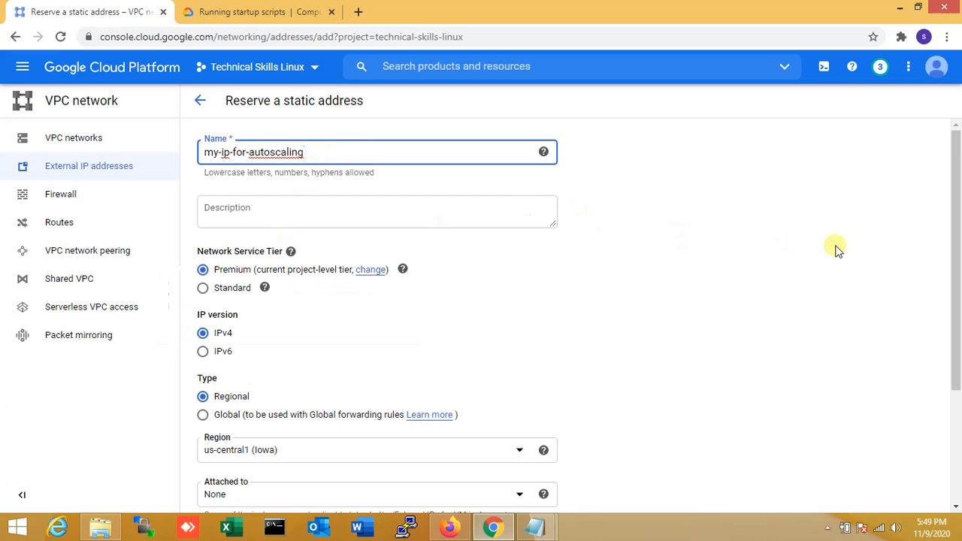
# - Set the static address type to Global and reserve the address
pyautogui.moveTo(957, 234); pyautogui.dragTo(951, 301)
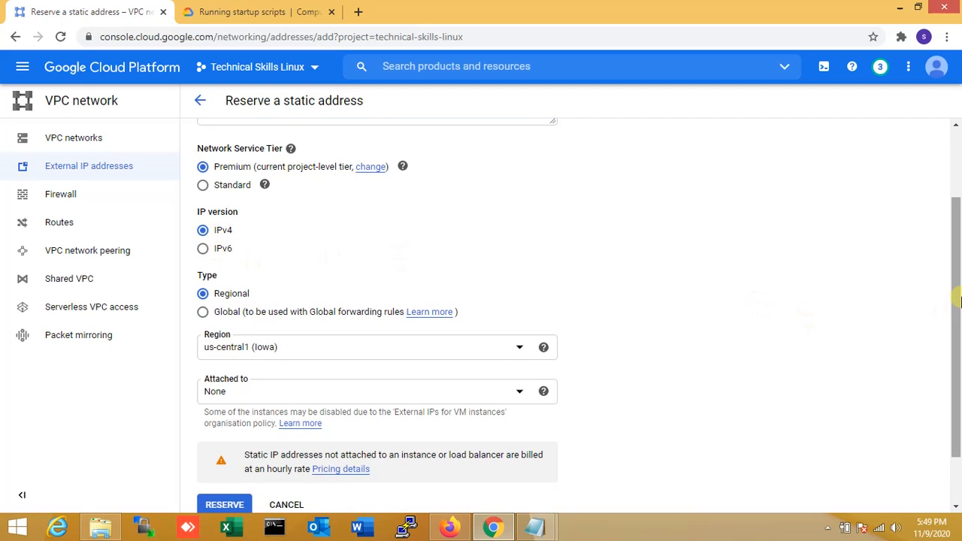
pyautogui.moveTo(958, 300); pyautogui.dragTo(959, 331)
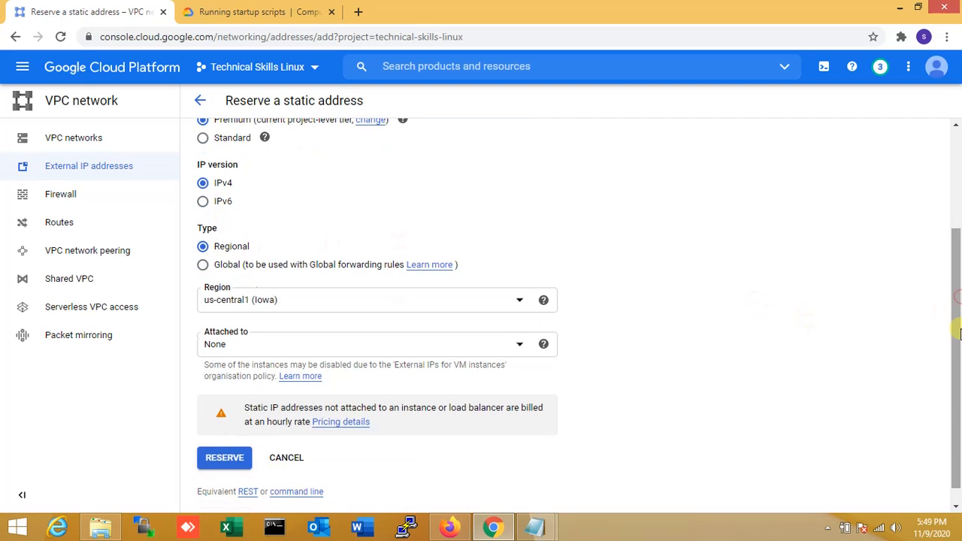
pyautogui.click(203, 266)
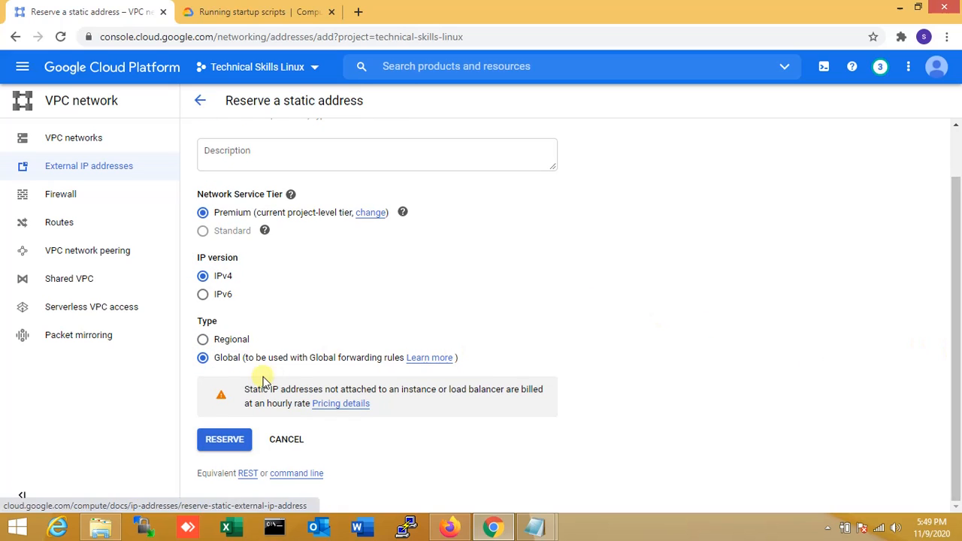
pyautogui.click(222, 442)
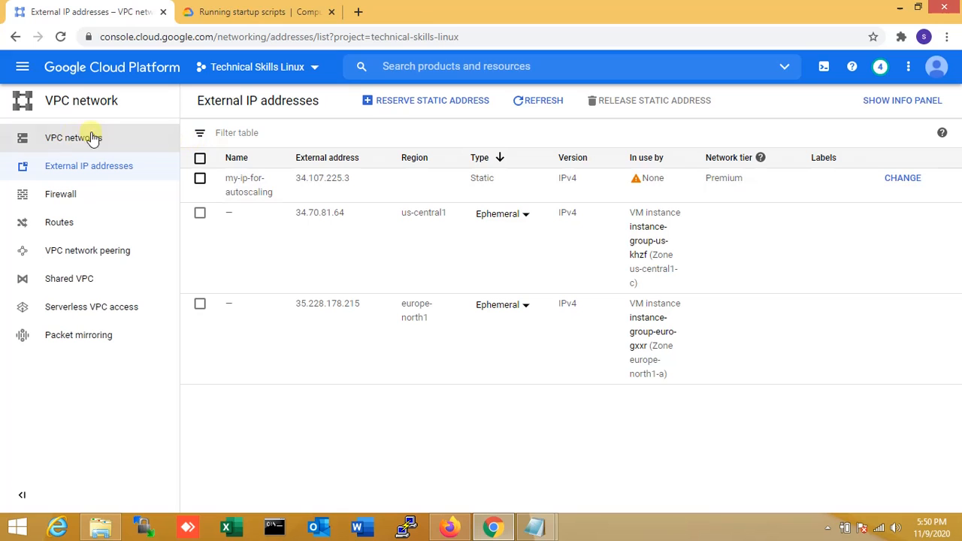
# - Open the VPC network's Firewall page to review the existing firewall rules
pyautogui.click(23, 70)
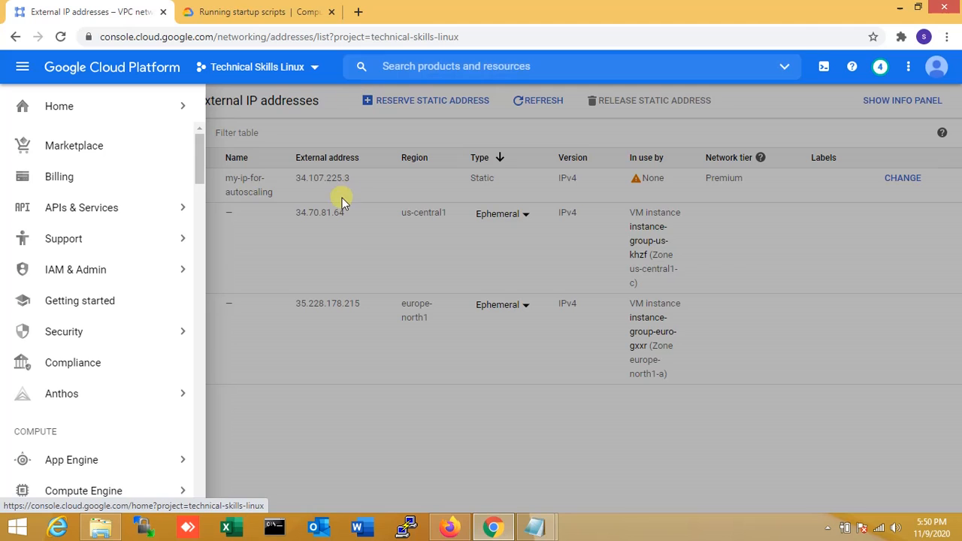
pyautogui.click(354, 239)
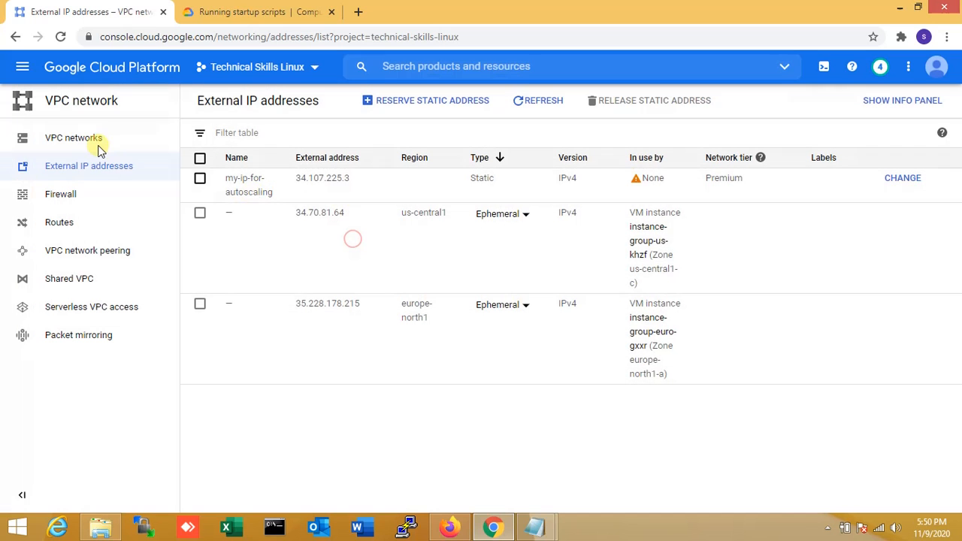
pyautogui.click(70, 194)
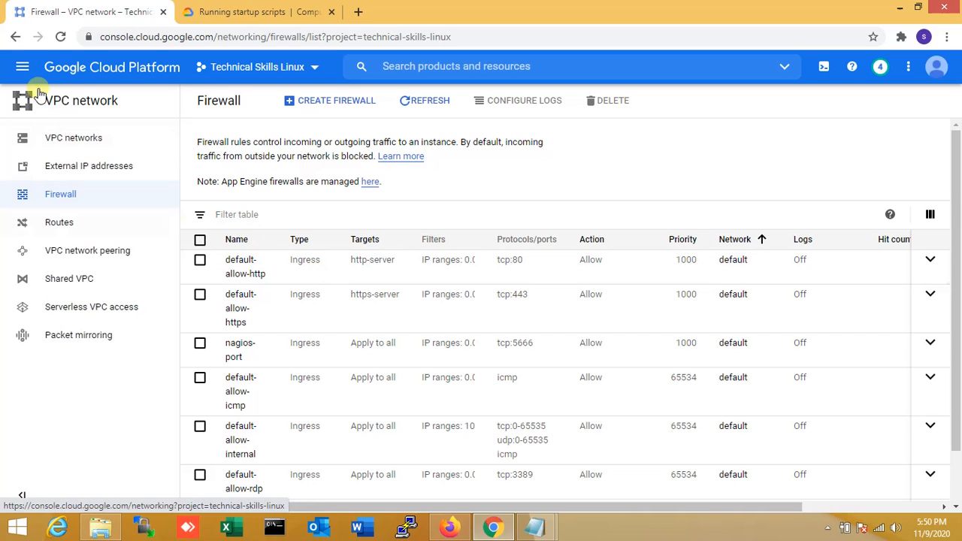
# - Open the Load balancing page of Network services in the Google Cloud console
pyautogui.click(20, 68)
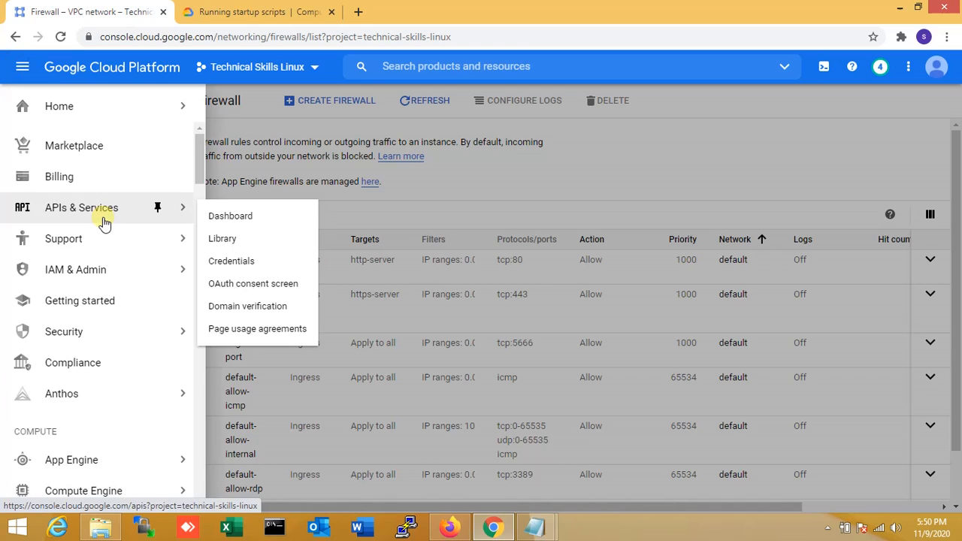
pyautogui.moveTo(114, 460)
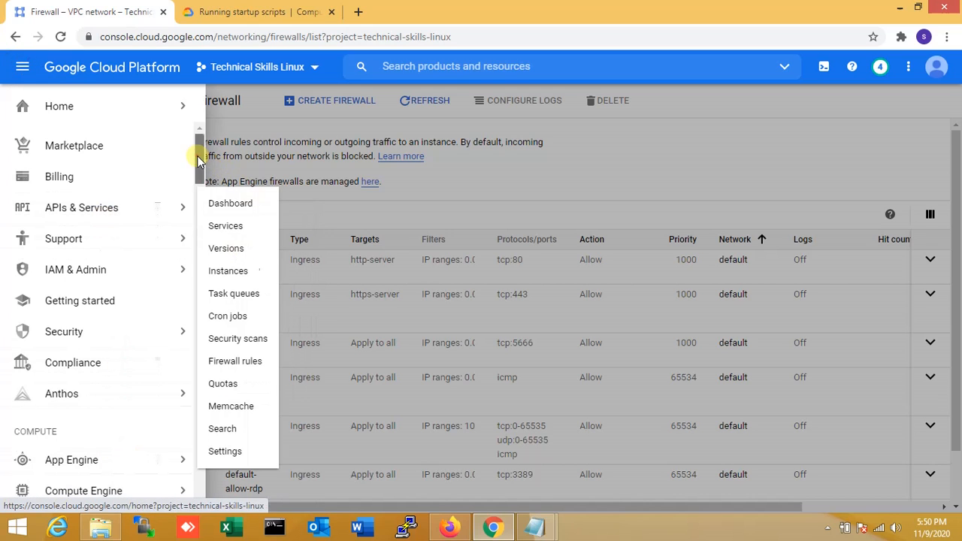
pyautogui.moveTo(197, 155); pyautogui.dragTo(203, 260)
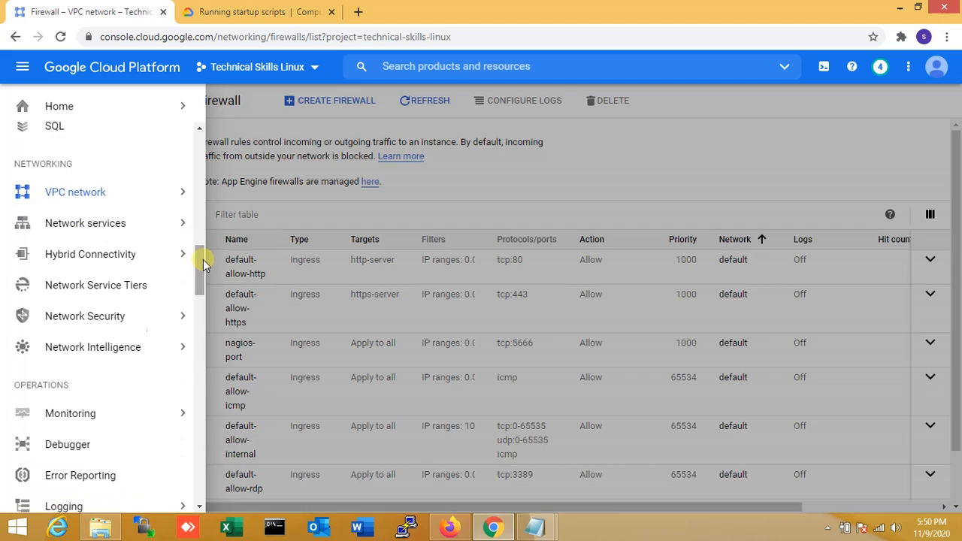
pyautogui.moveTo(109, 201)
pyautogui.moveTo(71, 216)
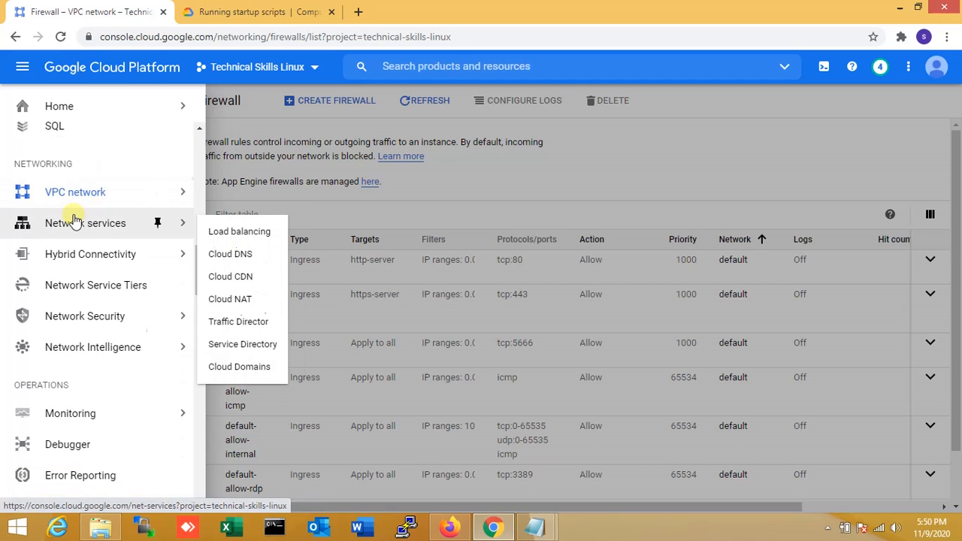
pyautogui.click(229, 239)
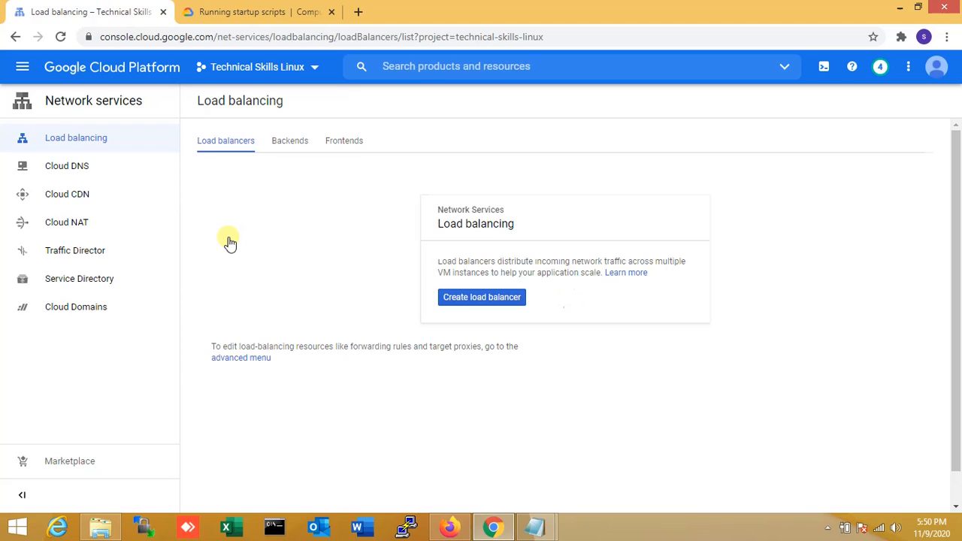
# - Switch to the gcp_autoscaling notes in Notepad and insert a blank line between the 3rd and 4th steps
pyautogui.click(536, 526)
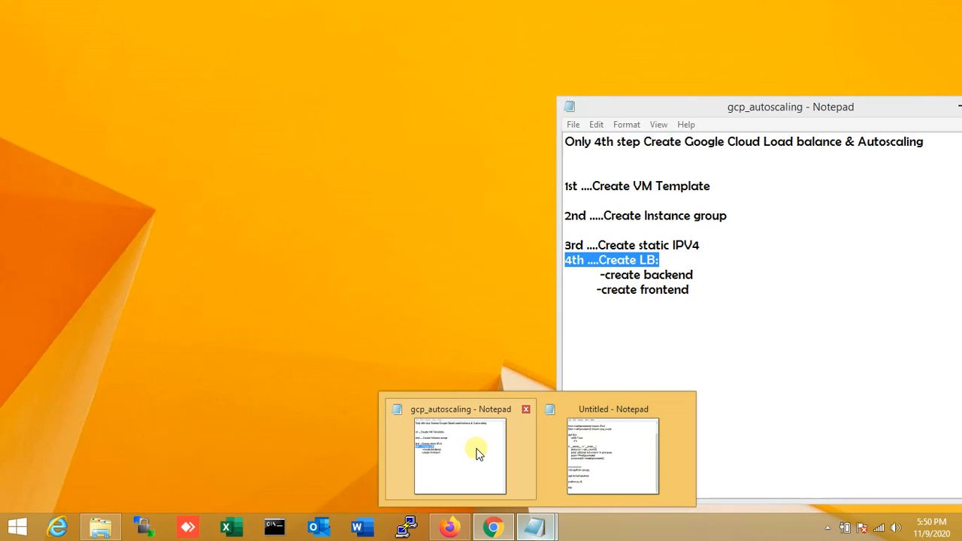
pyautogui.click(476, 450)
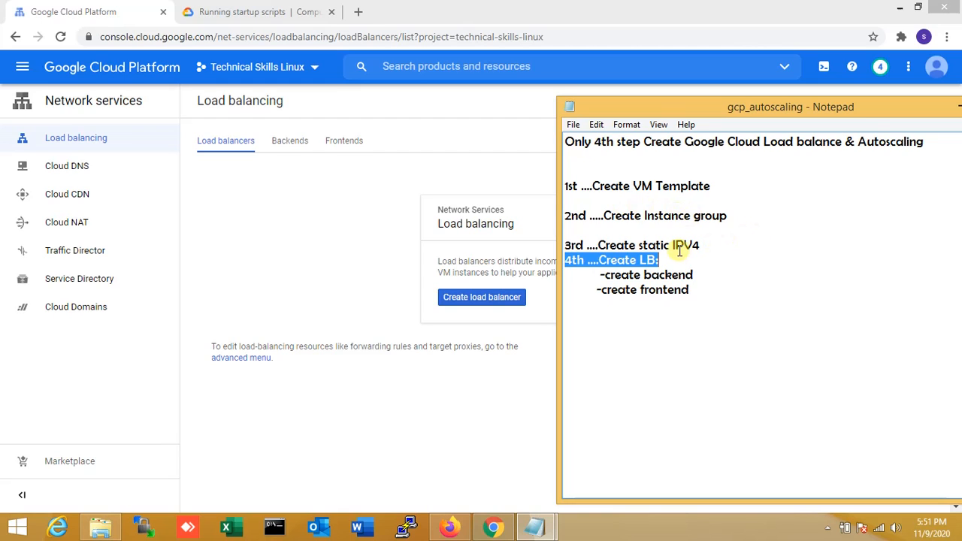
pyautogui.click(717, 242)
pyautogui.press('Return')
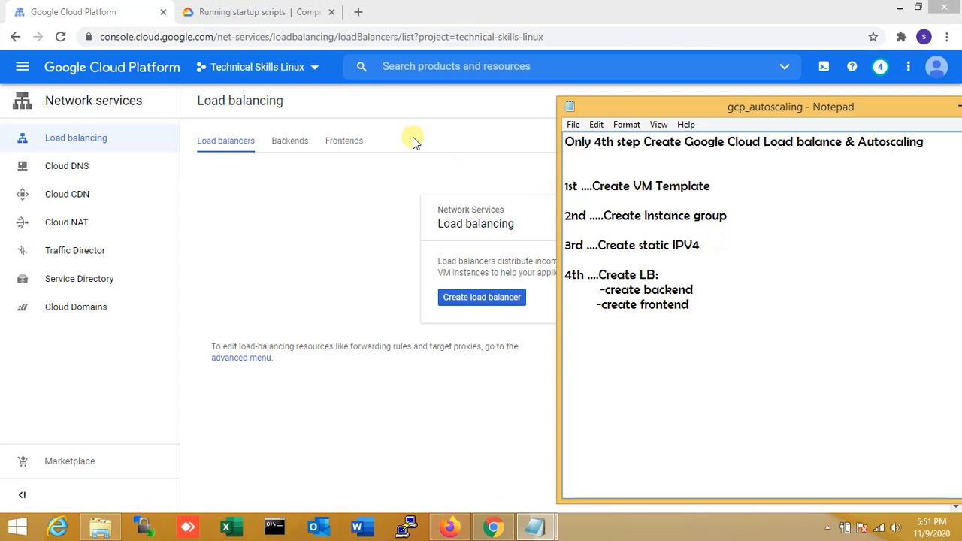
# - Return to the Google Cloud console in Chrome and start an HTTP(S) load balancer for traffic from Internet to my VMs
pyautogui.click(93, 4)
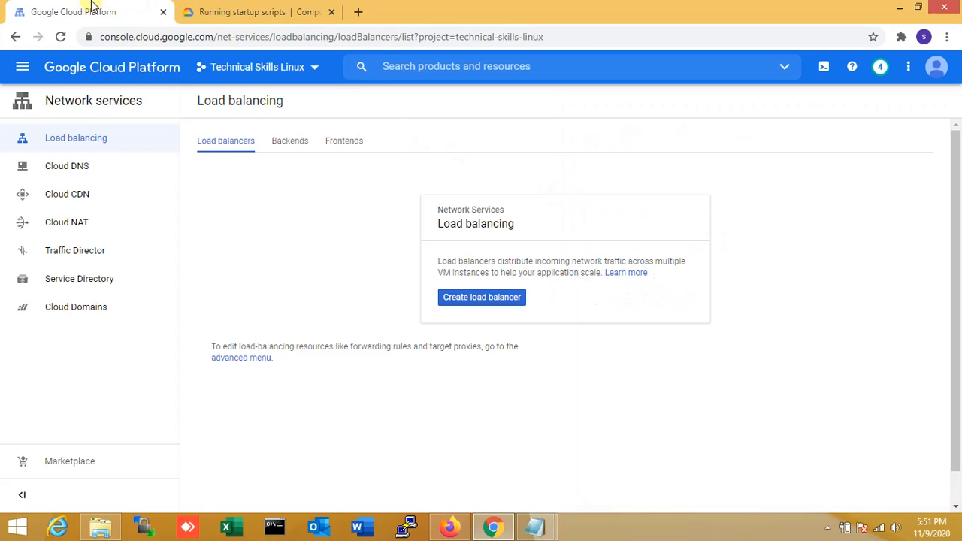
pyautogui.click(493, 300)
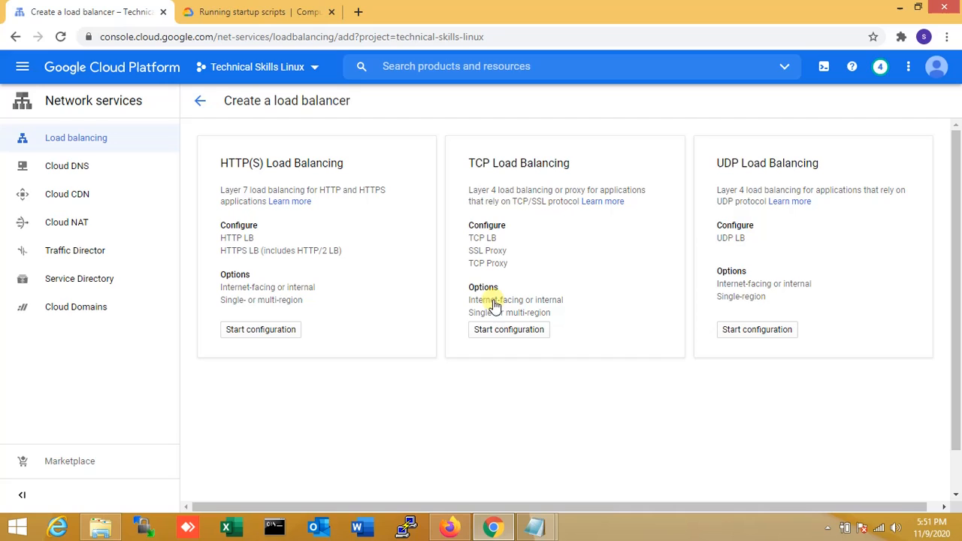
pyautogui.click(254, 336)
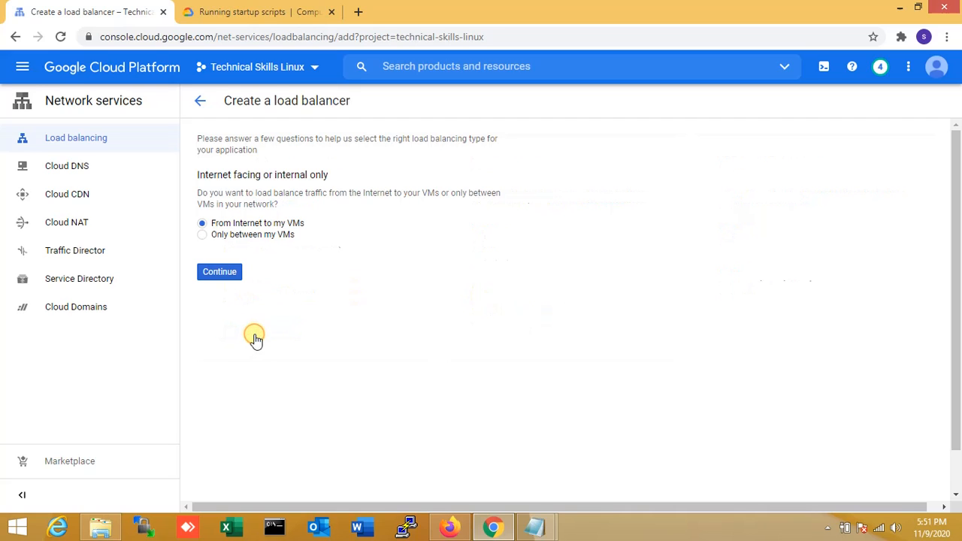
pyautogui.click(218, 272)
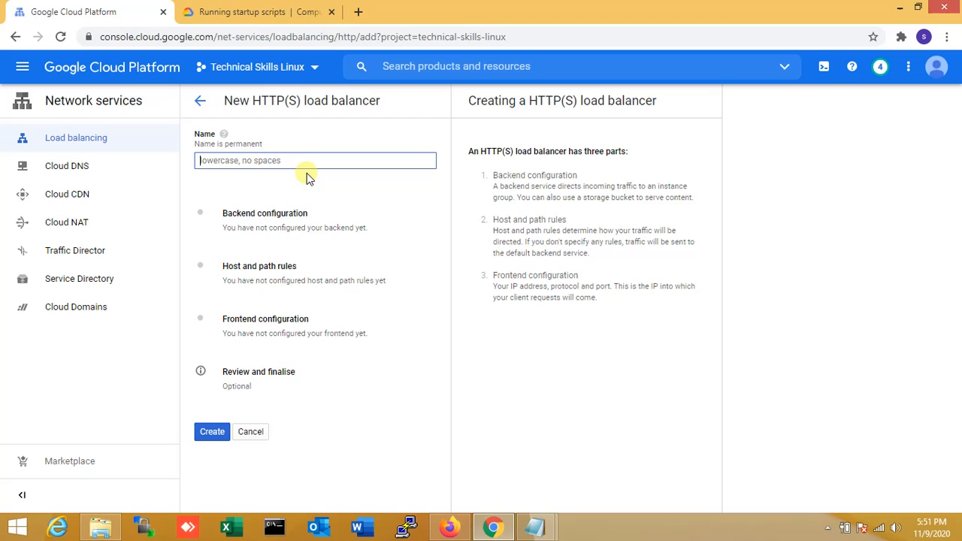
# - Name the new HTTP(S) load balancer my-load-balancer
pyautogui.write('my')
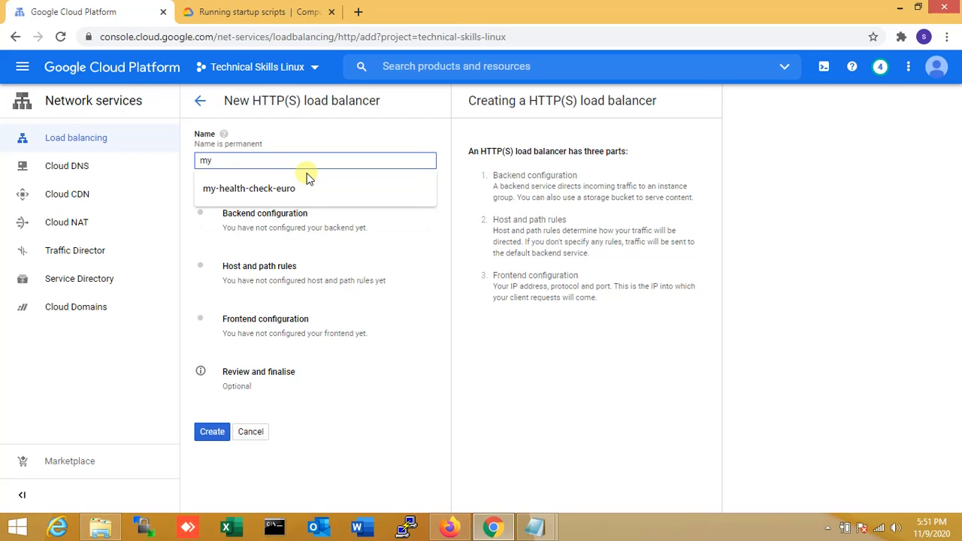
pyautogui.write('-lo')
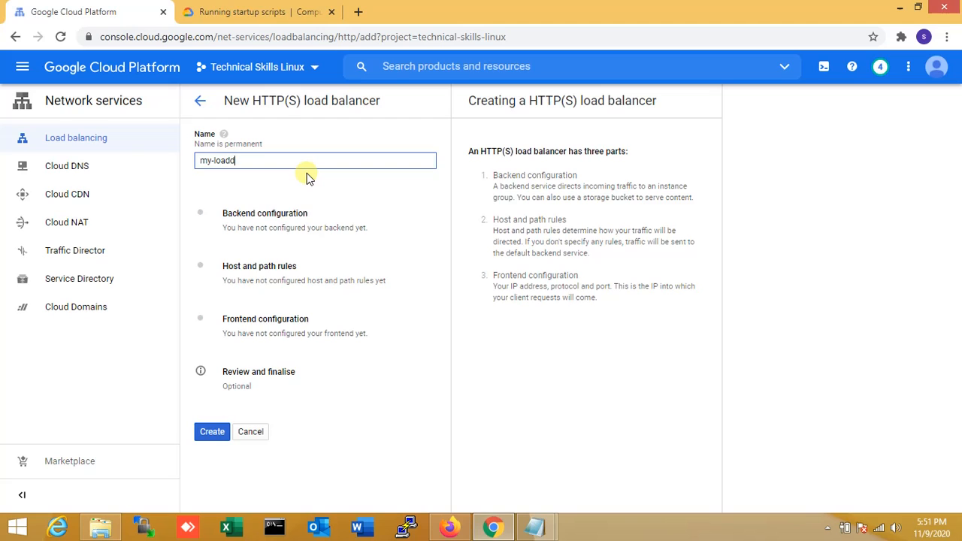
pyautogui.write('ad-')
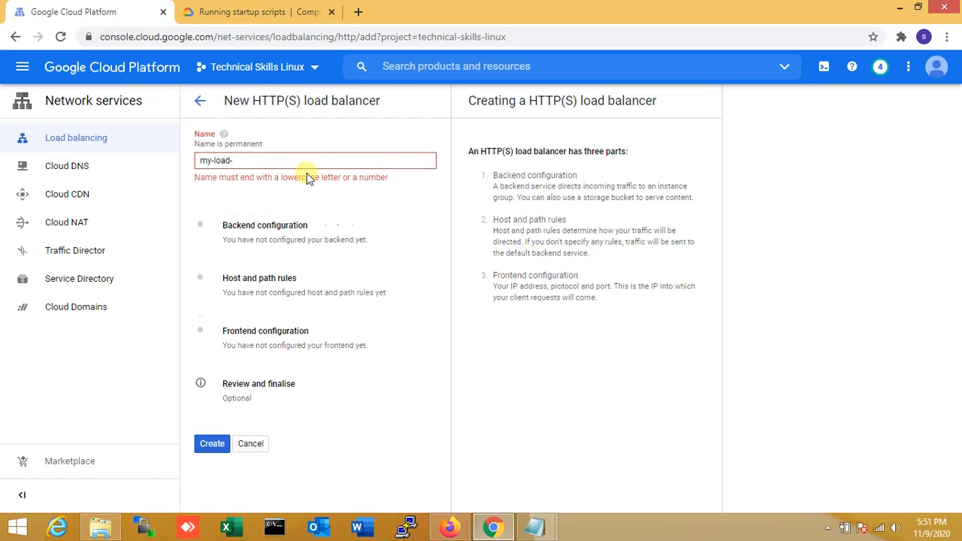
pyautogui.write('balancer')
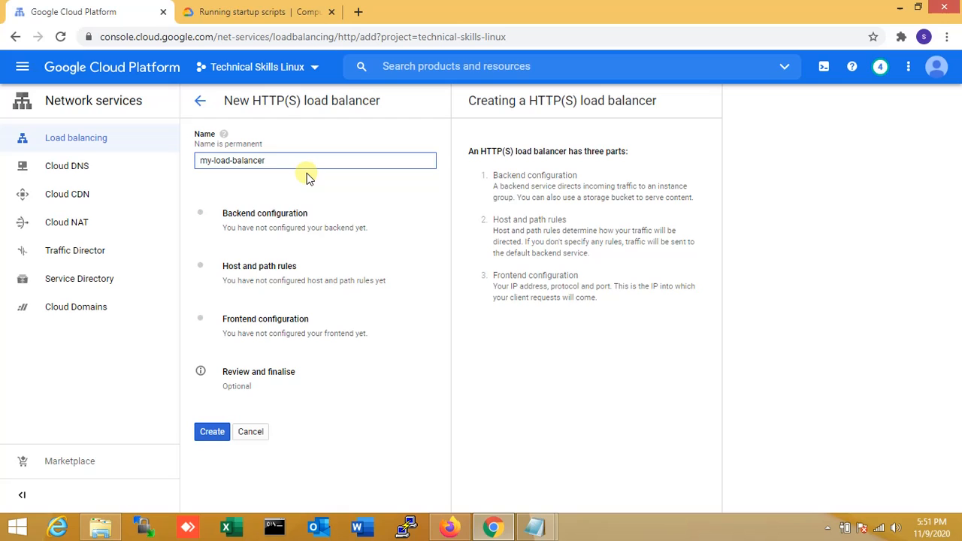
# - In the backend configuration, start creating a backend service and name it my-back-end-us
pyautogui.click(235, 213)
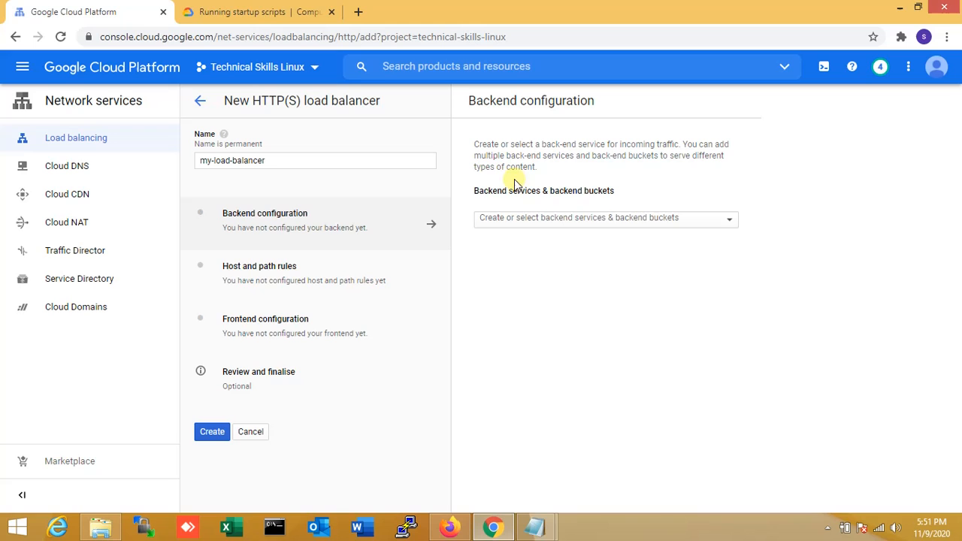
pyautogui.click(592, 226)
pyautogui.moveTo(557, 251)
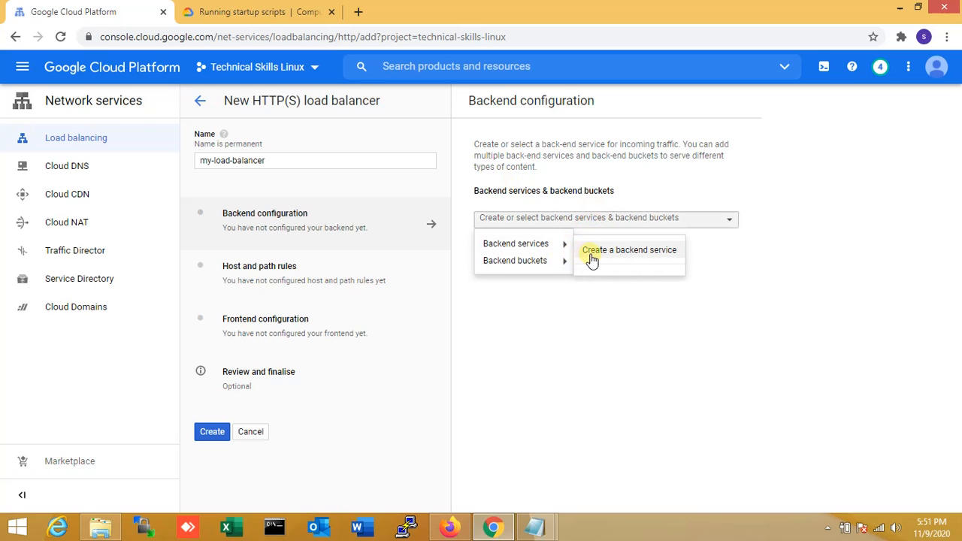
pyautogui.click(591, 258)
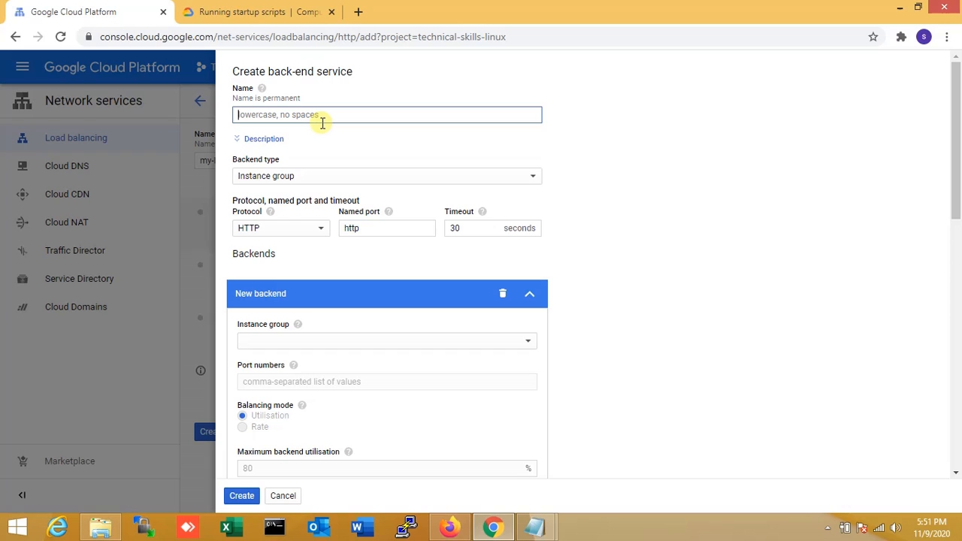
pyautogui.write('my')
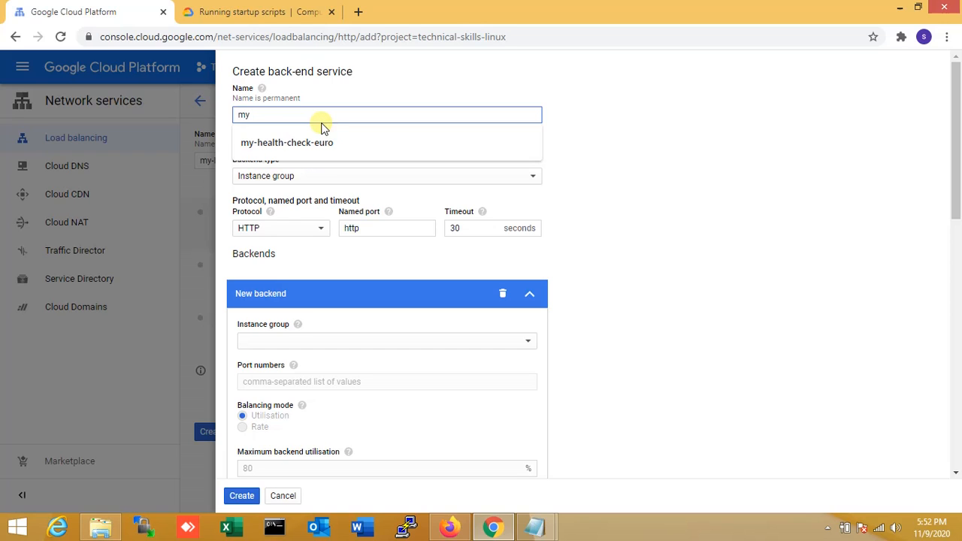
pyautogui.write('-')
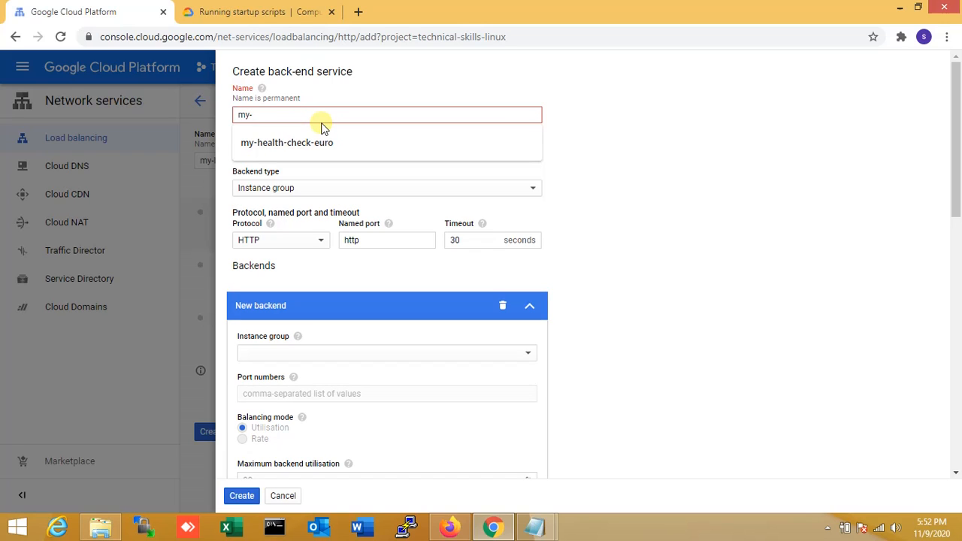
pyautogui.write('ba')
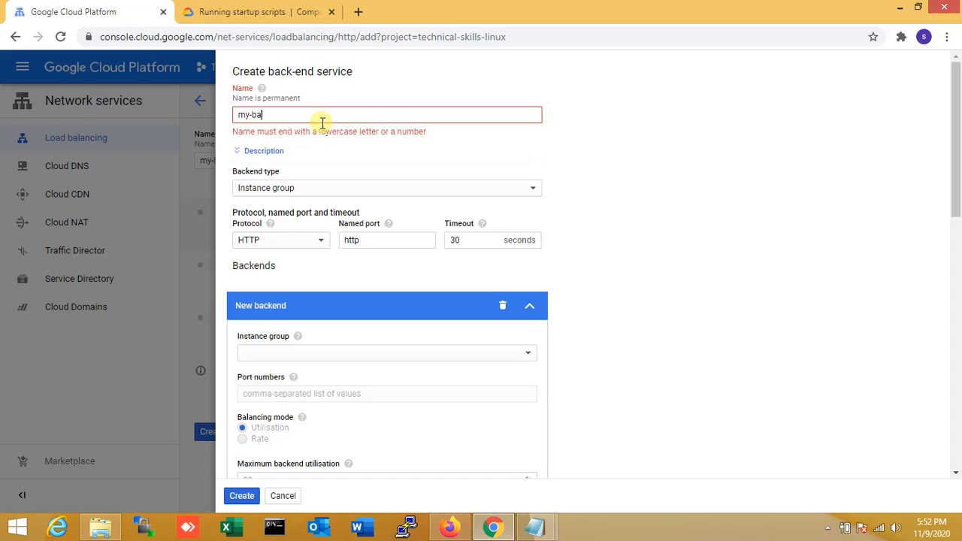
pyautogui.write('ck')
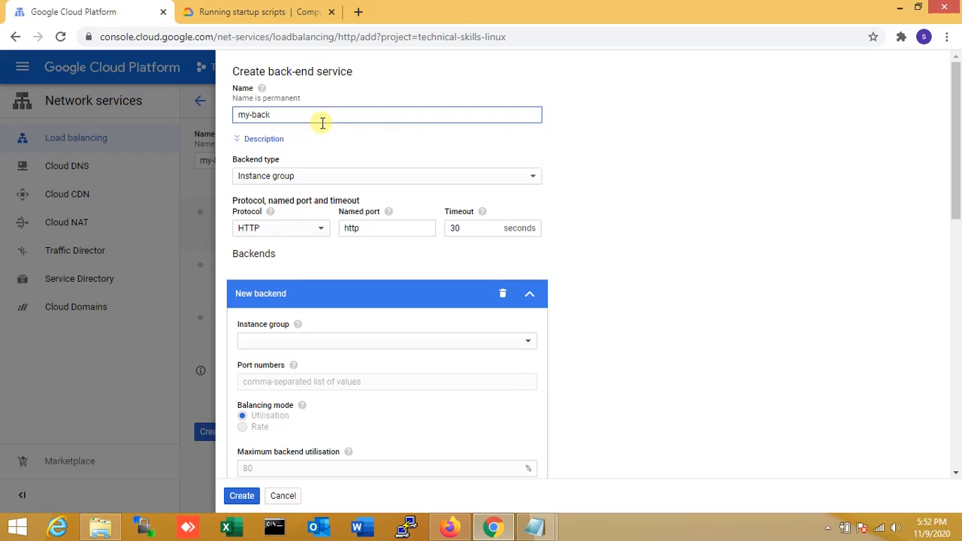
pyautogui.write('-end-')
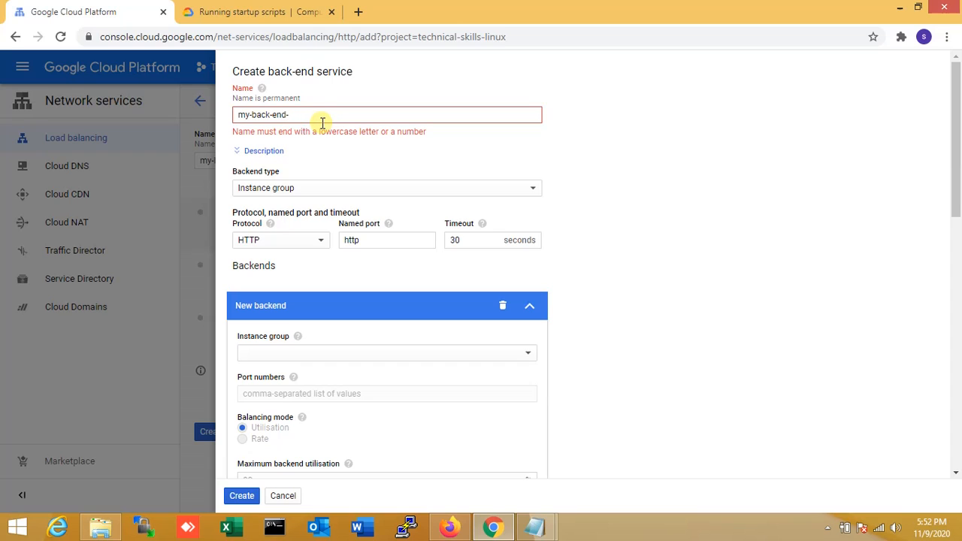
pyautogui.write('us')
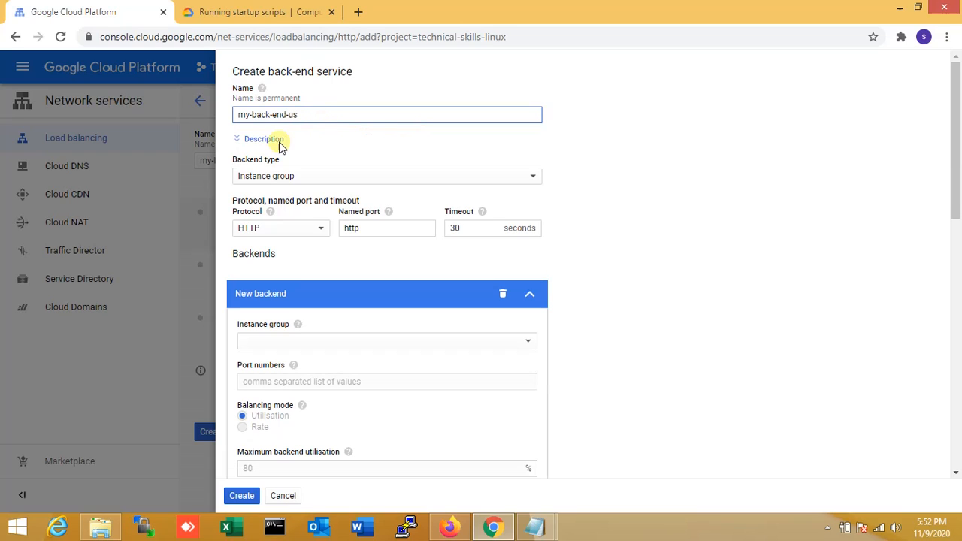
# - Choose Instance group as the backend type and HTTP as the protocol of the backend service
pyautogui.click(303, 176)
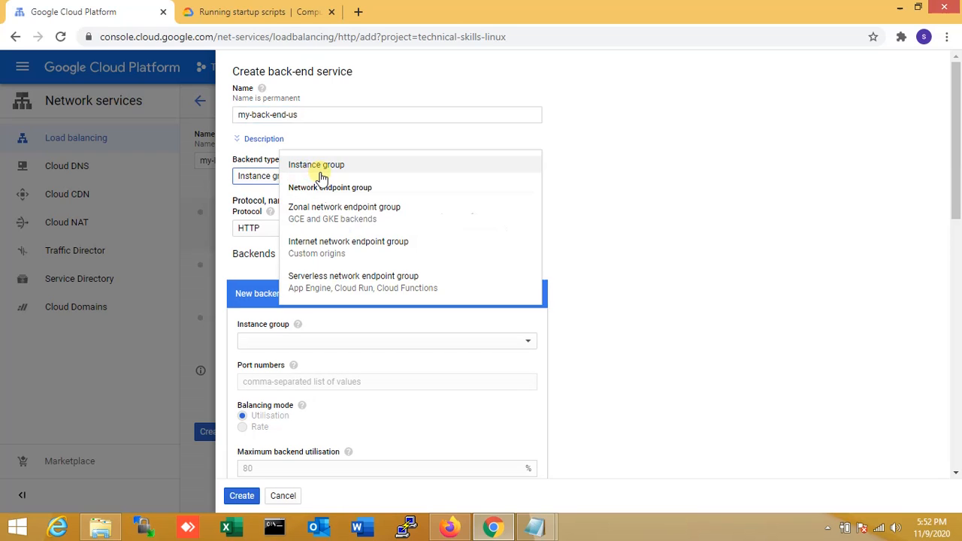
pyautogui.click(322, 171)
pyautogui.click(321, 173)
pyautogui.click(331, 168)
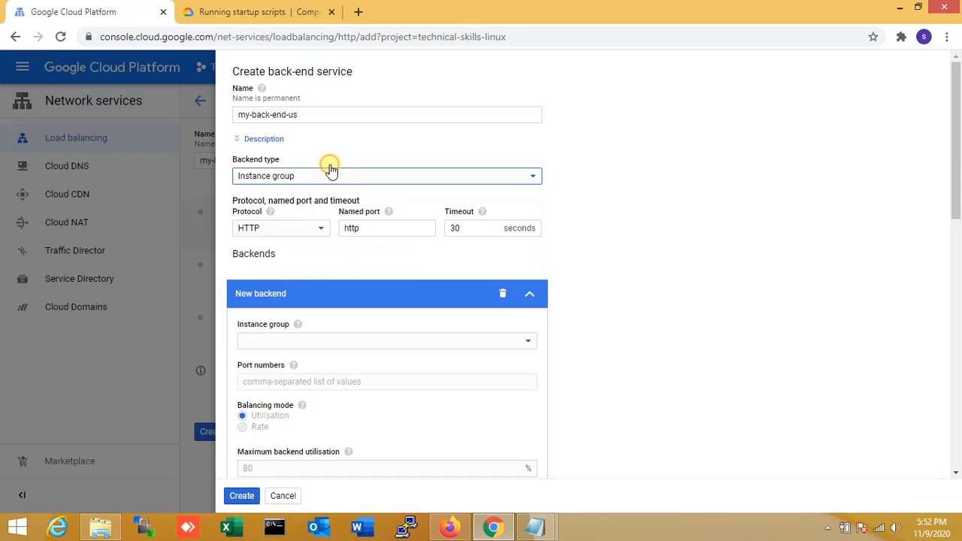
pyautogui.click(300, 232)
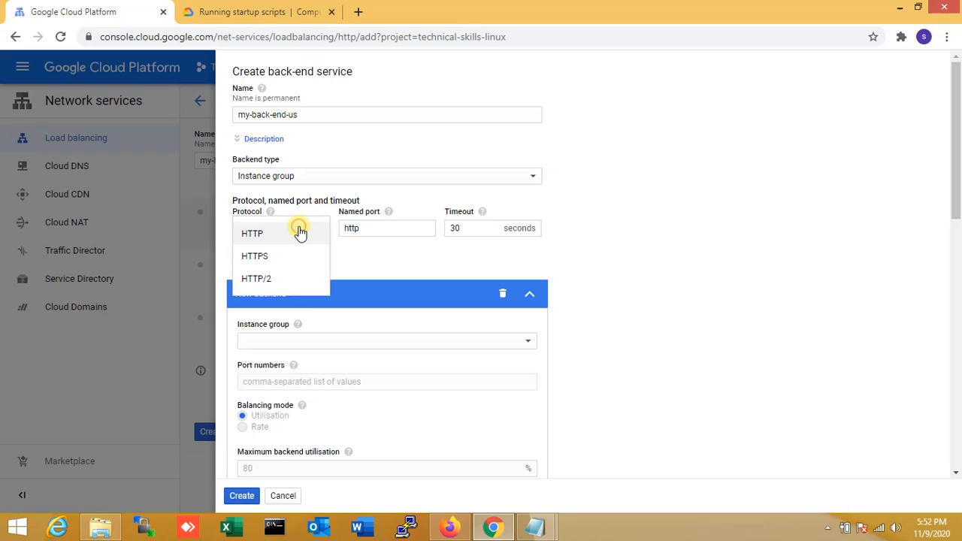
pyautogui.click(300, 233)
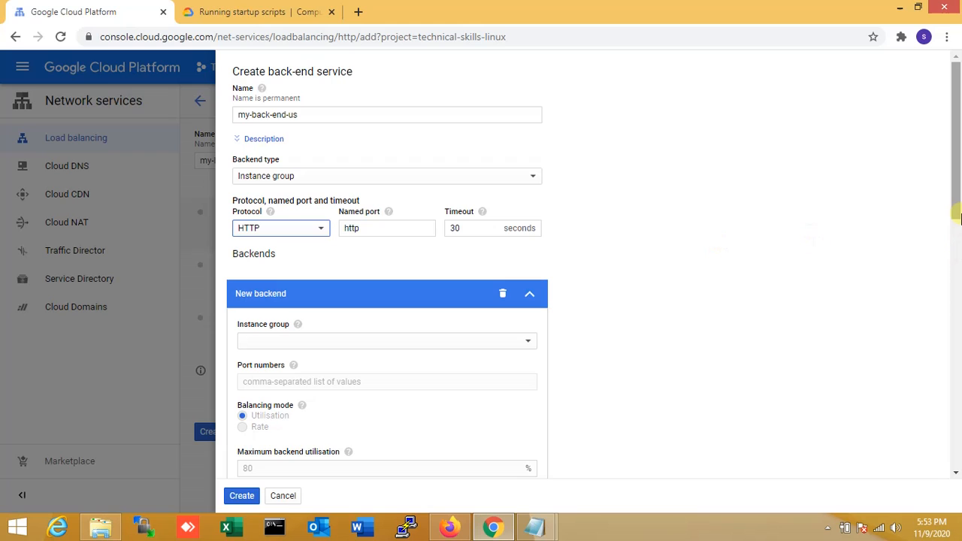
# - Assign instance-group-us (us-central1, multi-zone) to the new backend and set its port number to 80
pyautogui.moveTo(958, 216); pyautogui.dragTo(958, 270)
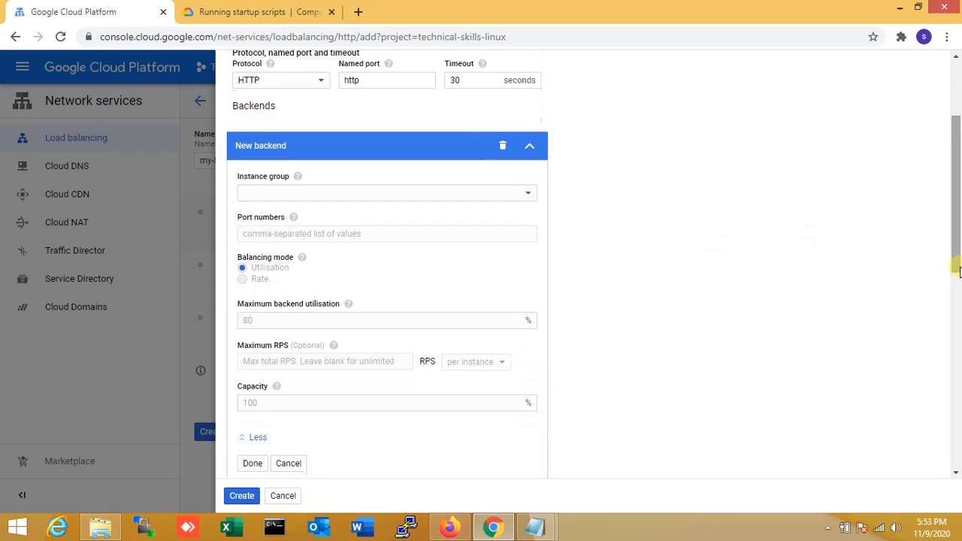
pyautogui.click(364, 192)
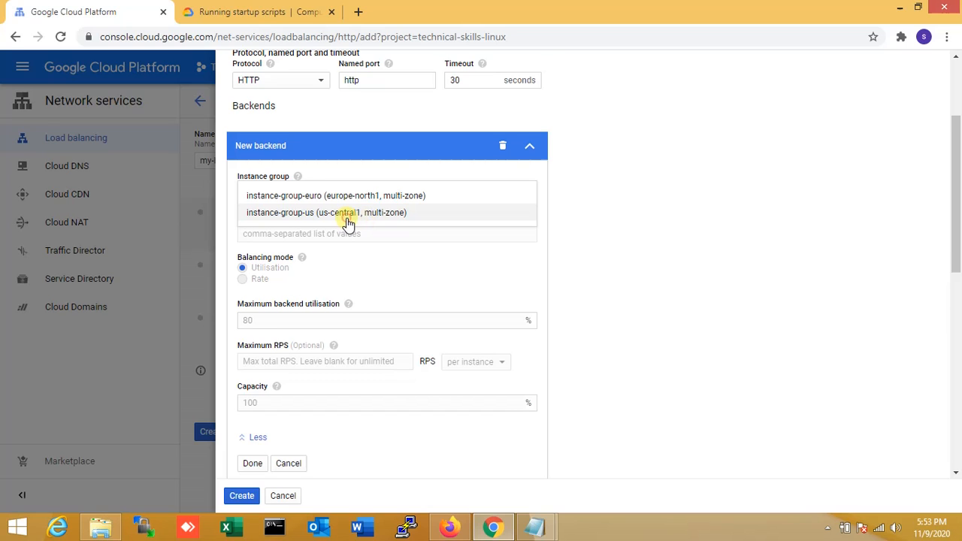
pyautogui.click(347, 217)
pyautogui.moveTo(957, 222)
pyautogui.mouseDown()
pyautogui.moveTo(960, 157)
pyautogui.moveTo(954, 236)
pyautogui.mouseUp()
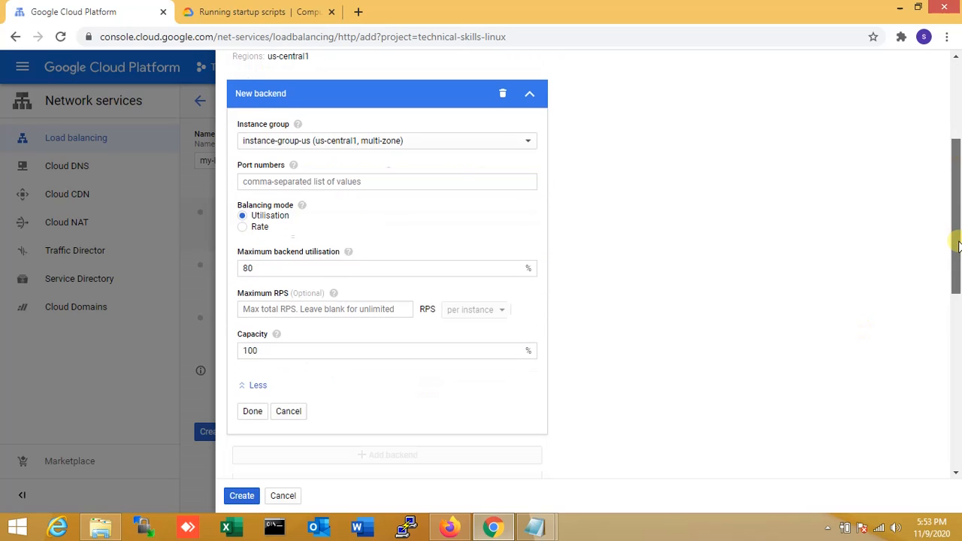
pyautogui.click(305, 181)
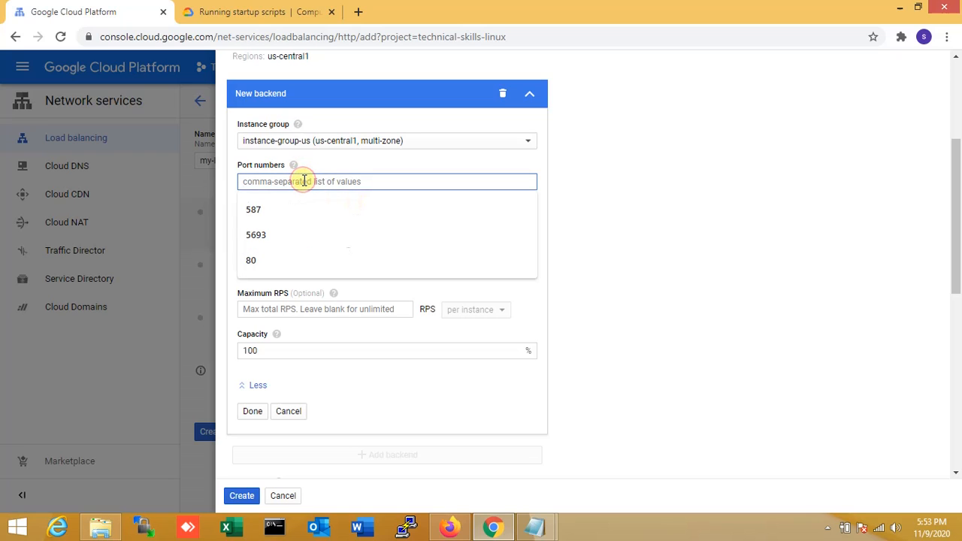
pyautogui.write('80')
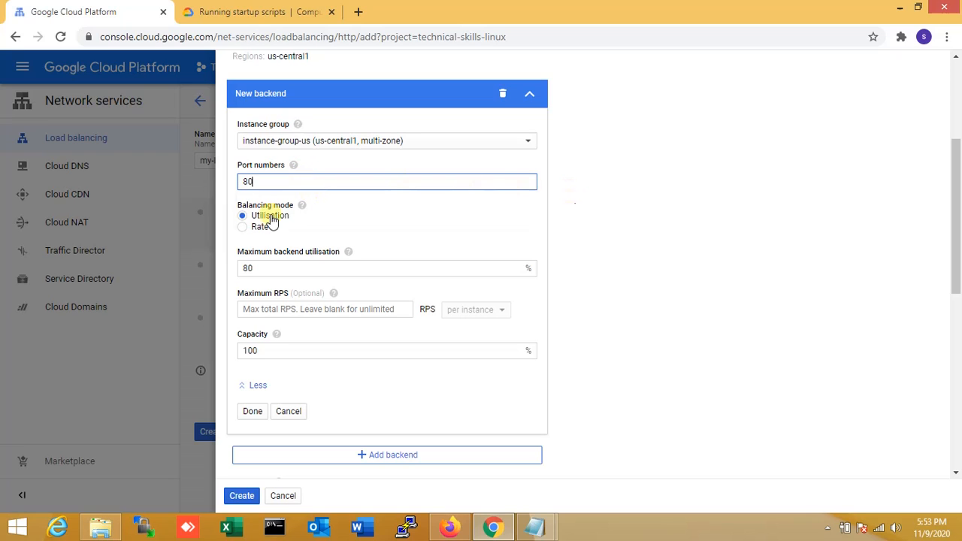
# - Set the instance-group-us backend's balancing mode to Rate with a maximum of 1 RPS
pyautogui.click(253, 228)
pyautogui.click(246, 265)
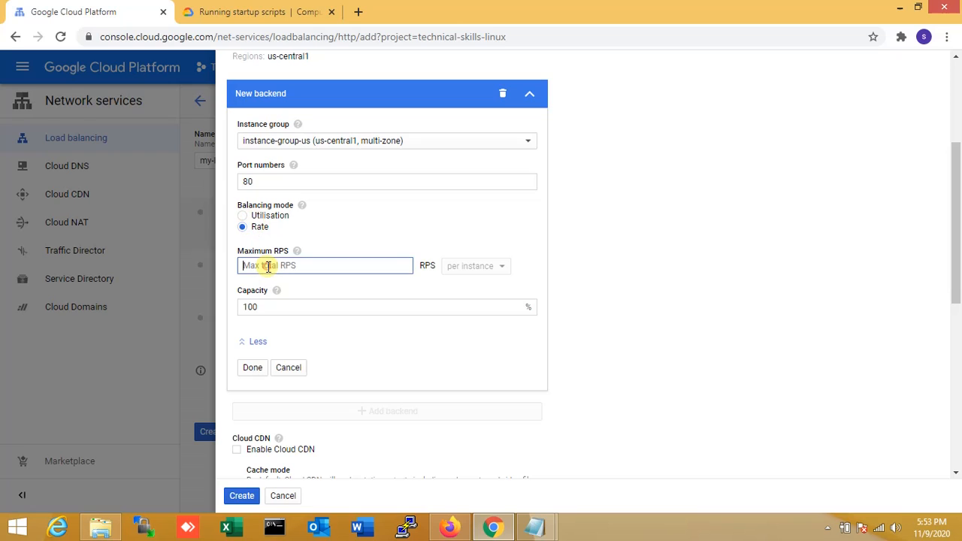
pyautogui.click(262, 220)
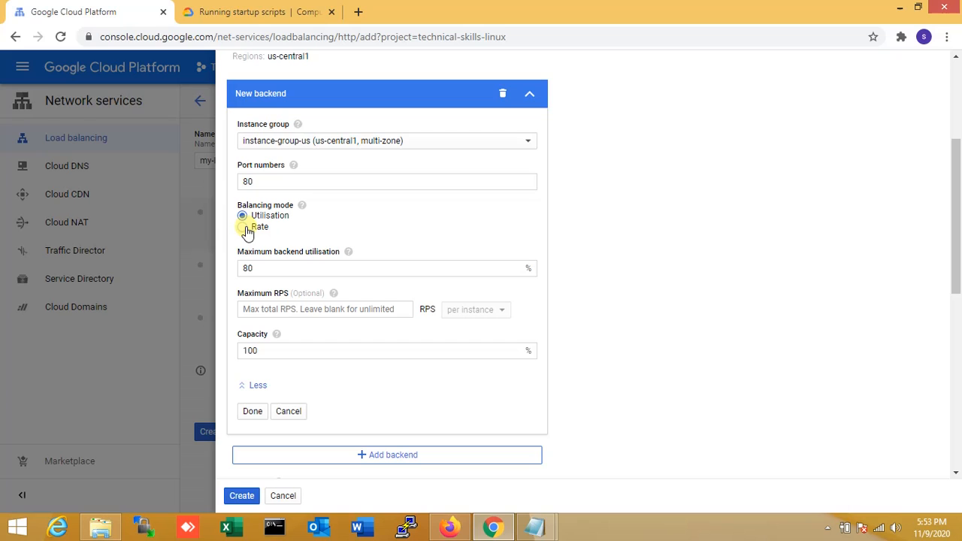
pyautogui.click(248, 229)
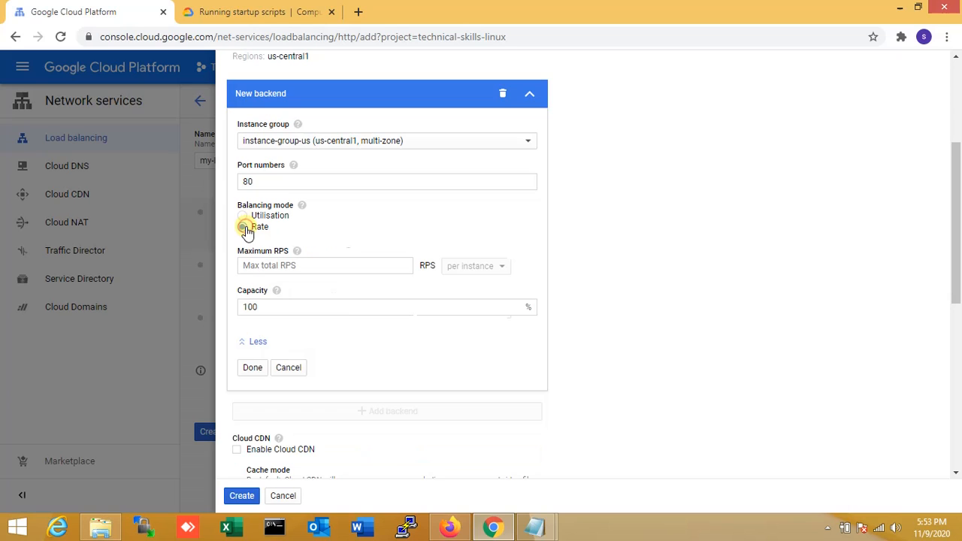
pyautogui.click(260, 266)
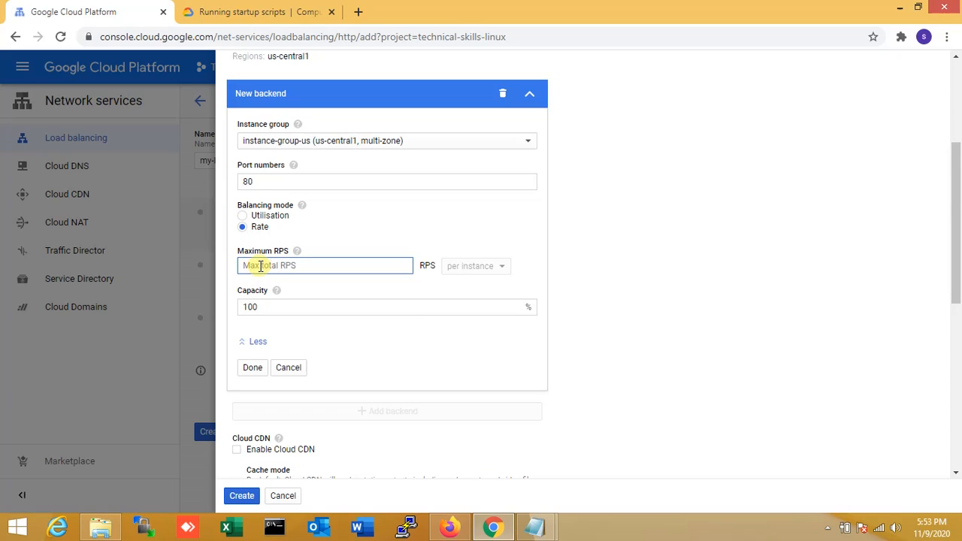
pyautogui.click(655, 296)
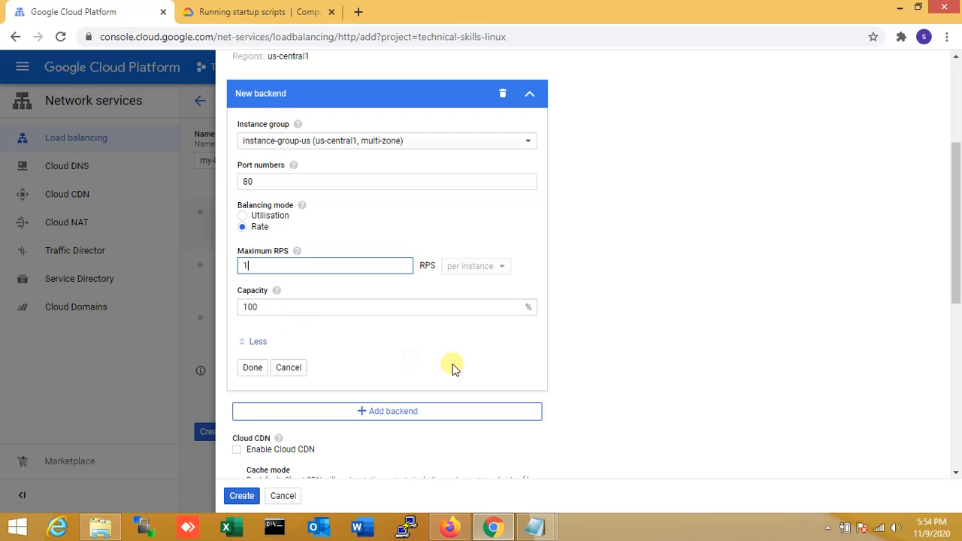
# - Review the back-end service's name and backend settings, and finish the instance-group-us backend
pyautogui.scroll(3, 959, 276)
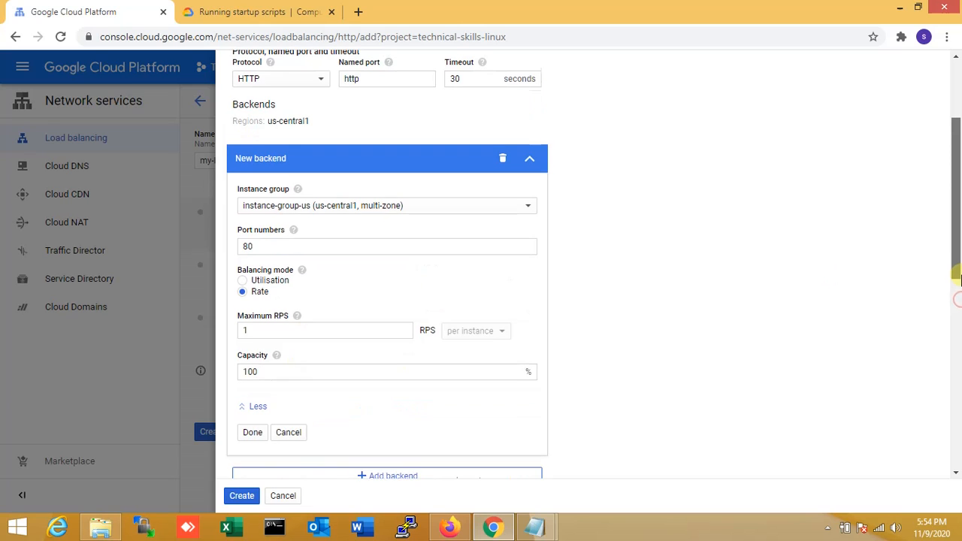
pyautogui.scroll(2, 959, 267)
pyautogui.scroll(-2, 941, 288)
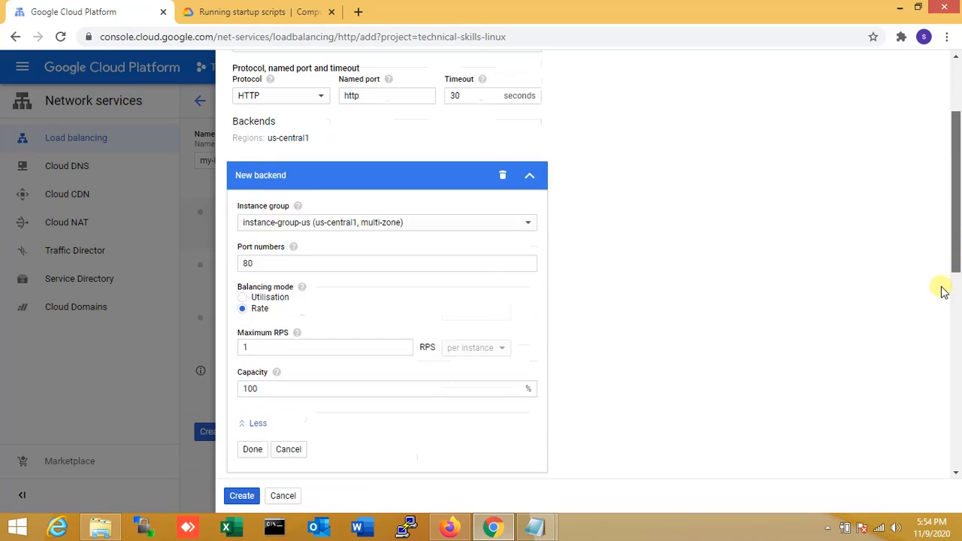
pyautogui.scroll(2, 952, 256)
pyautogui.scroll(1, 957, 236)
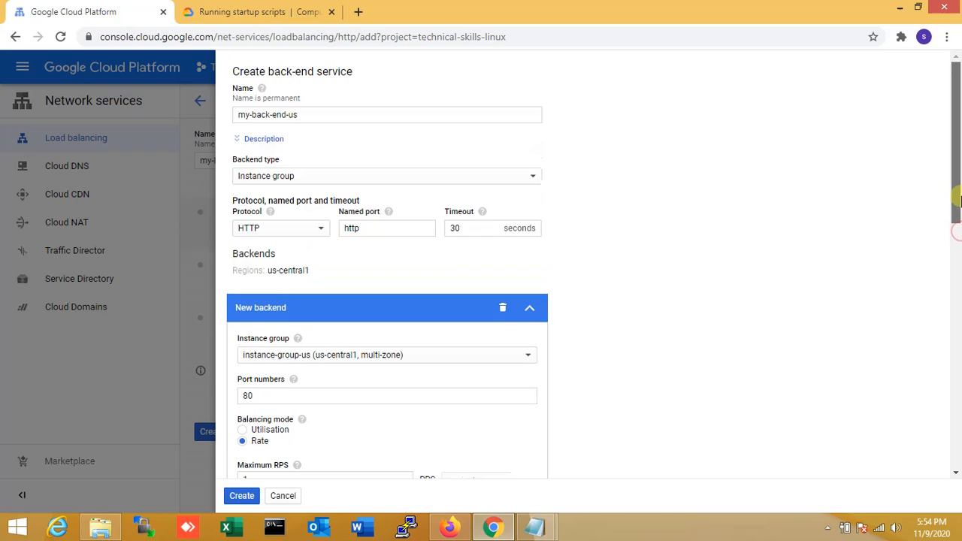
pyautogui.moveTo(960, 197)
pyautogui.mouseDown()
pyautogui.moveTo(950, 371)
pyautogui.moveTo(960, 213)
pyautogui.mouseUp()
pyautogui.tripleClick(394, 112)
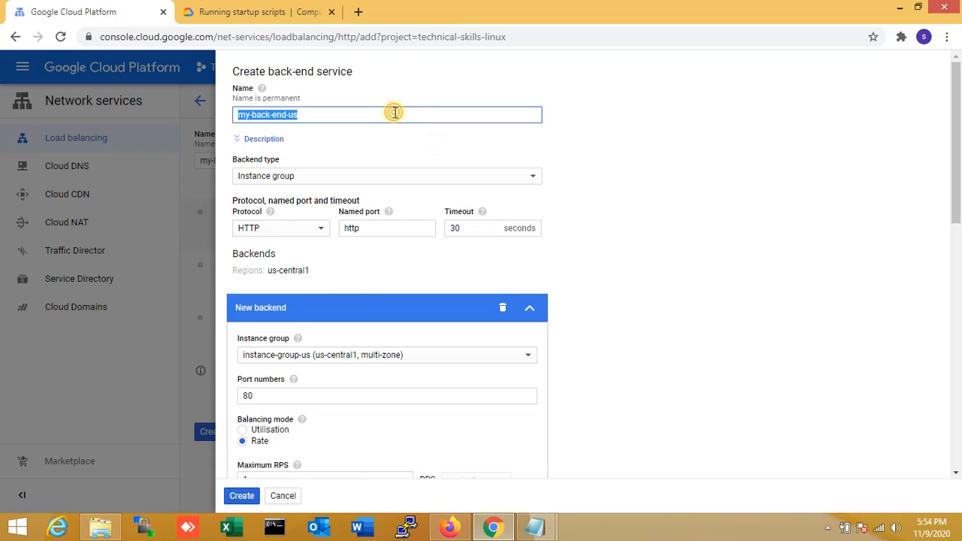
pyautogui.click(908, 241)
pyautogui.moveTo(952, 216); pyautogui.dragTo(940, 311)
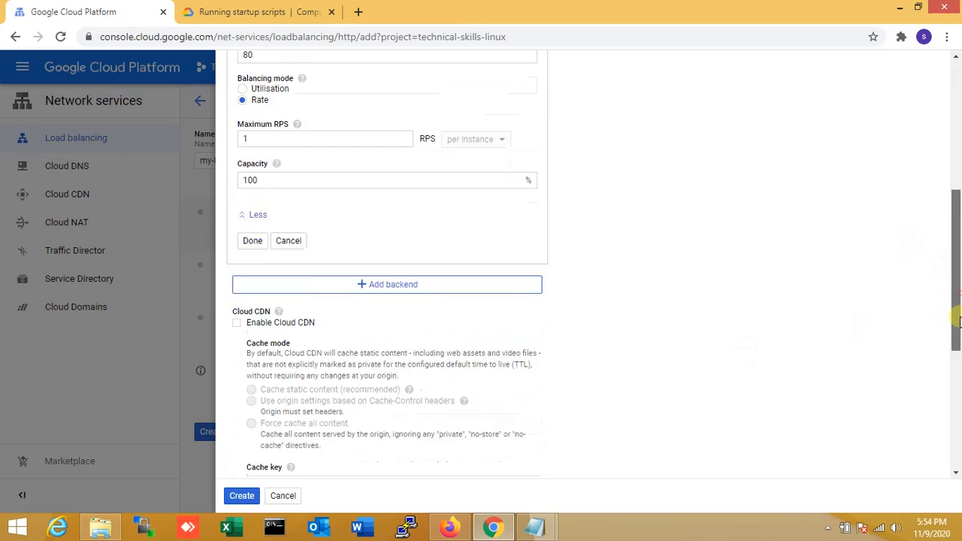
pyautogui.scroll(1, 958, 321)
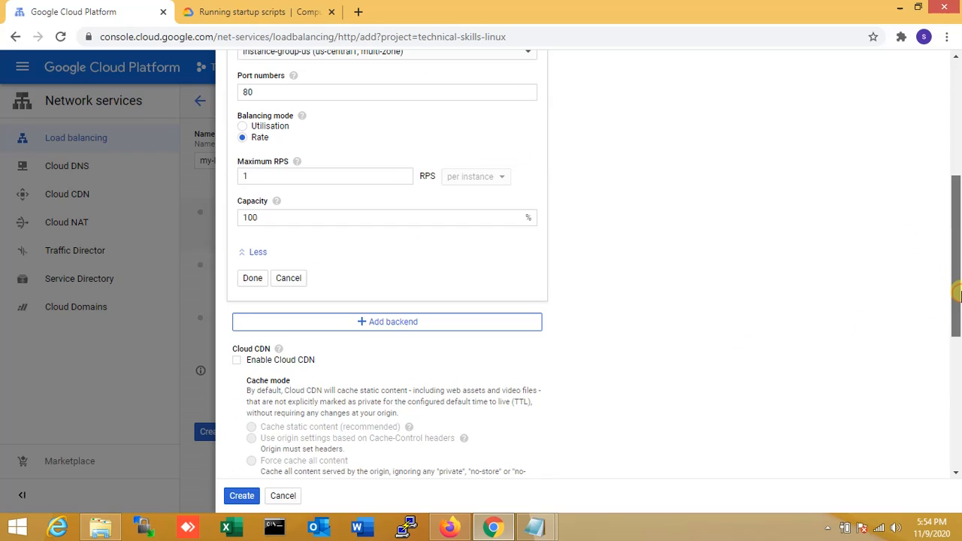
pyautogui.click(255, 278)
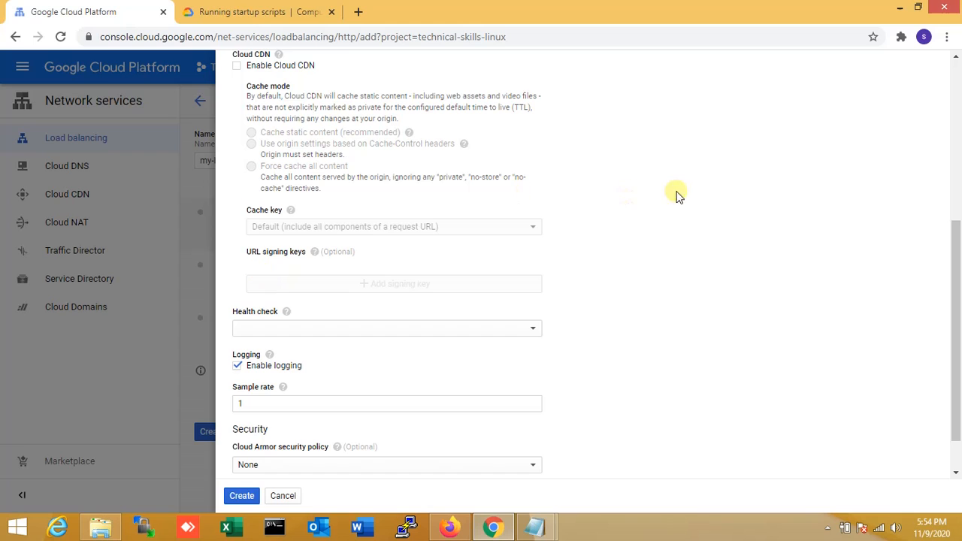
# - Add a second backend using instance-group-euro (europe-north1, multi-zone) with port number 80
pyautogui.scroll(5, 955, 240)
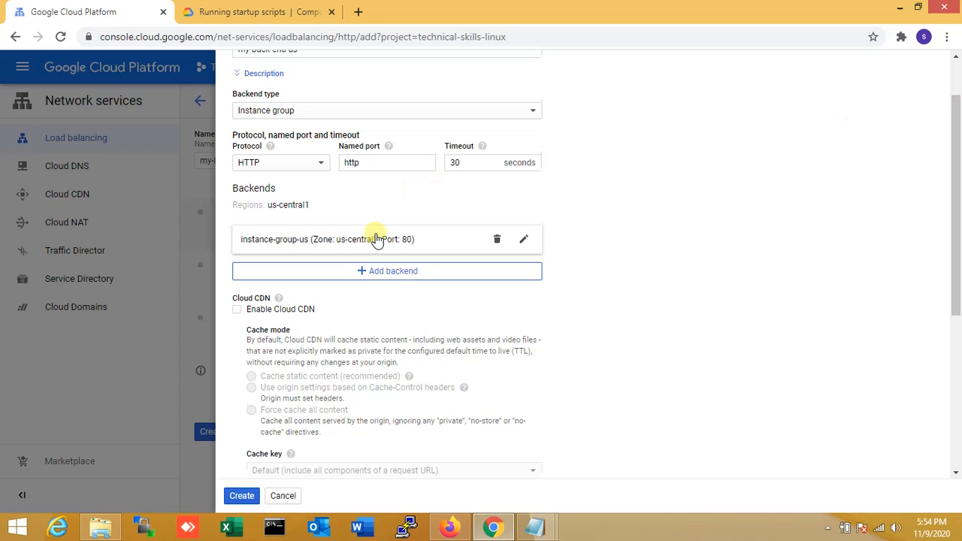
pyautogui.click(376, 273)
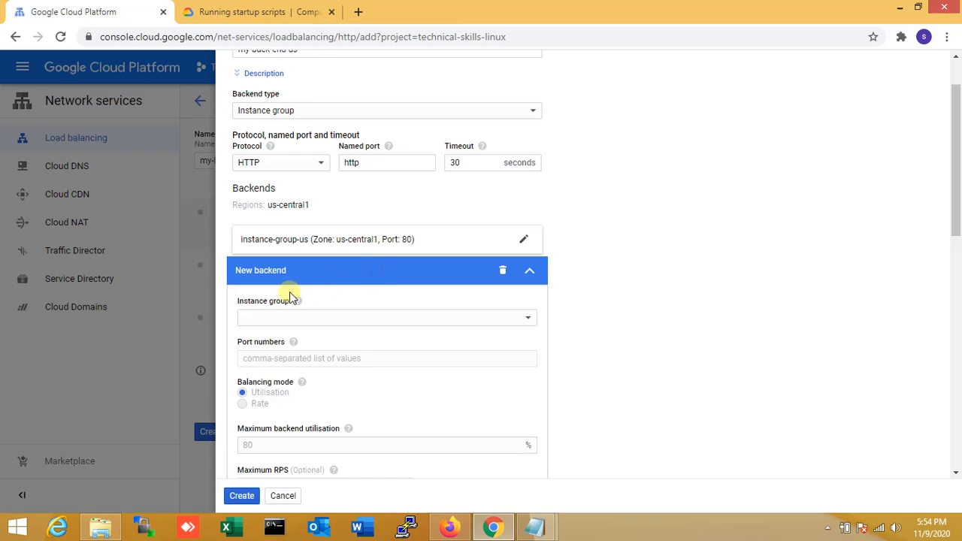
pyautogui.click(333, 317)
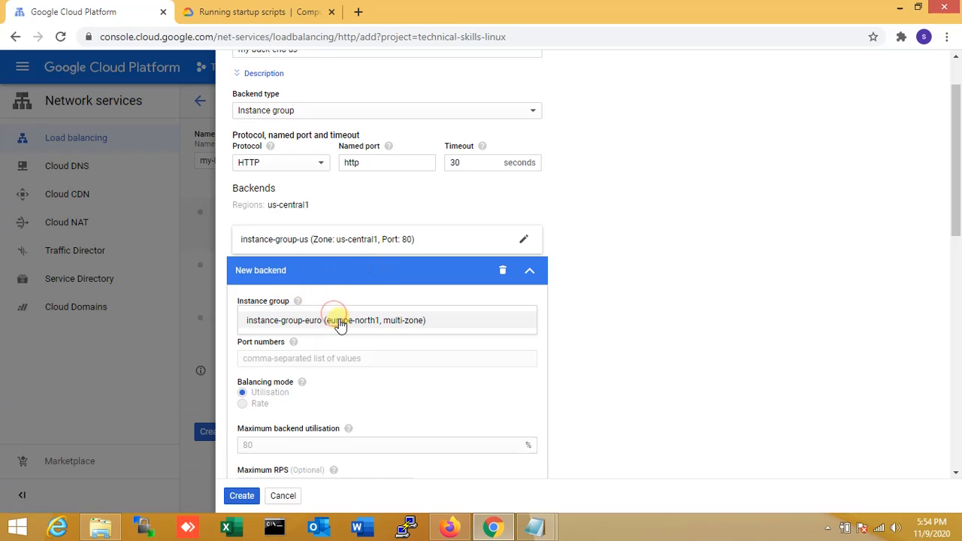
pyautogui.click(335, 320)
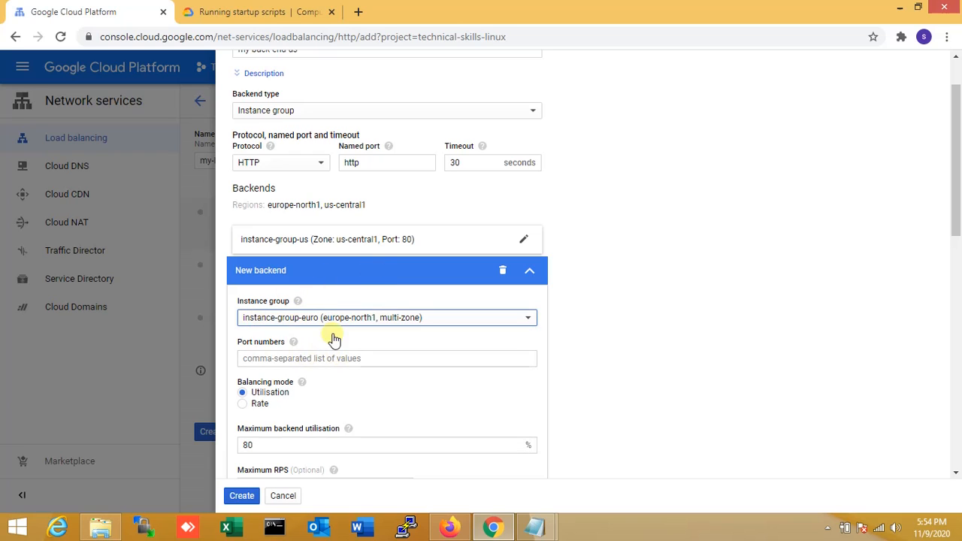
pyautogui.click(292, 359)
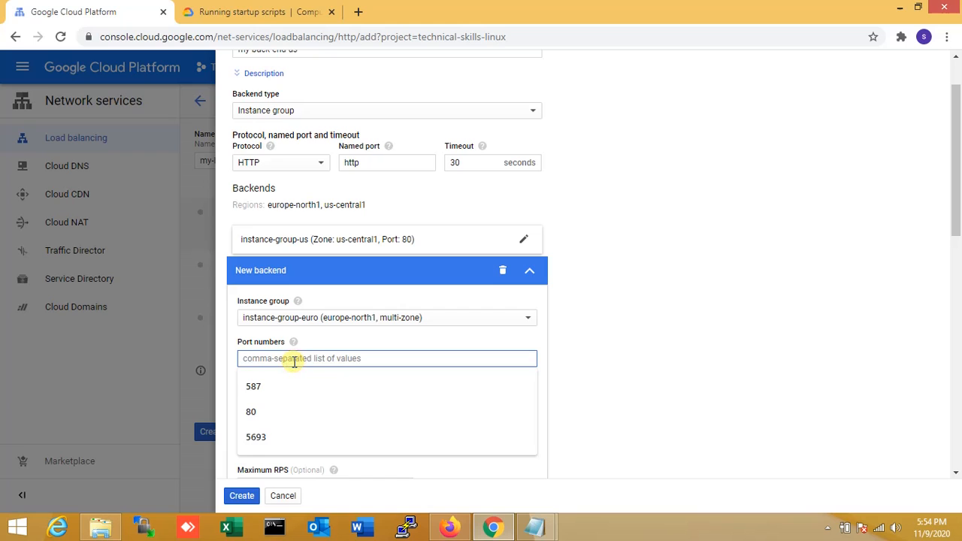
pyautogui.write('80')
# - Set the instance-group-euro backend's balancing mode to Rate with a maximum of 1 RPS and finish the backend
pyautogui.click(248, 407)
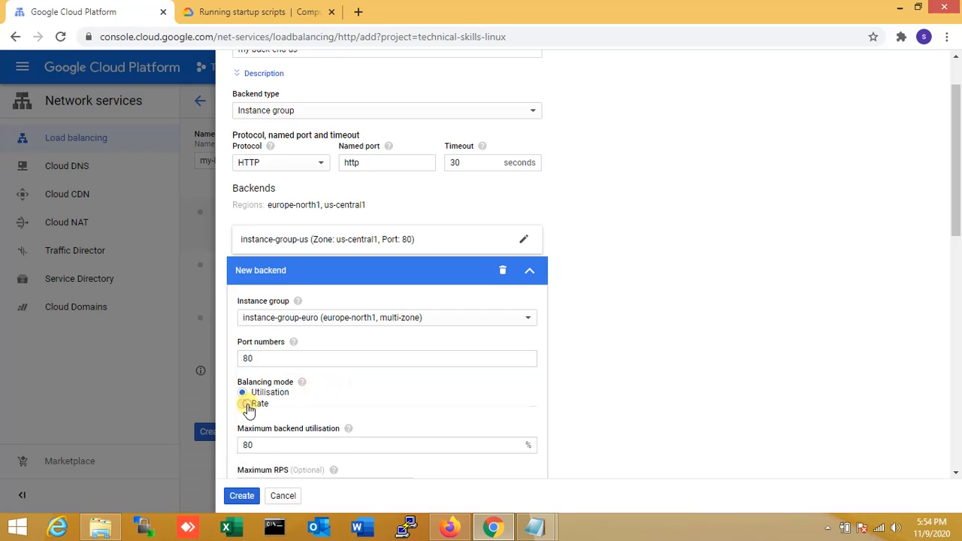
pyautogui.moveTo(956, 204); pyautogui.dragTo(955, 262)
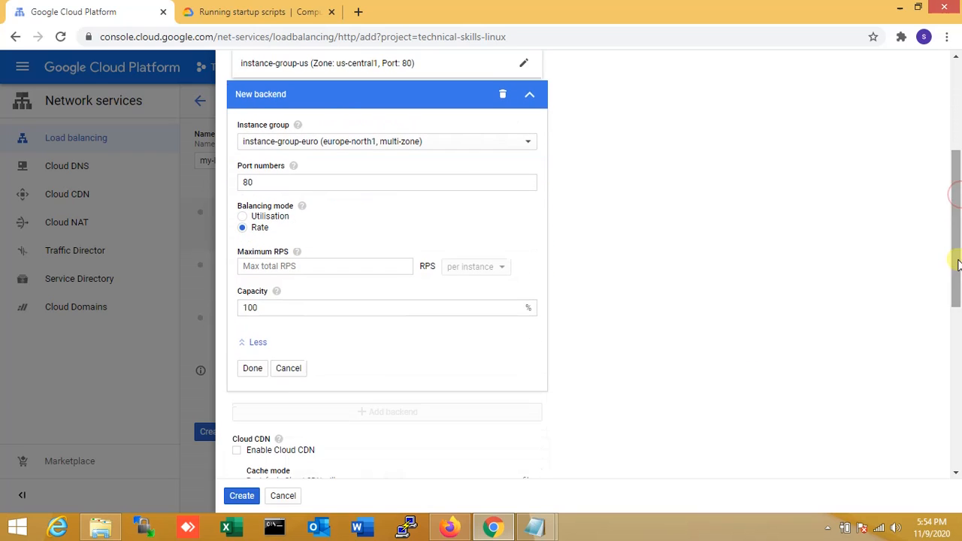
pyautogui.click(331, 265)
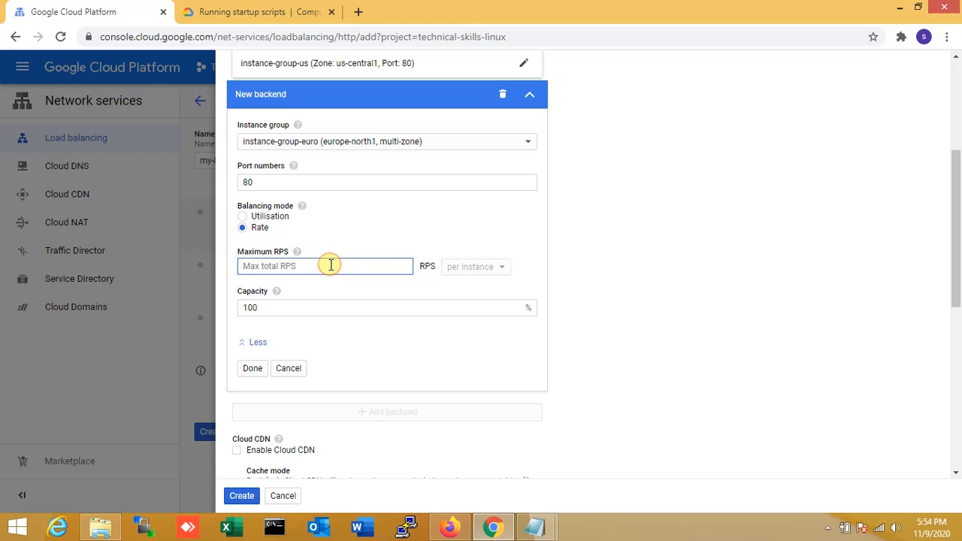
pyautogui.write('1')
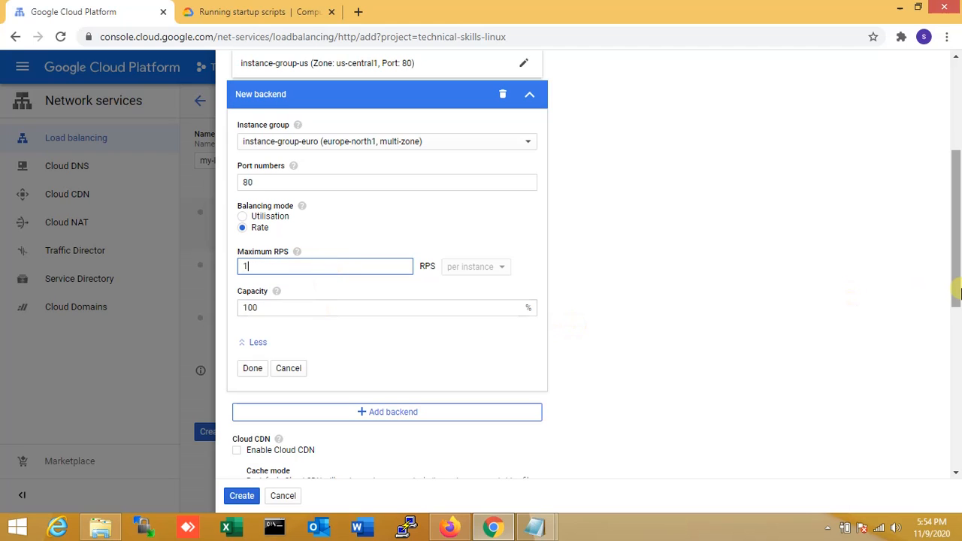
pyautogui.click(254, 370)
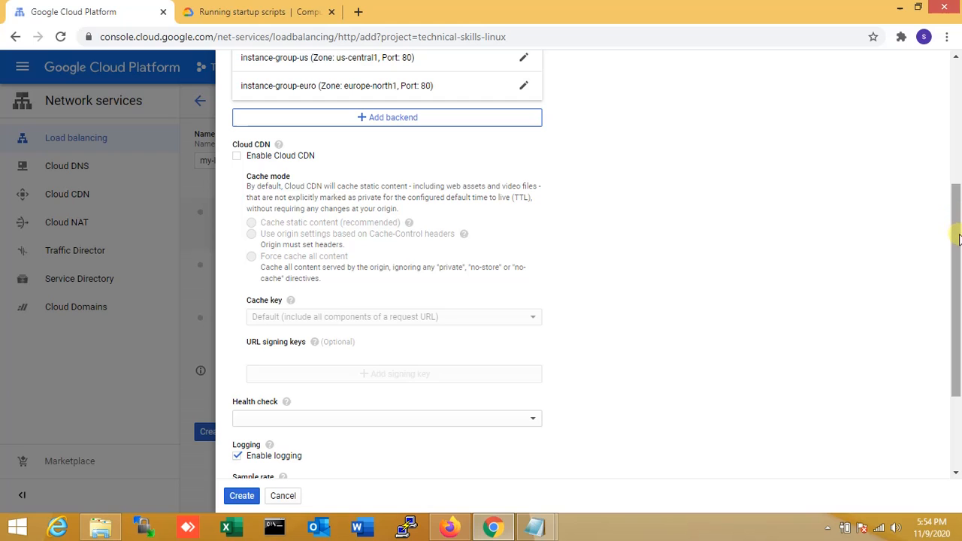
# - Start creating another health check for the back-end service
pyautogui.moveTo(958, 239)
pyautogui.mouseDown()
pyautogui.moveTo(959, 252)
pyautogui.moveTo(958, 220)
pyautogui.mouseUp()
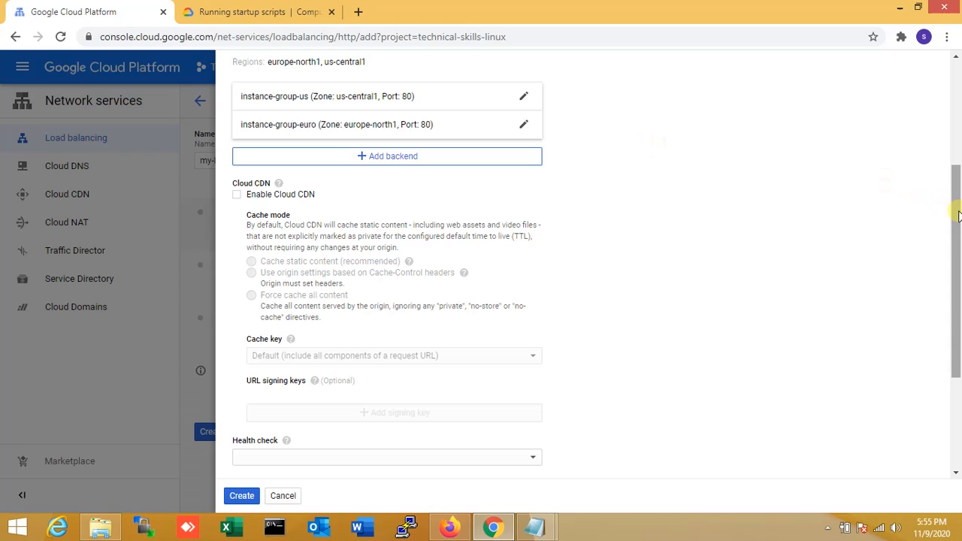
pyautogui.moveTo(959, 214); pyautogui.dragTo(955, 291)
pyautogui.click(526, 295)
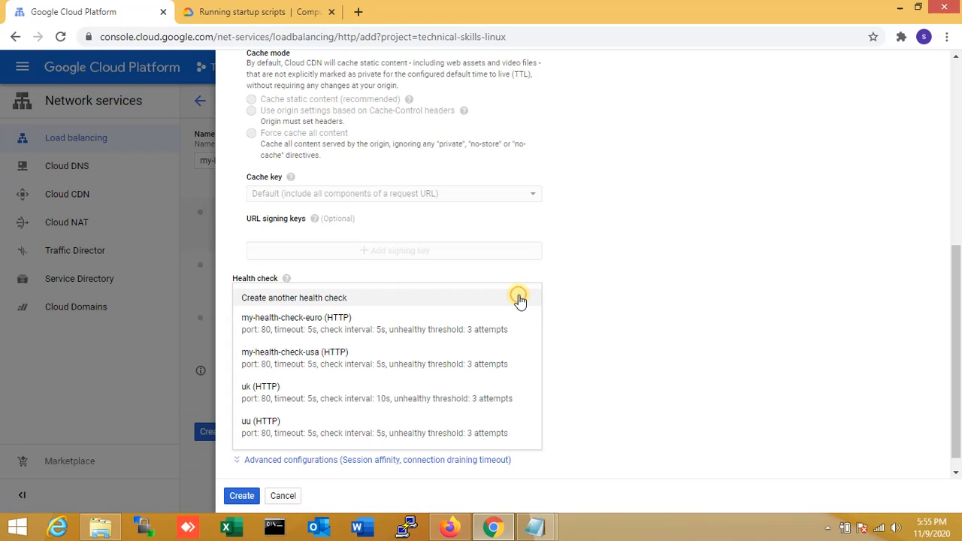
pyautogui.click(519, 298)
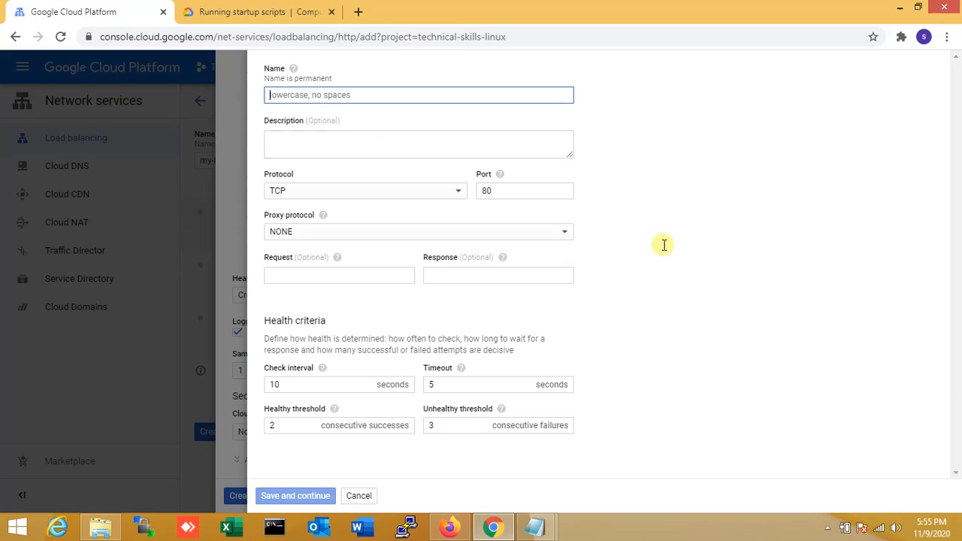
# - Name the new health check hello-world-heath-check
pyautogui.write('my')
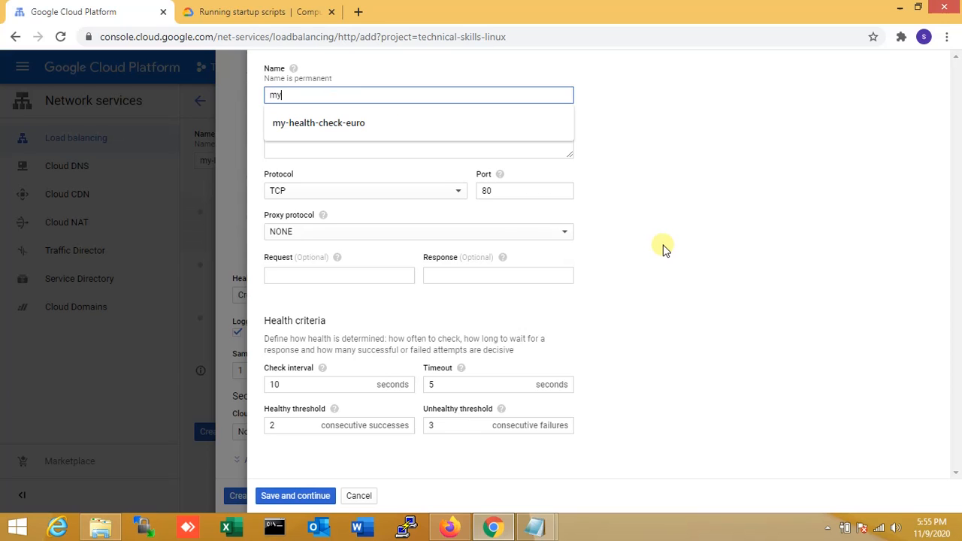
pyautogui.press('BackSpace')
pyautogui.press('BackSpace')
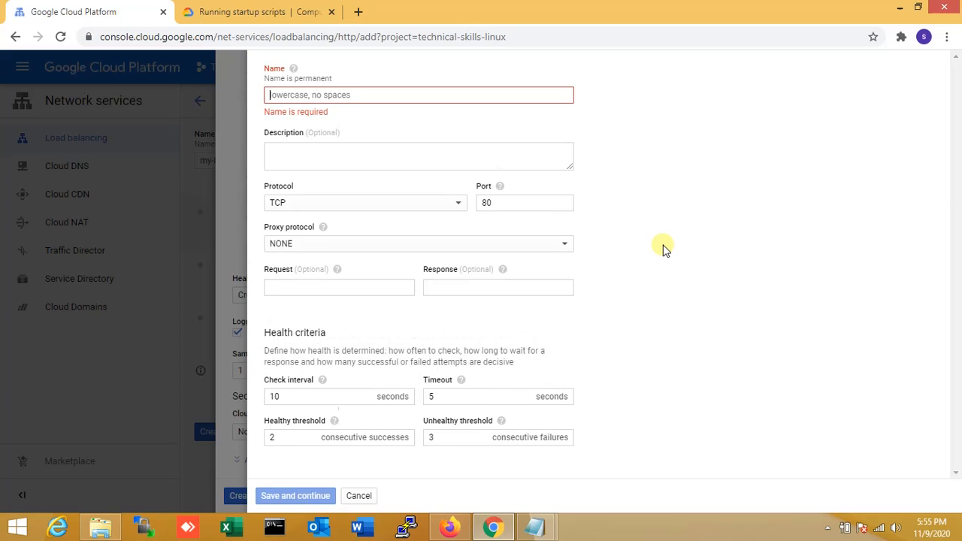
pyautogui.write('hell')
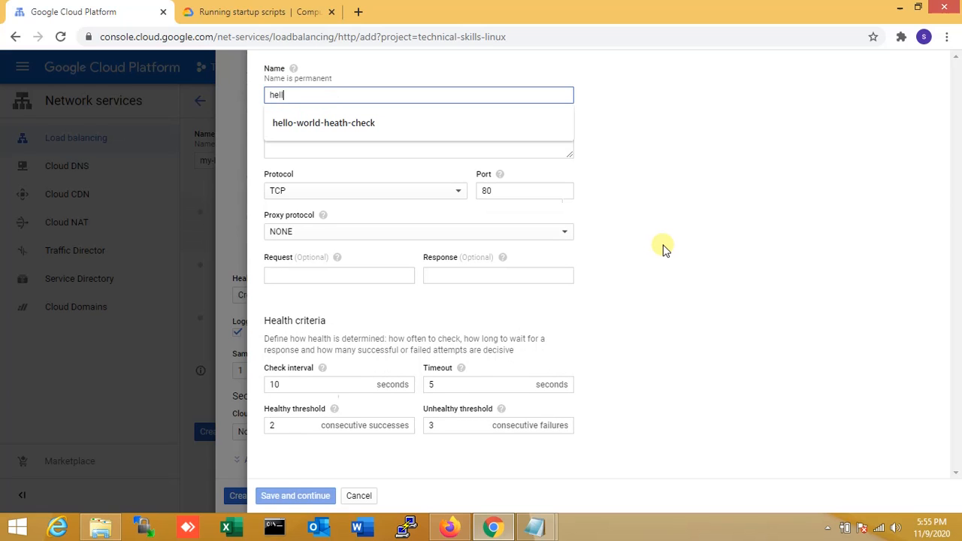
pyautogui.write('o')
pyautogui.press('Down')
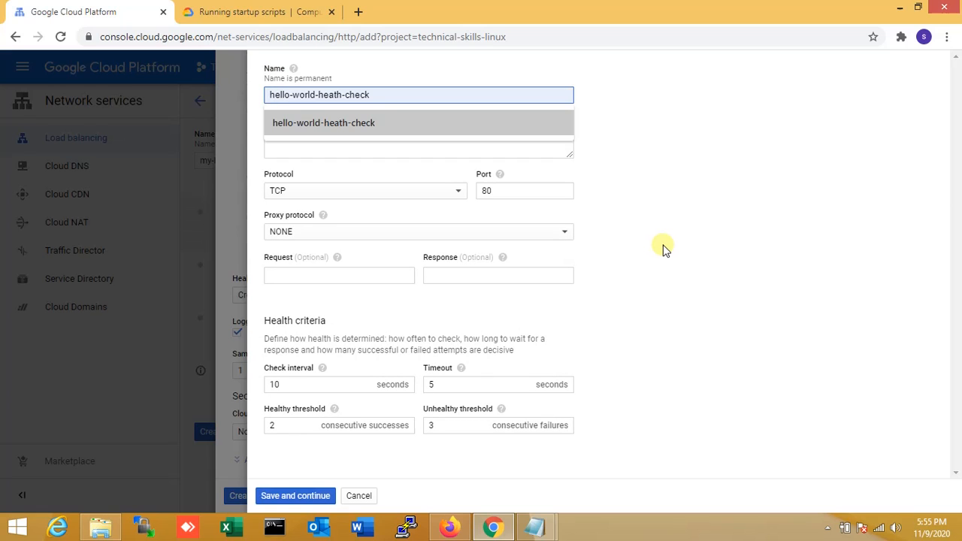
pyautogui.click(765, 224)
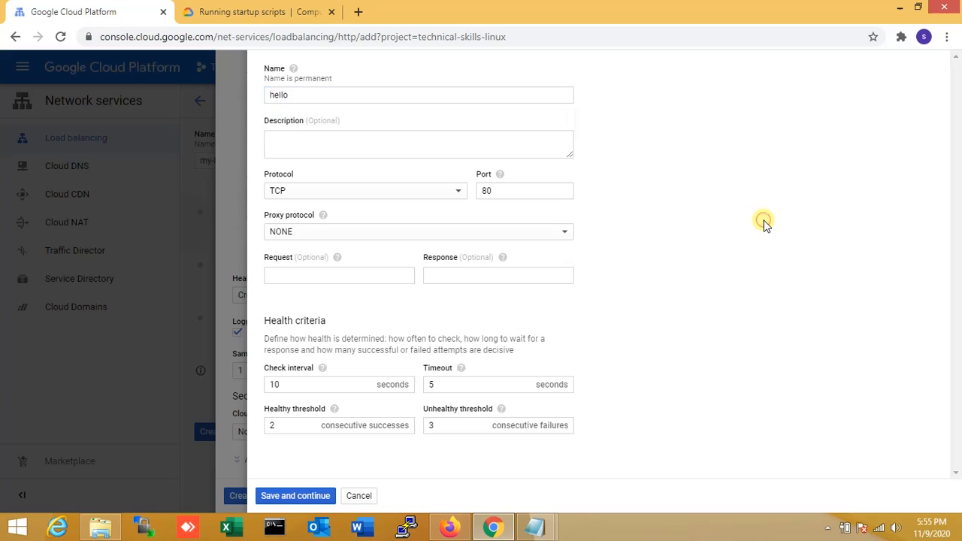
pyautogui.click(433, 92)
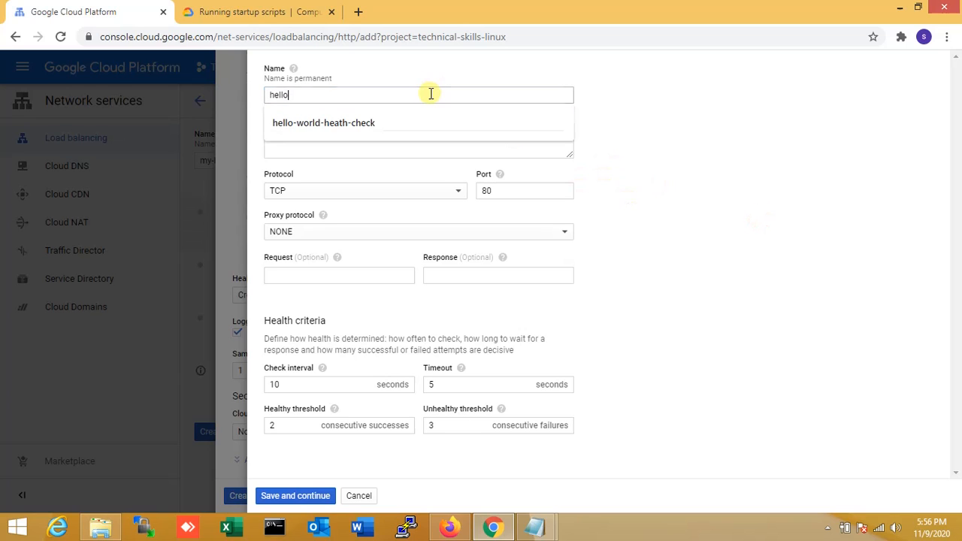
pyautogui.click(367, 121)
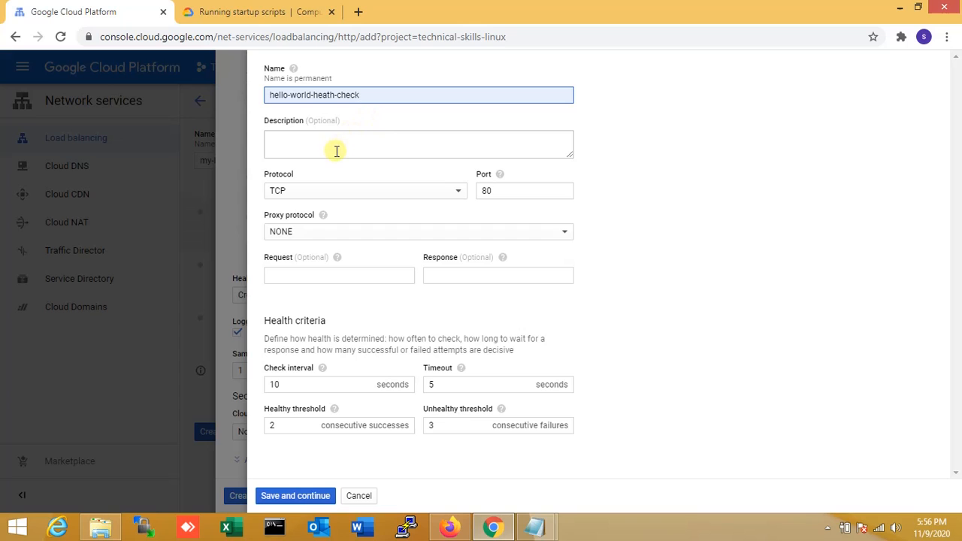
# - Set the health check's protocol to HTTP and its check interval to 5 seconds
pyautogui.click(313, 195)
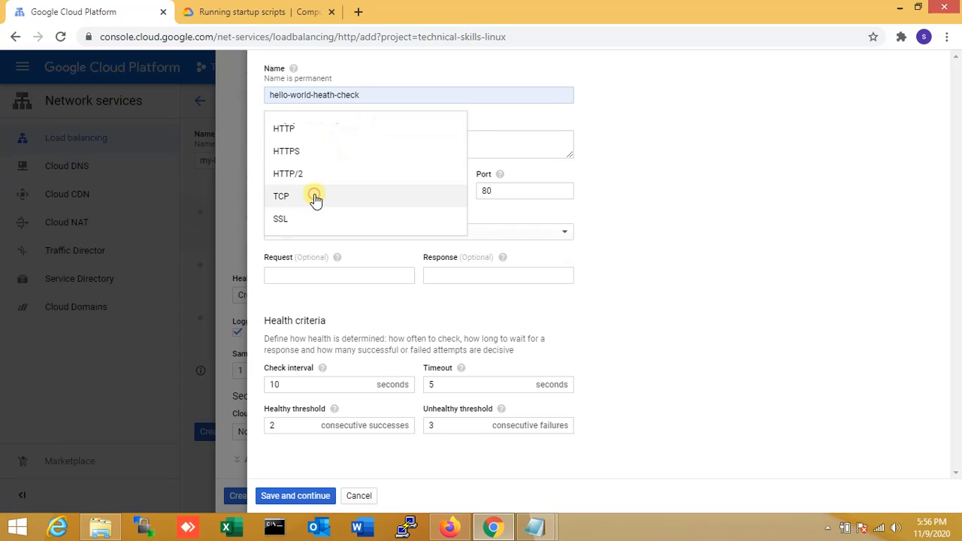
pyautogui.click(313, 134)
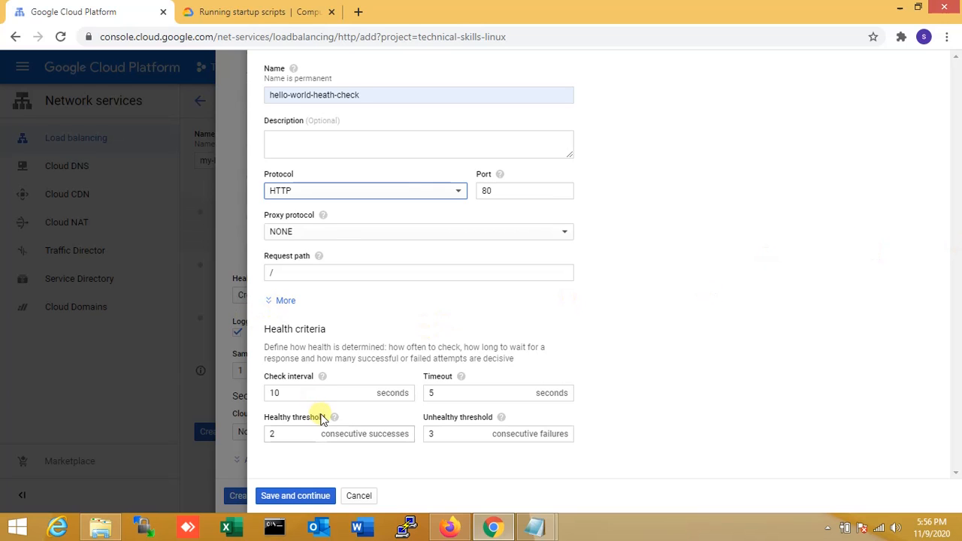
pyautogui.doubleClick(301, 394)
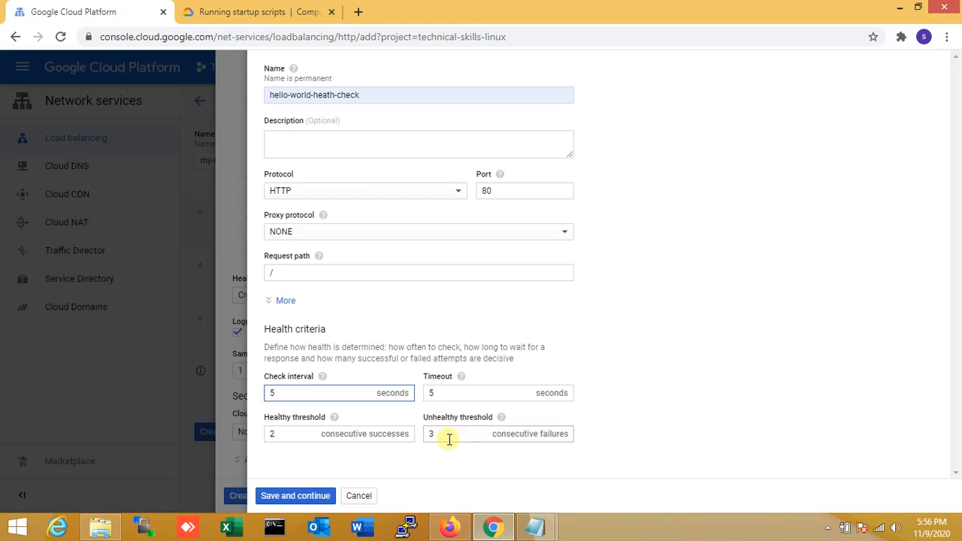
# - Expand the health check's additional options and save the hello-world-heath-check health check for the back-end service
pyautogui.click(282, 300)
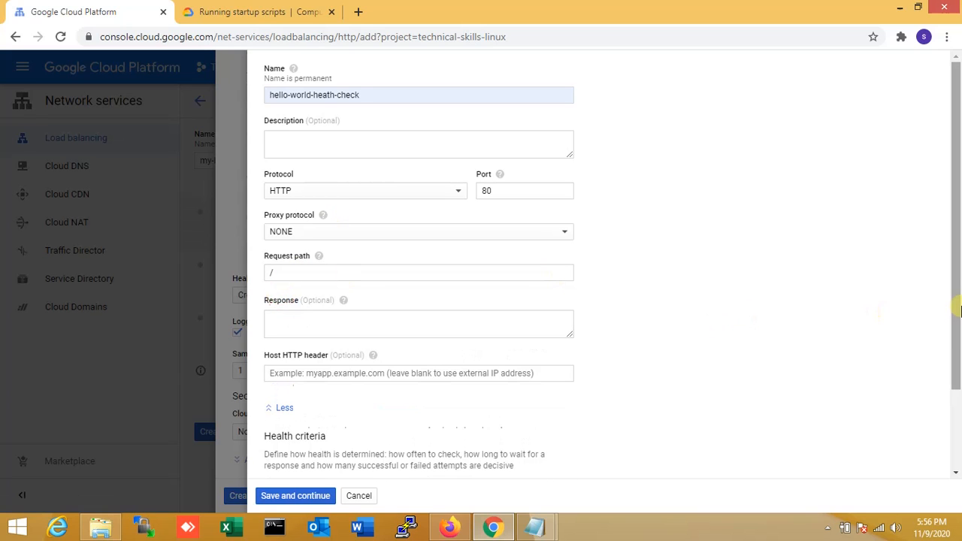
pyautogui.scroll(-2, 591, 348)
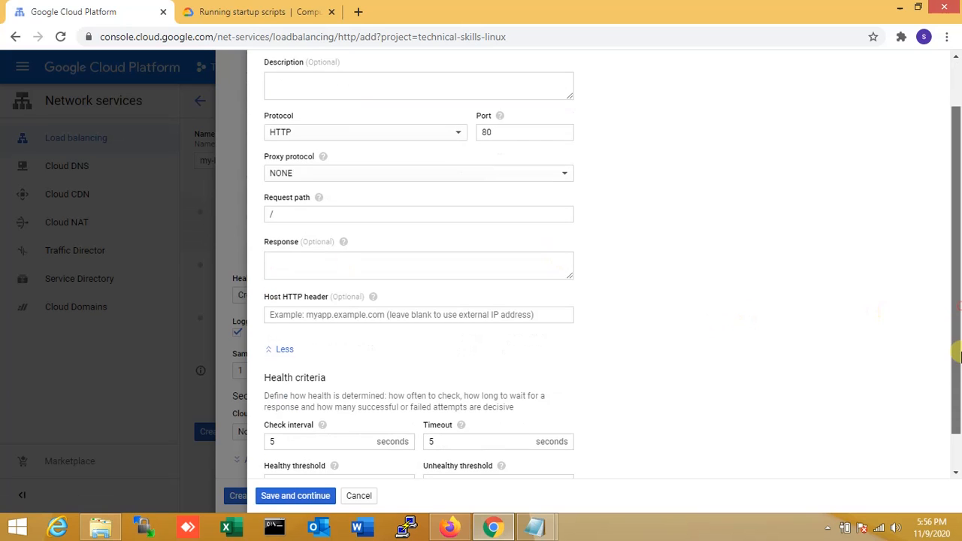
pyautogui.click(304, 497)
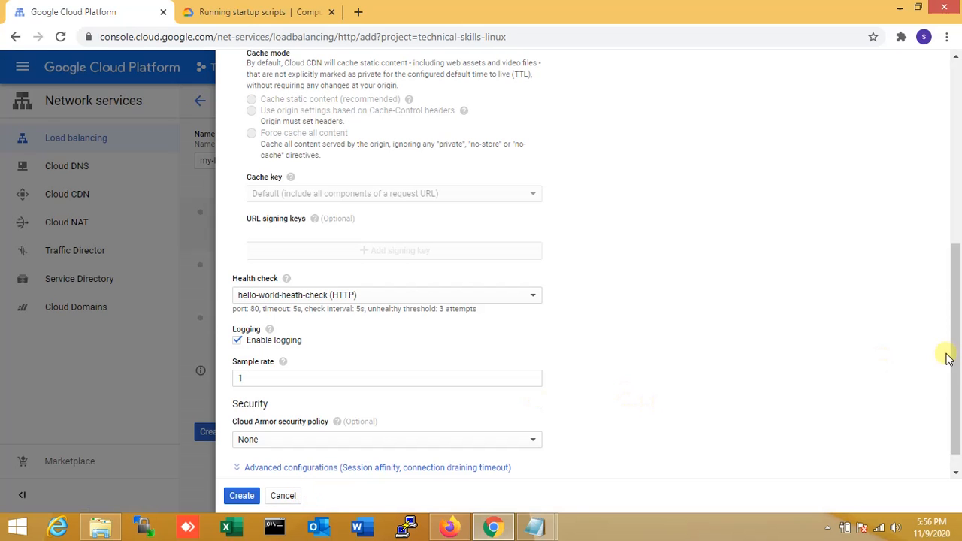
# - Expand the back-end service's advanced configurations and create the service with its existing settings
pyautogui.moveTo(954, 347); pyautogui.dragTo(956, 366)
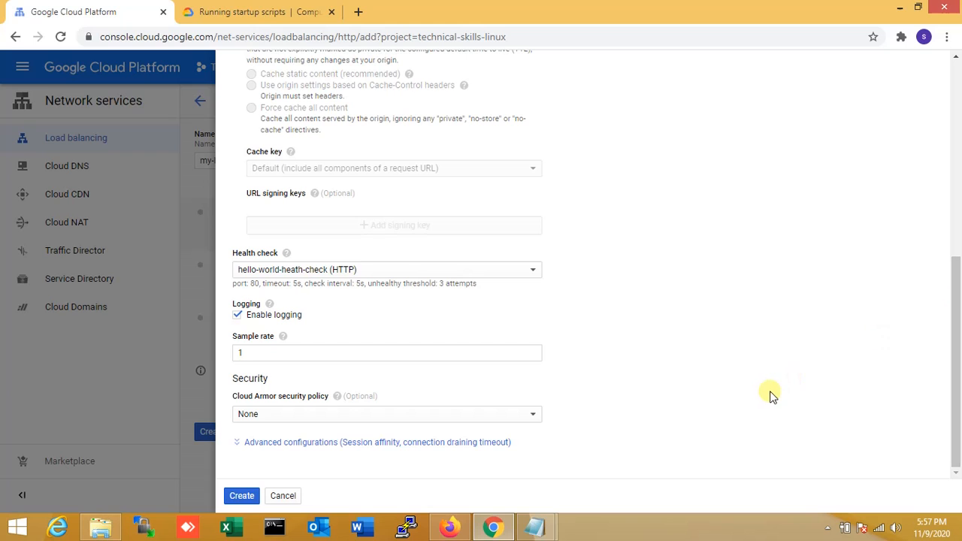
pyautogui.click(240, 443)
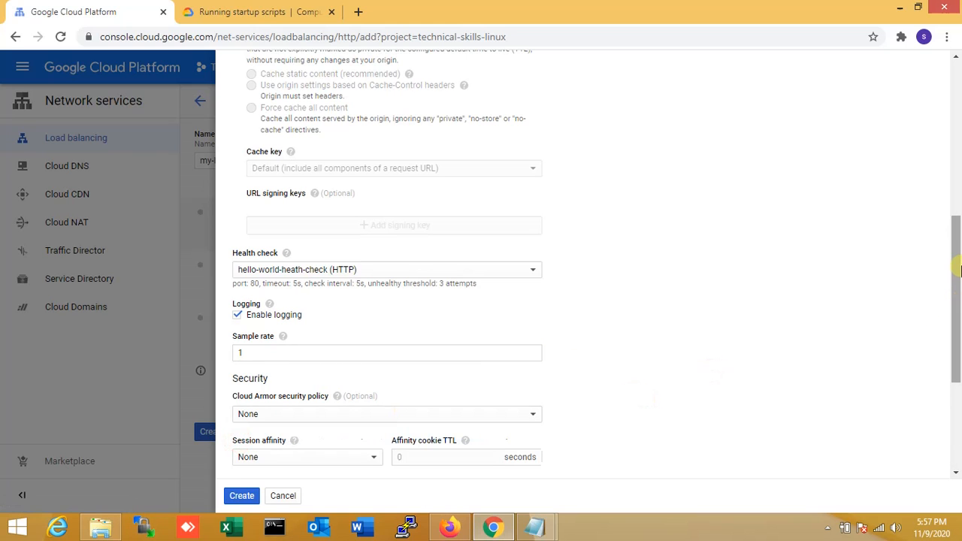
pyautogui.moveTo(956, 265); pyautogui.dragTo(959, 359)
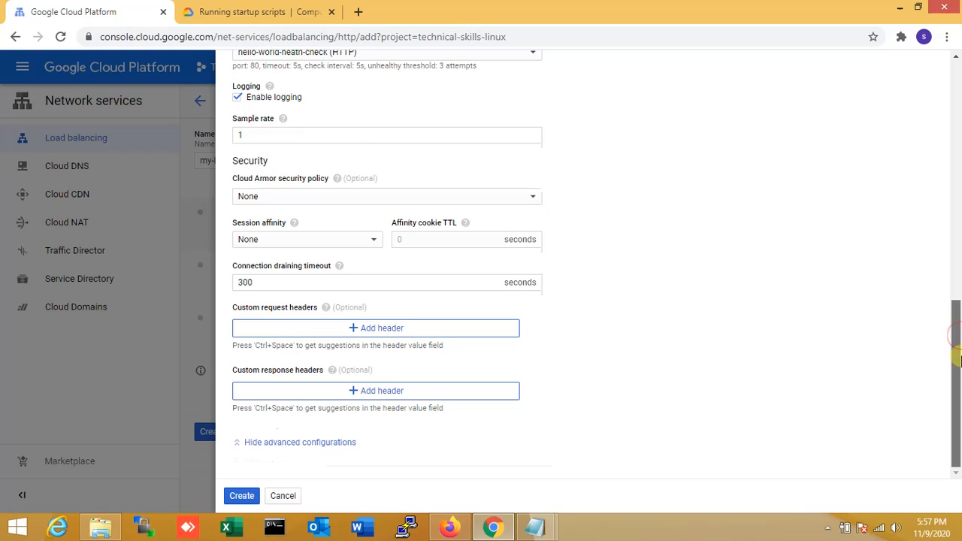
pyautogui.click(242, 497)
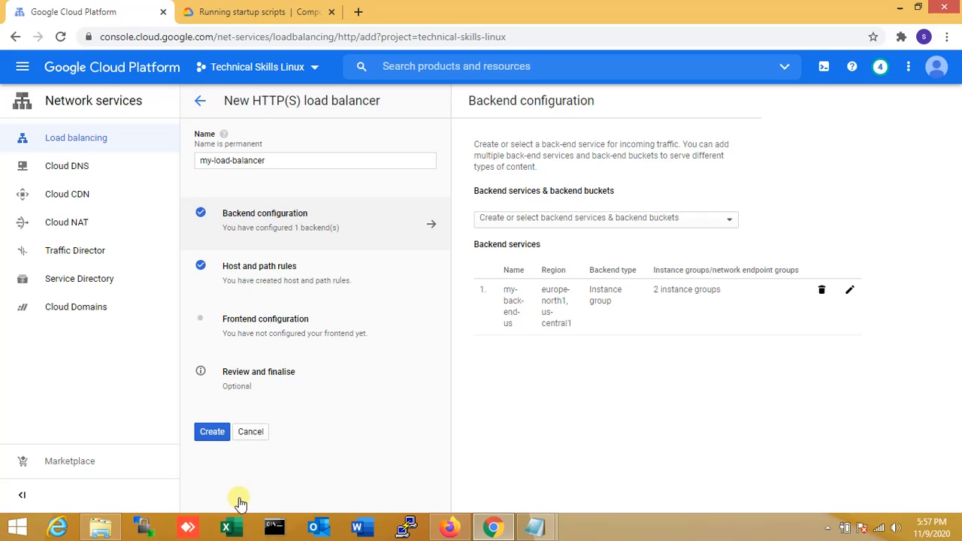
# - Start the load balancer's frontend configuration and name the new frontend my-frontend
pyautogui.click(265, 325)
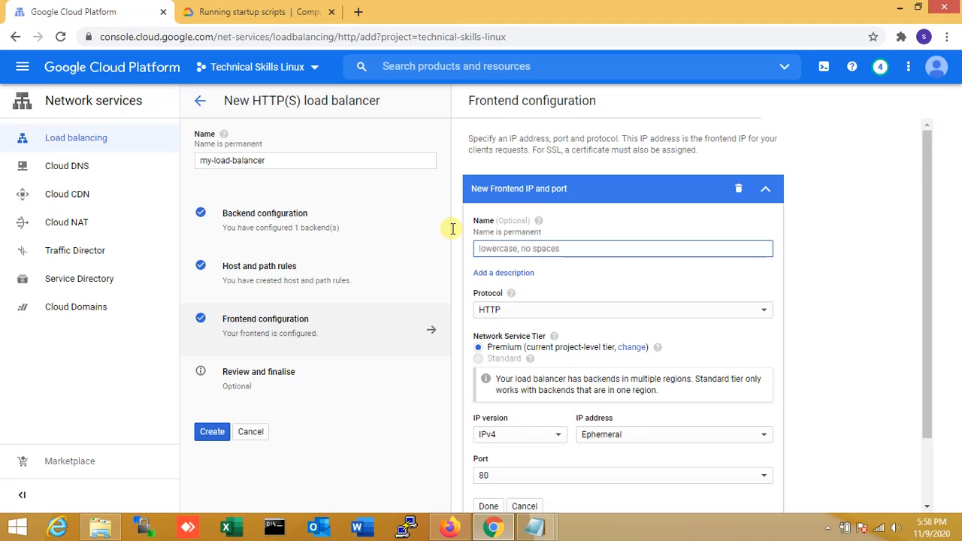
pyautogui.write('he')
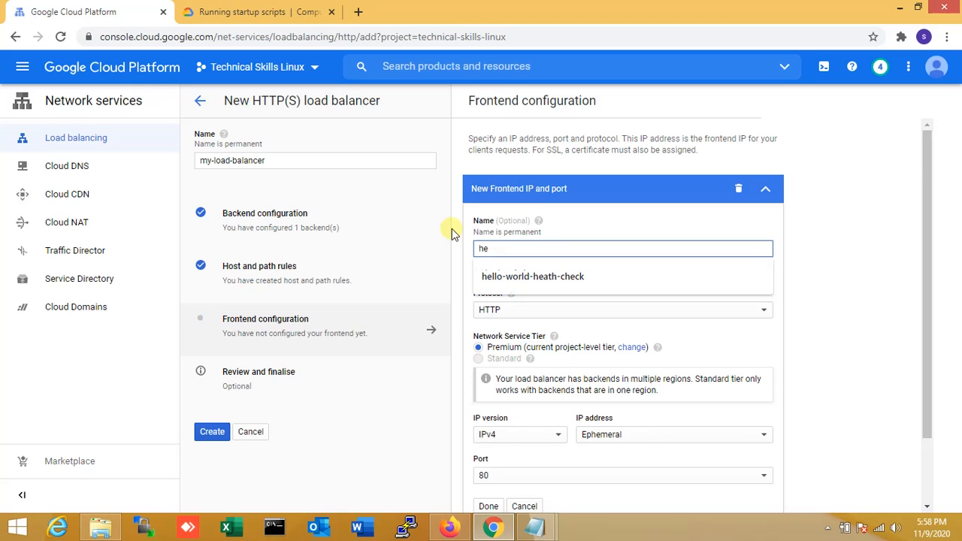
pyautogui.press('Down')
pyautogui.press('BackSpace')
pyautogui.press('BackSpace')
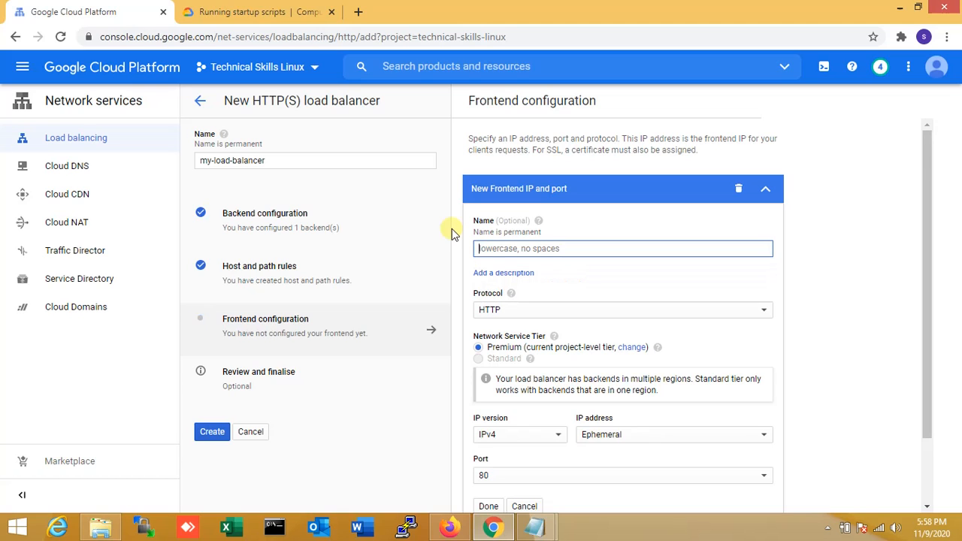
pyautogui.write('h')
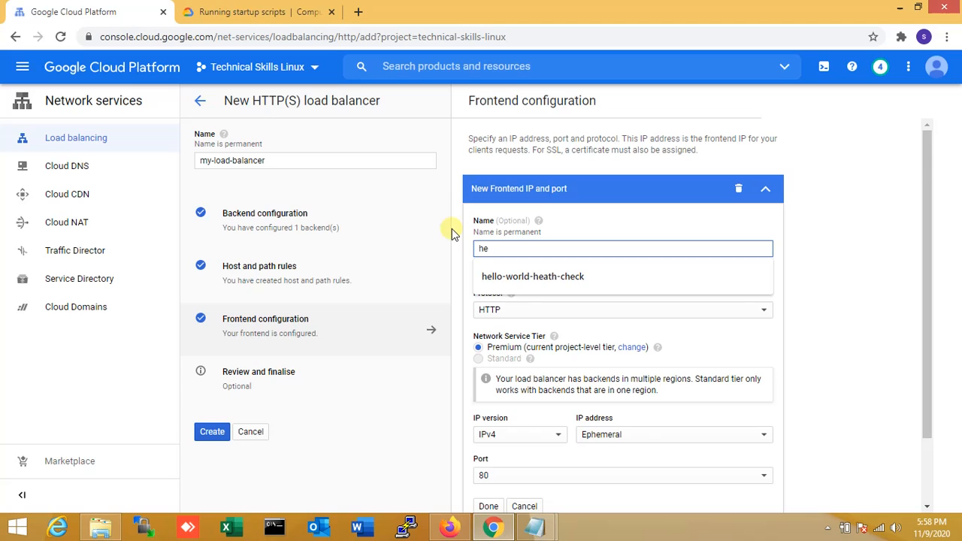
pyautogui.write('my')
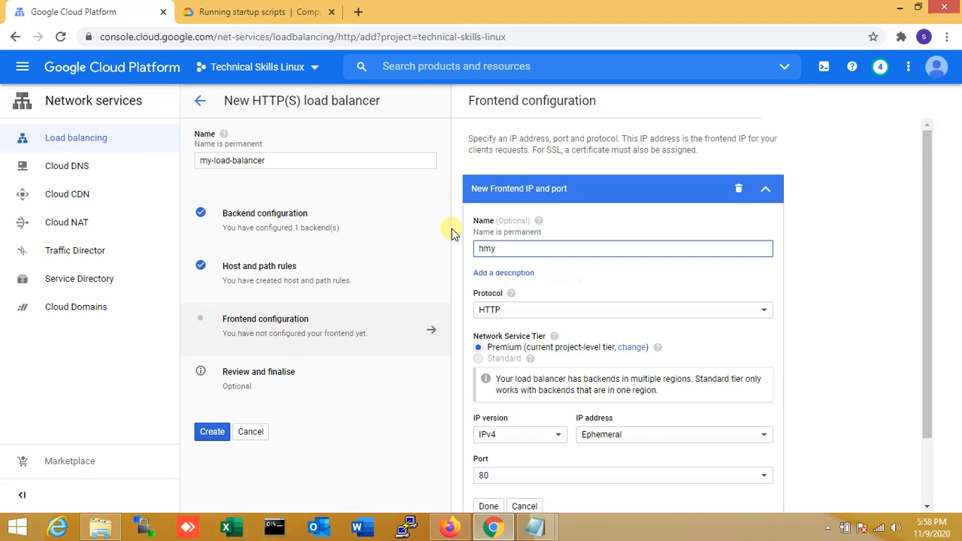
pyautogui.press('BackSpace')
pyautogui.press('BackSpace')
pyautogui.press('BackSpace')
pyautogui.write('my')
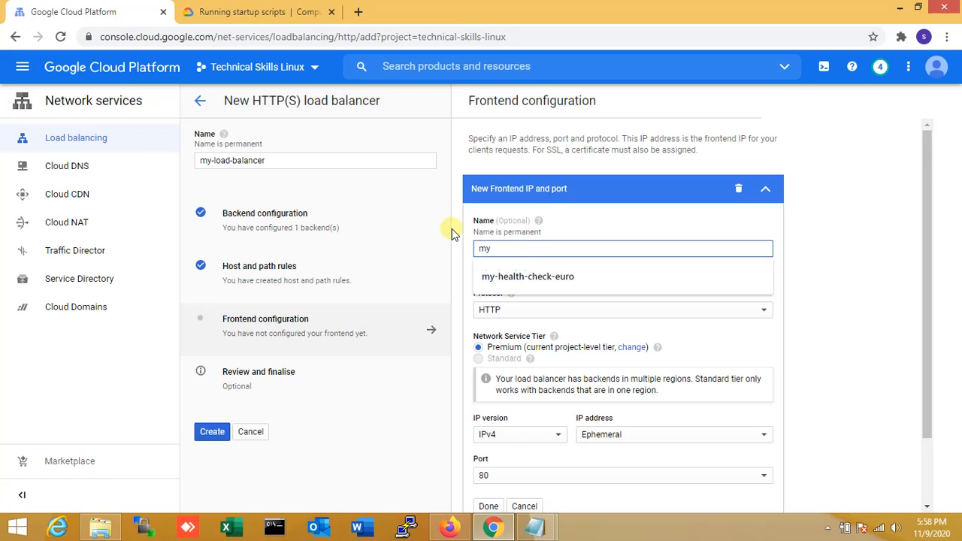
pyautogui.write('-f')
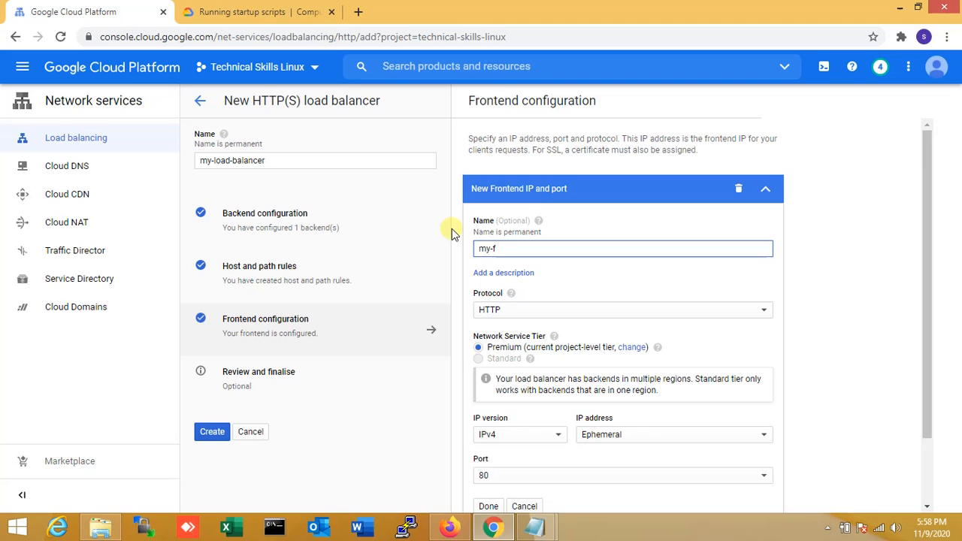
pyautogui.write('rontend-')
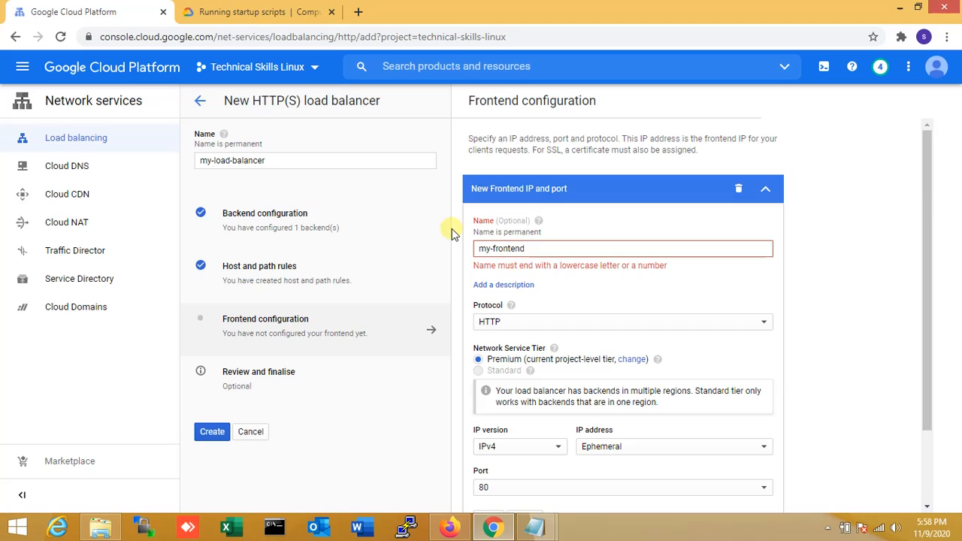
# - Set the frontend's protocol to HTTP and its IP address to the reserved my-ip-for-autoscaling, and finish the frontend
pyautogui.click(543, 311)
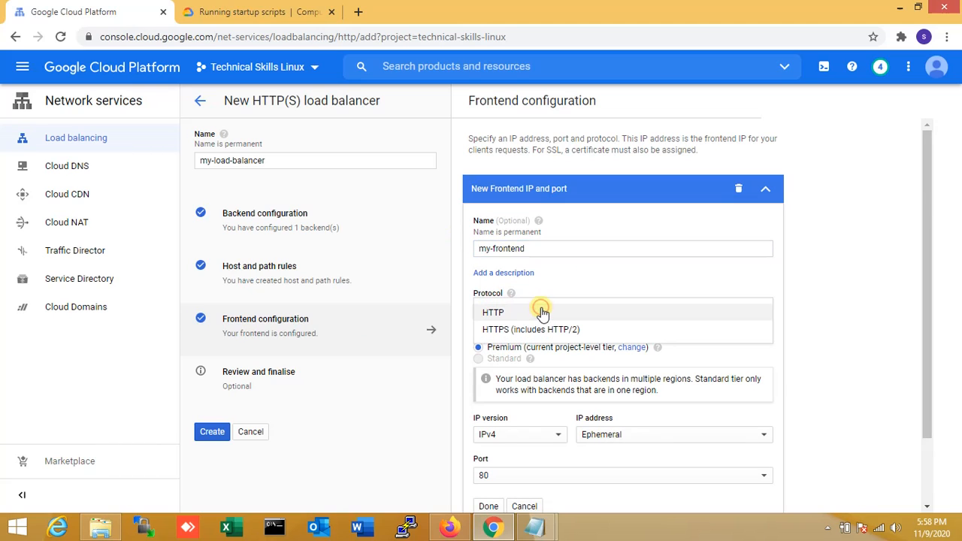
pyautogui.click(542, 312)
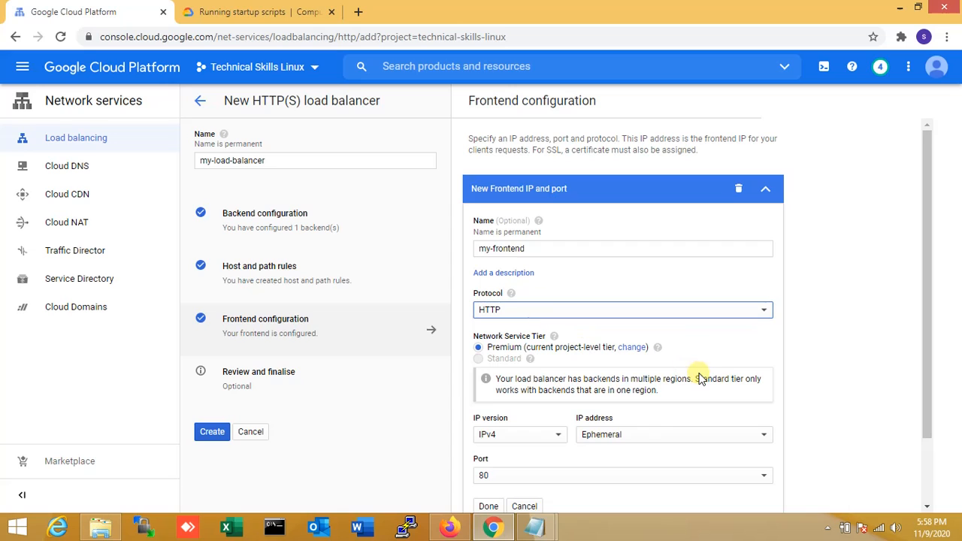
pyautogui.moveTo(958, 264); pyautogui.dragTo(959, 299)
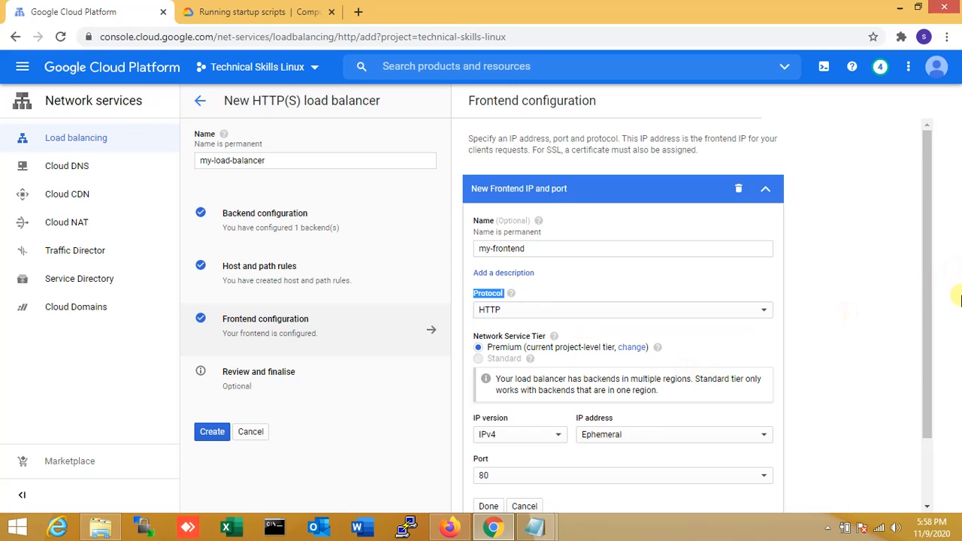
pyautogui.click(842, 227)
pyautogui.moveTo(924, 210); pyautogui.dragTo(925, 268)
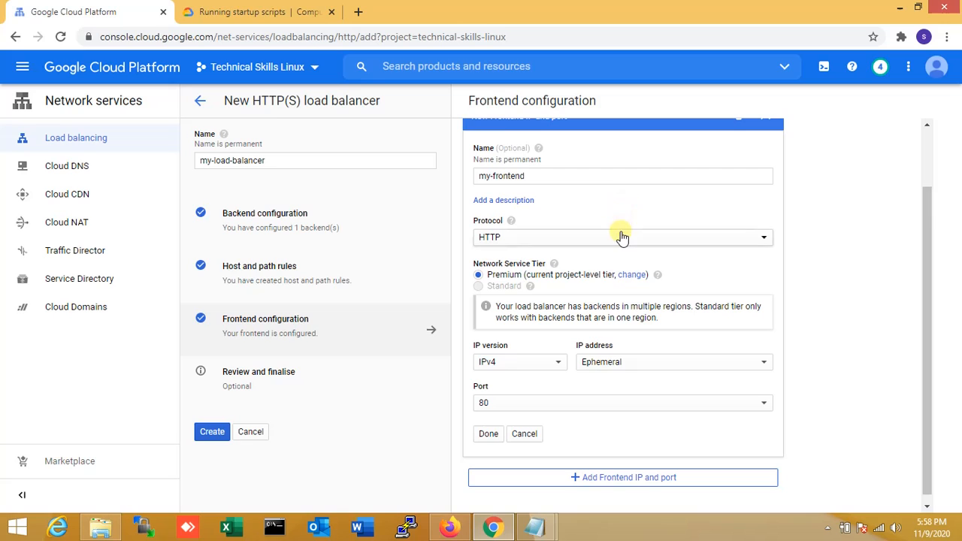
pyautogui.moveTo(926, 288); pyautogui.dragTo(919, 270)
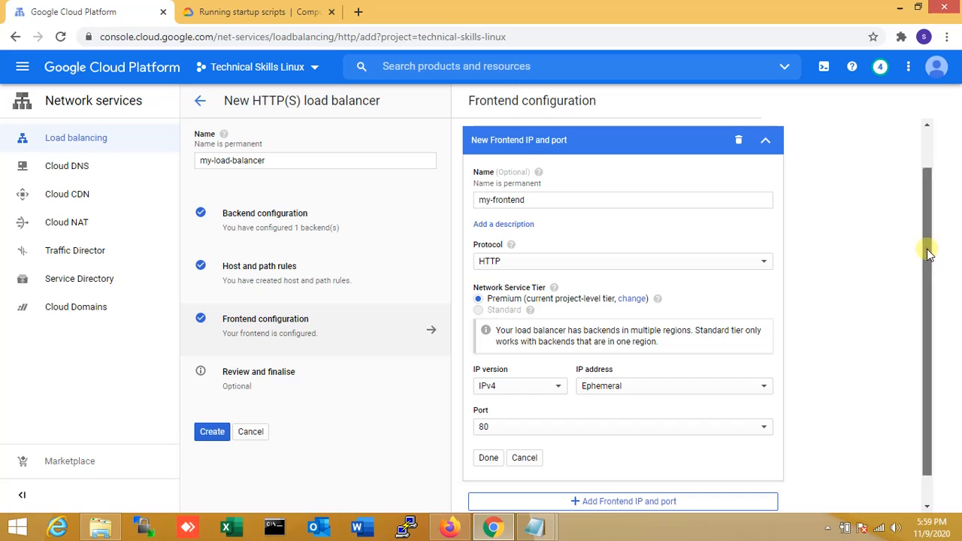
pyautogui.moveTo(929, 254); pyautogui.dragTo(923, 273)
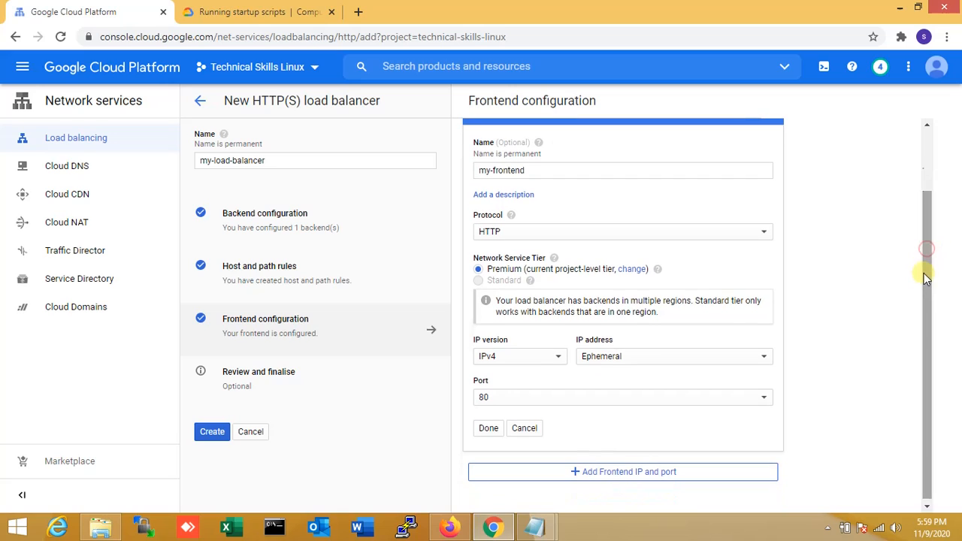
pyautogui.click(653, 362)
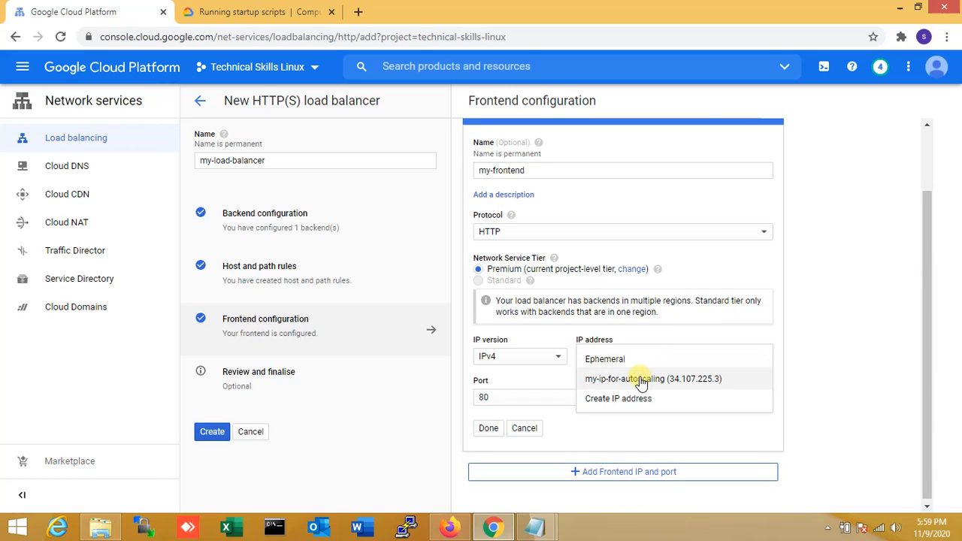
pyautogui.click(641, 380)
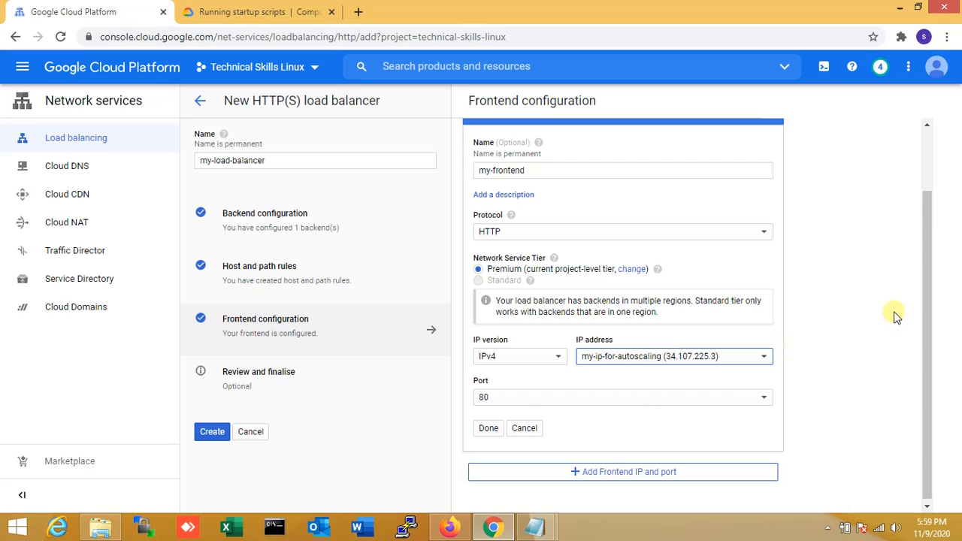
pyautogui.scroll(-1, 922, 289)
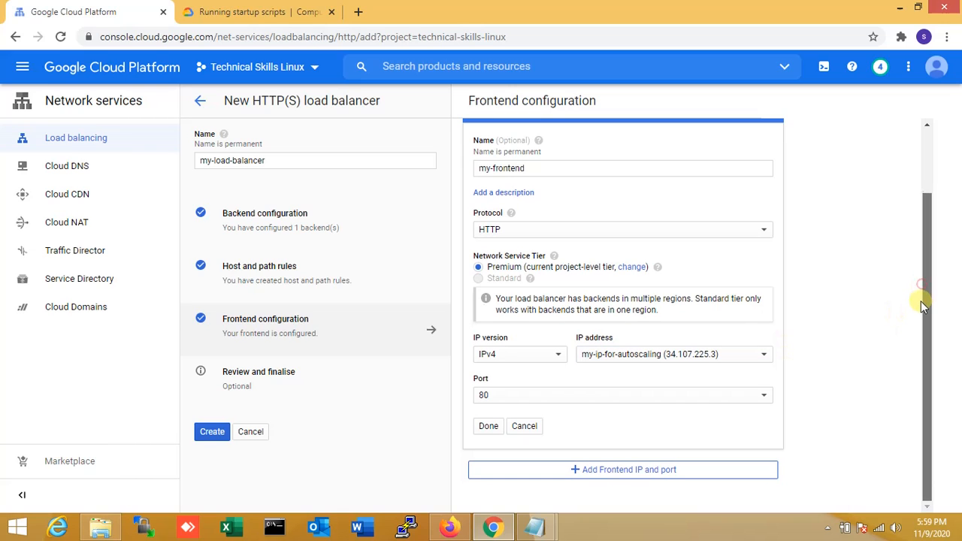
pyautogui.click(486, 431)
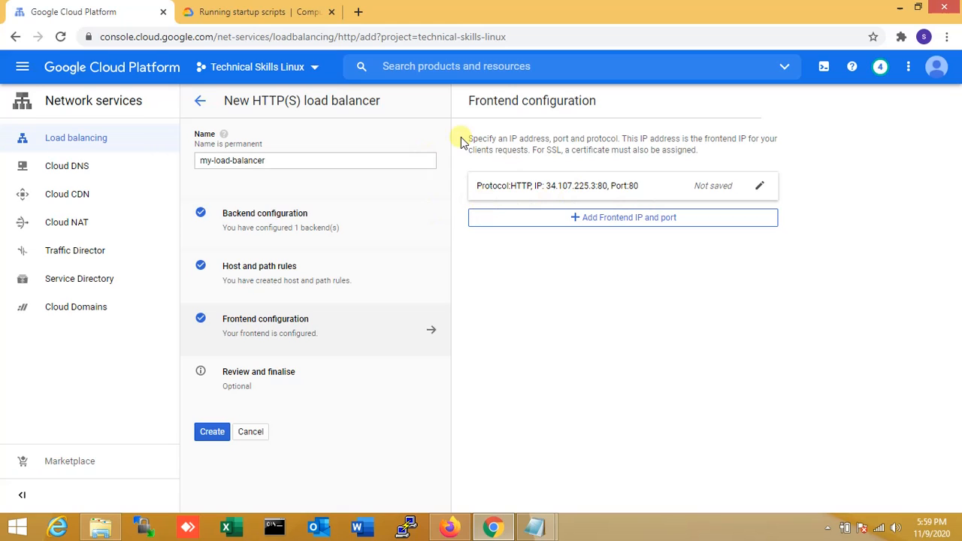
# - Review the load balancer's backend, host rule and frontend settings and create my-load-balancer
pyautogui.click(257, 382)
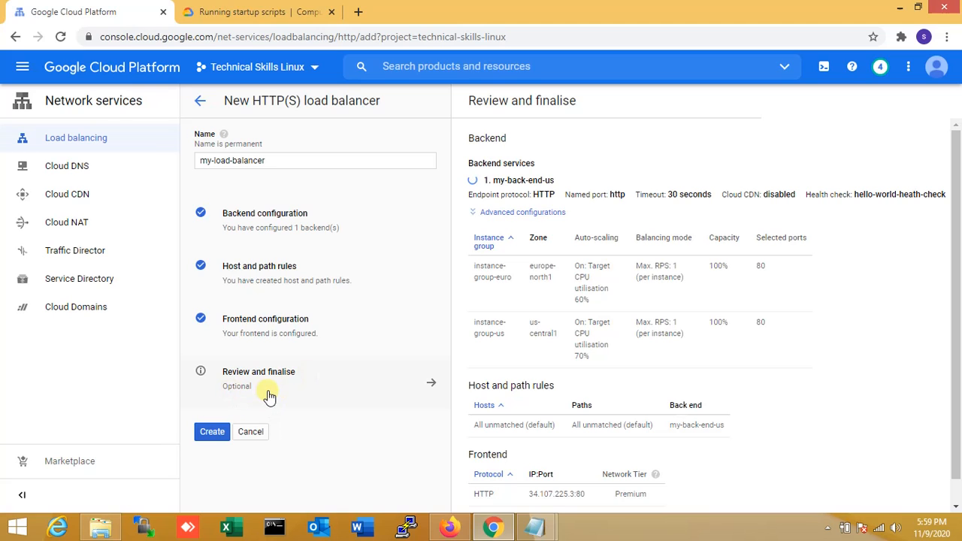
pyautogui.click(215, 435)
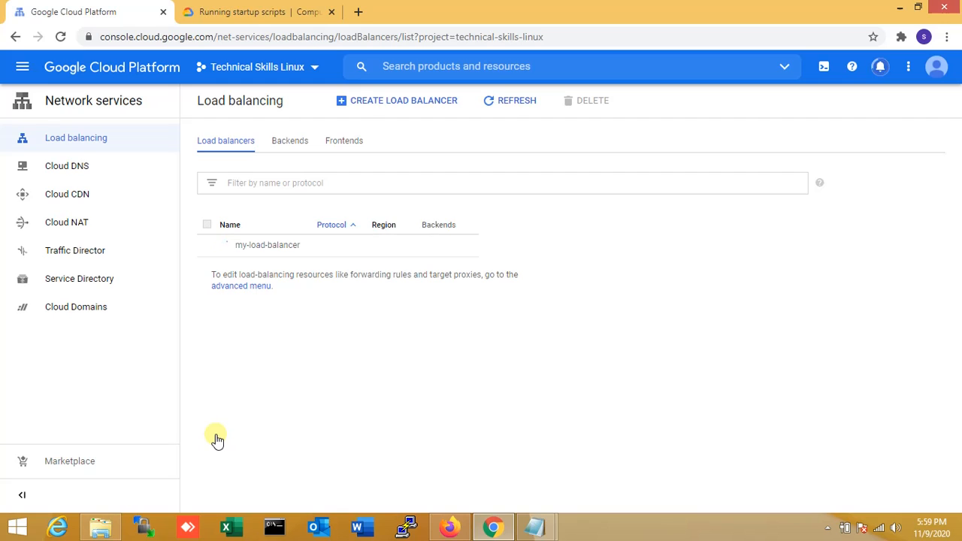
pyautogui.click(219, 217)
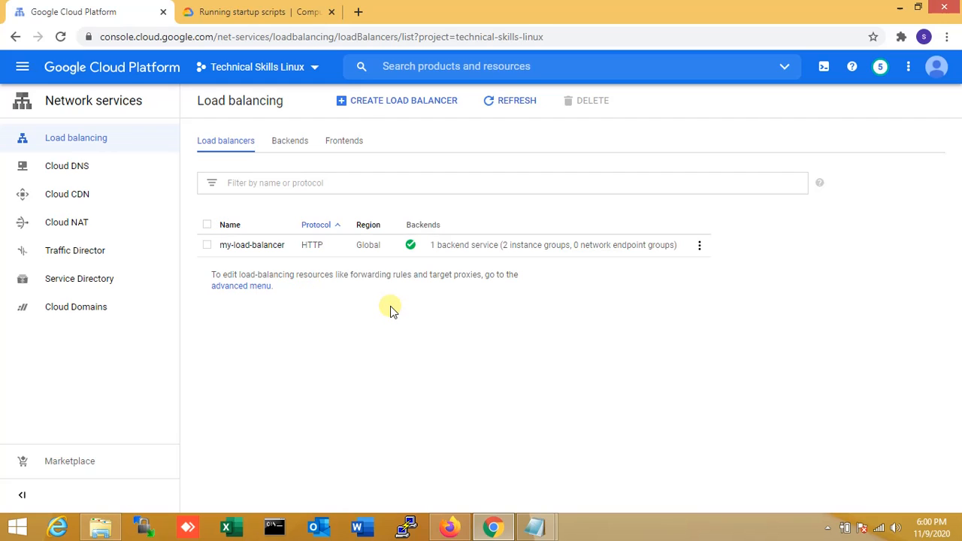
# - Open the list of Compute Engine VM instances
pyautogui.click(24, 73)
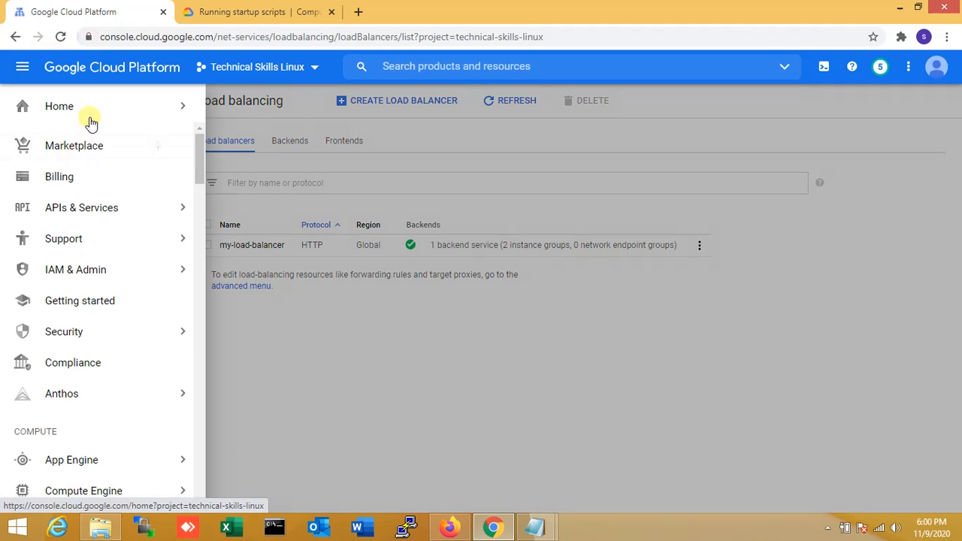
pyautogui.moveTo(126, 492)
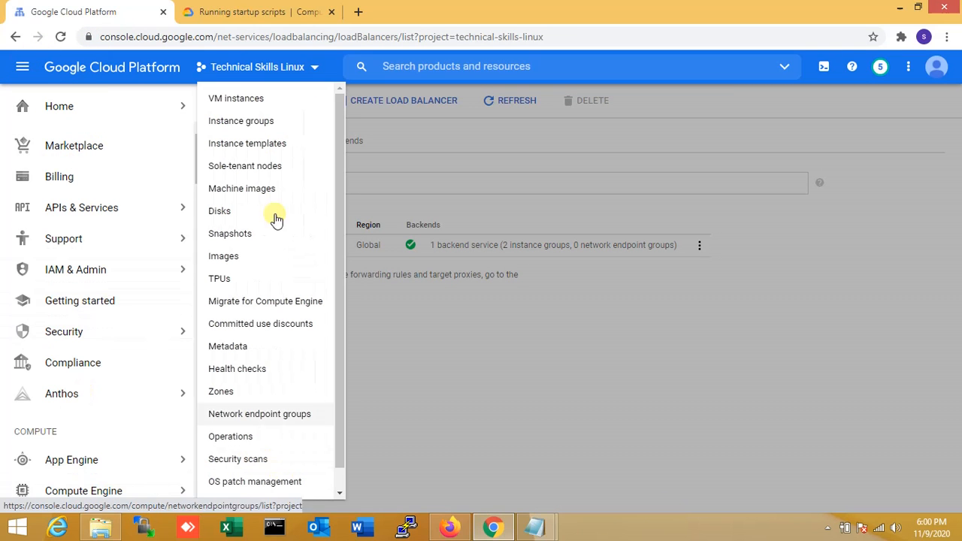
pyautogui.click(251, 98)
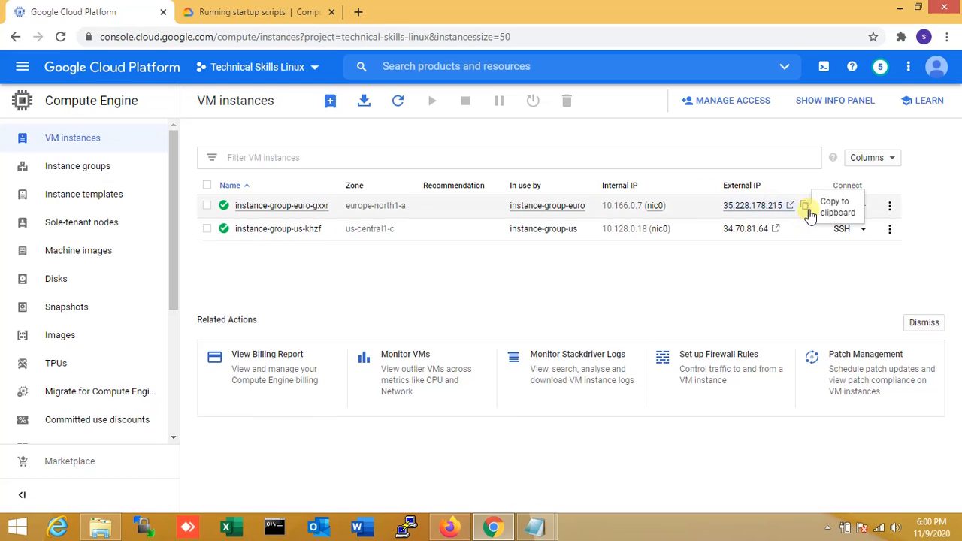
# - Load the European instance's external IP in a new browser tab to check its web page, and return to the VM instances
pyautogui.click(808, 212)
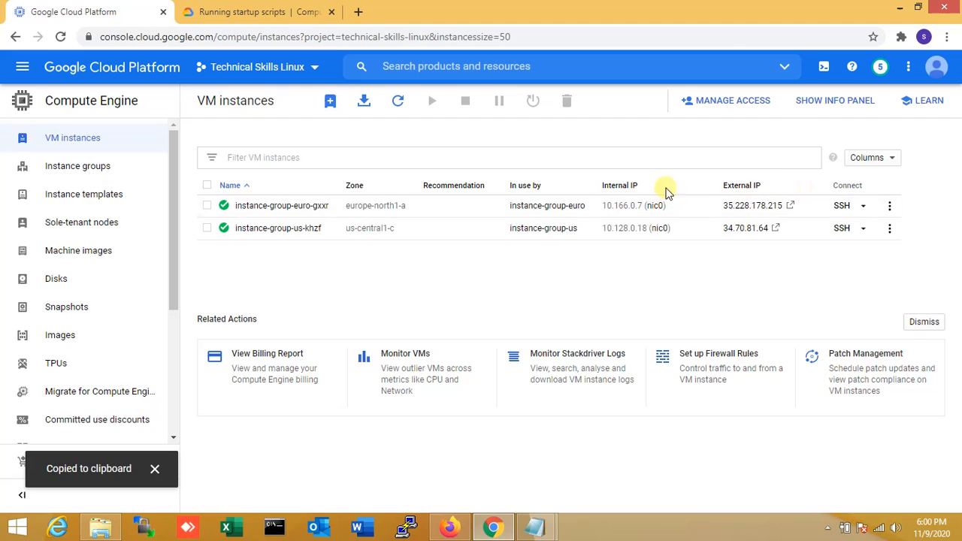
pyautogui.click(357, 7)
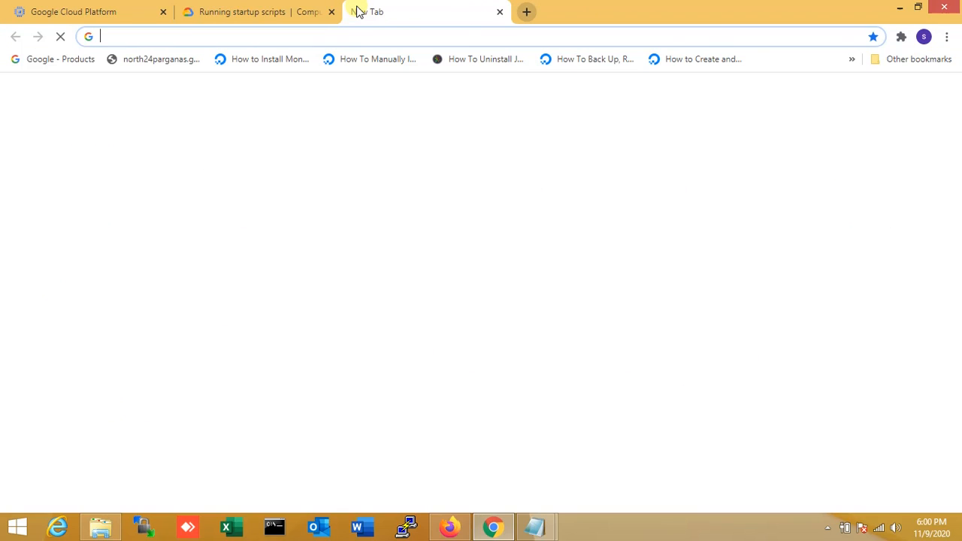
pyautogui.hotkey('ctrl', 'v')
pyautogui.press('Return')
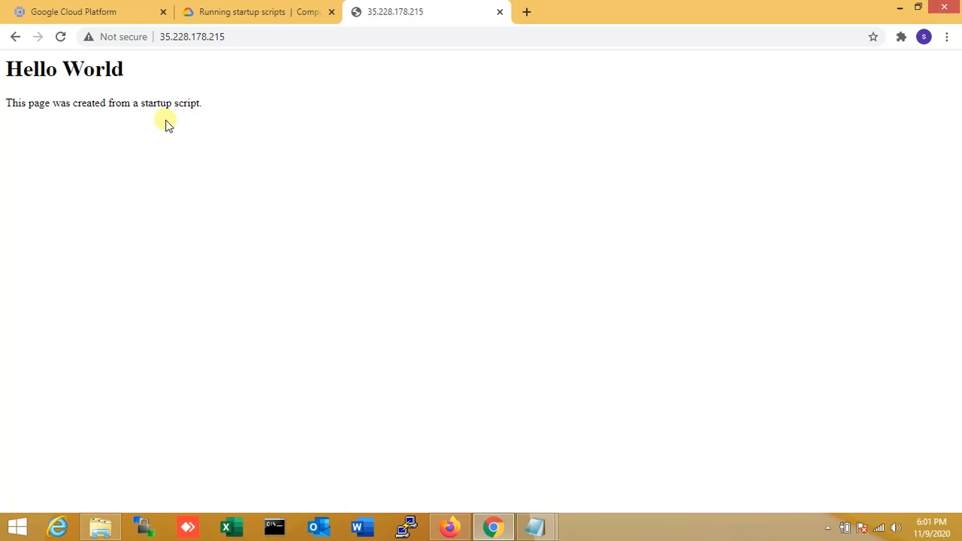
pyautogui.click(80, 18)
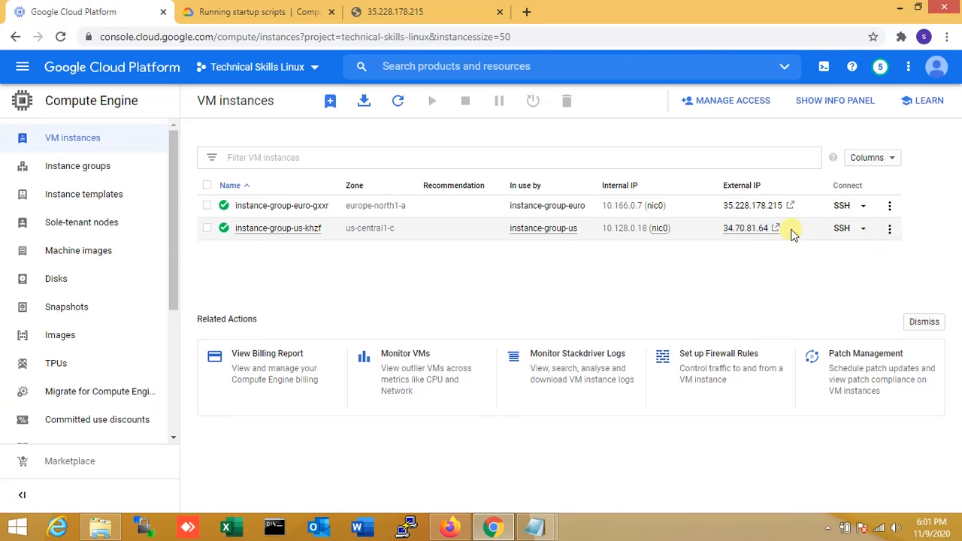
# - Load the US instance's external IP in a new browser tab, compare it with the European instance's page, and return to the VM instances
pyautogui.click(788, 229)
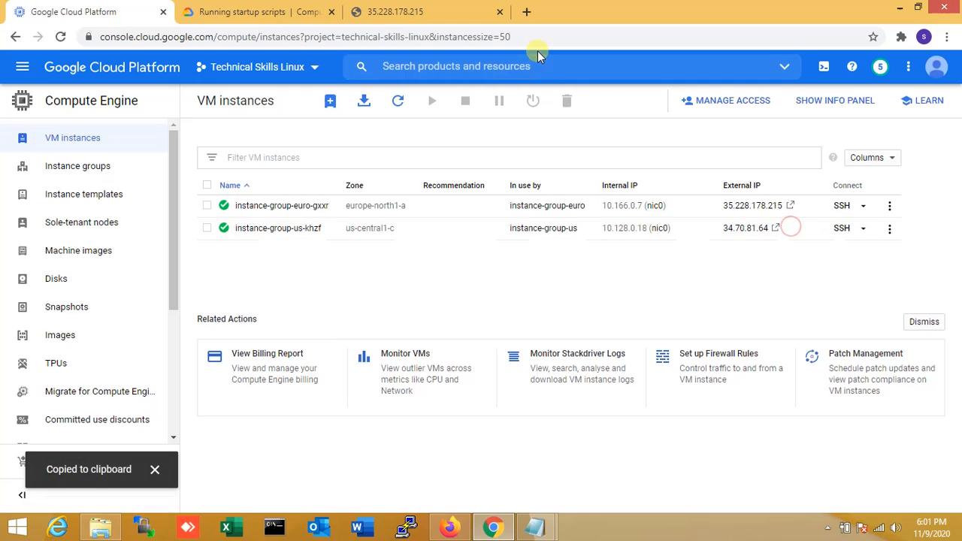
pyautogui.click(528, 10)
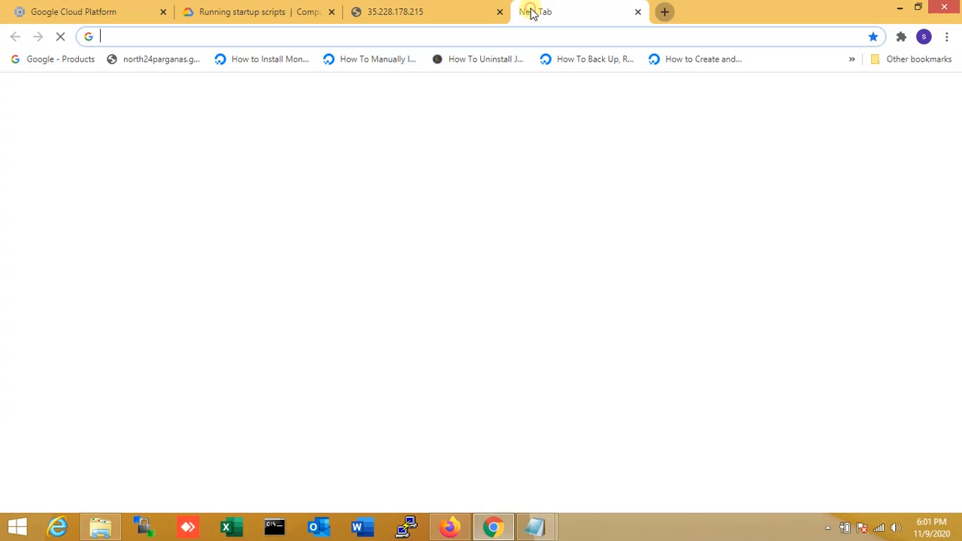
pyautogui.hotkey('ctrl', 'v')
pyautogui.press('Return')
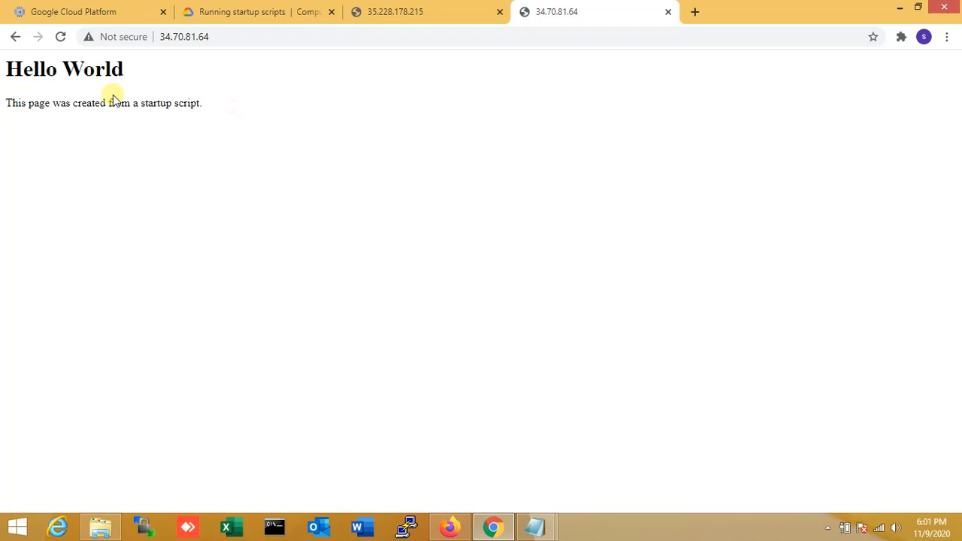
pyautogui.click(443, 9)
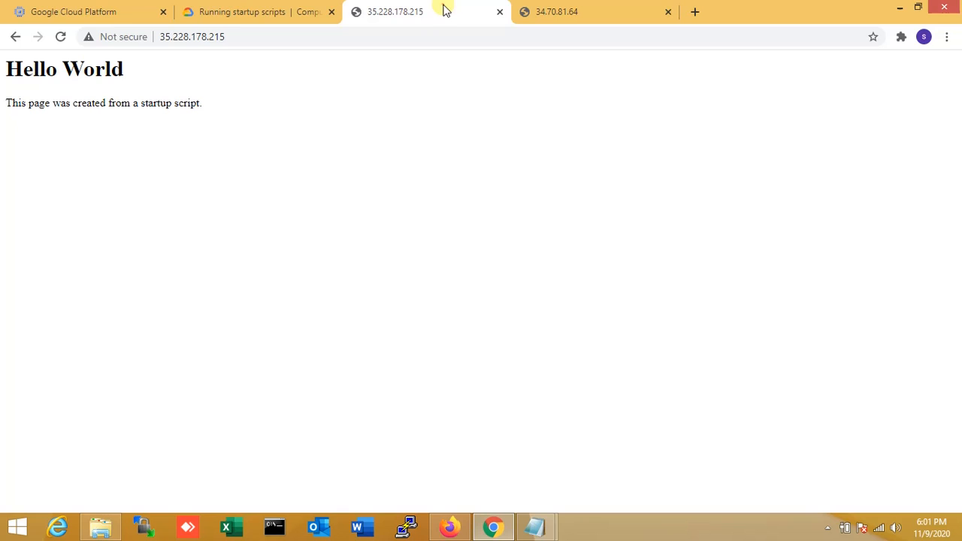
pyautogui.click(109, 15)
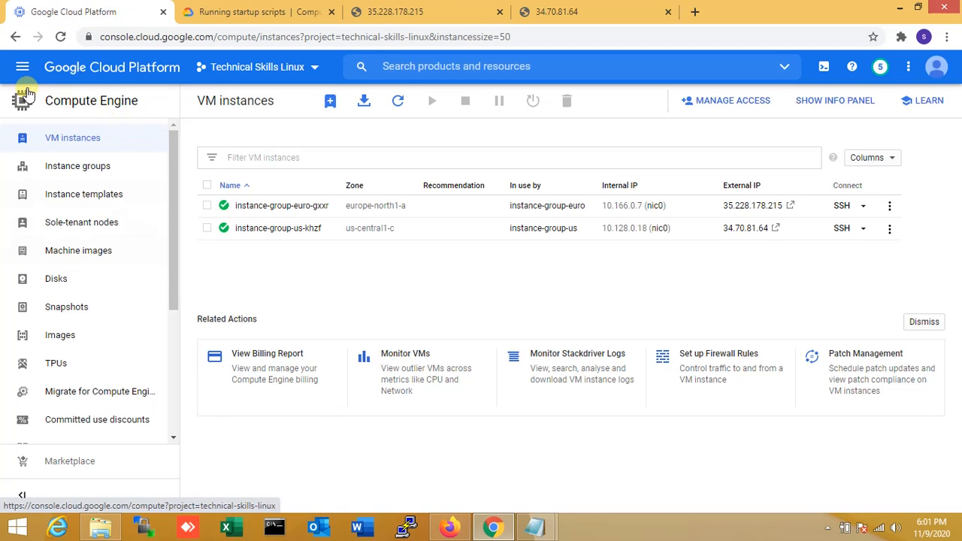
# - Open the details of my-load-balancer from the Network services load balancing list
pyautogui.click(26, 73)
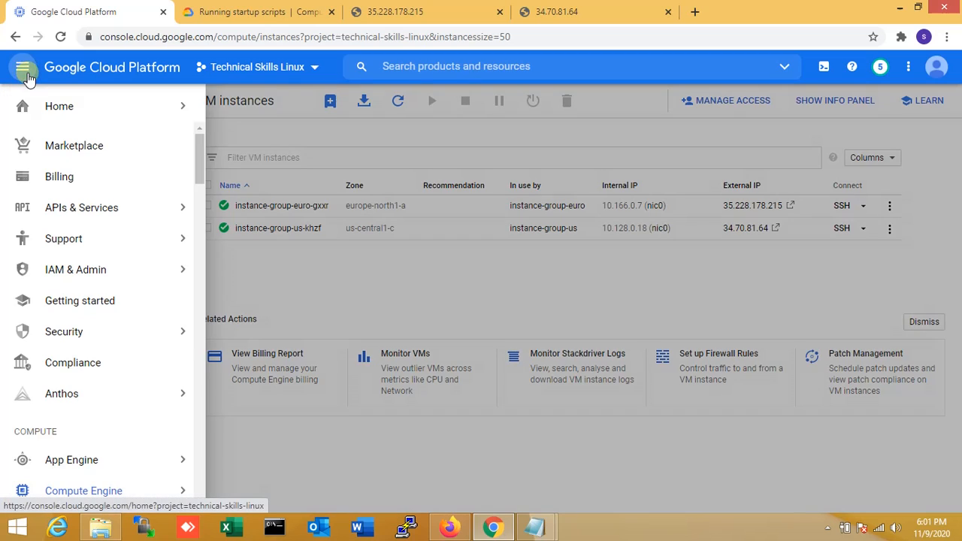
pyautogui.moveTo(105, 212)
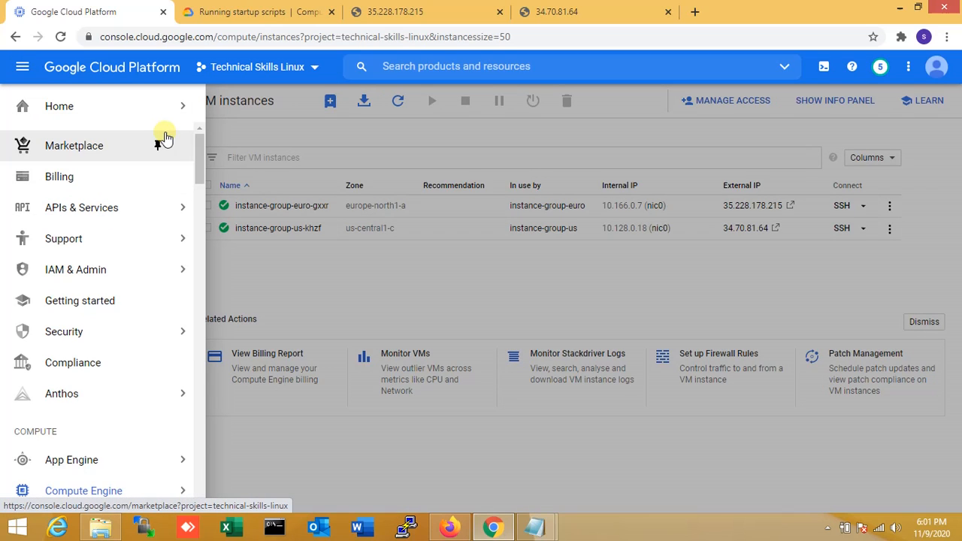
pyautogui.moveTo(198, 144); pyautogui.dragTo(195, 233)
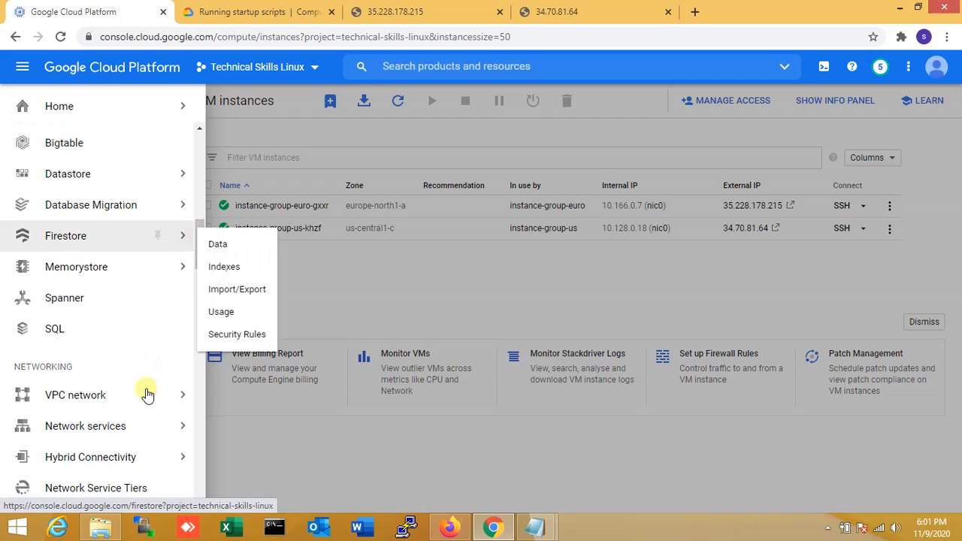
pyautogui.moveTo(148, 394)
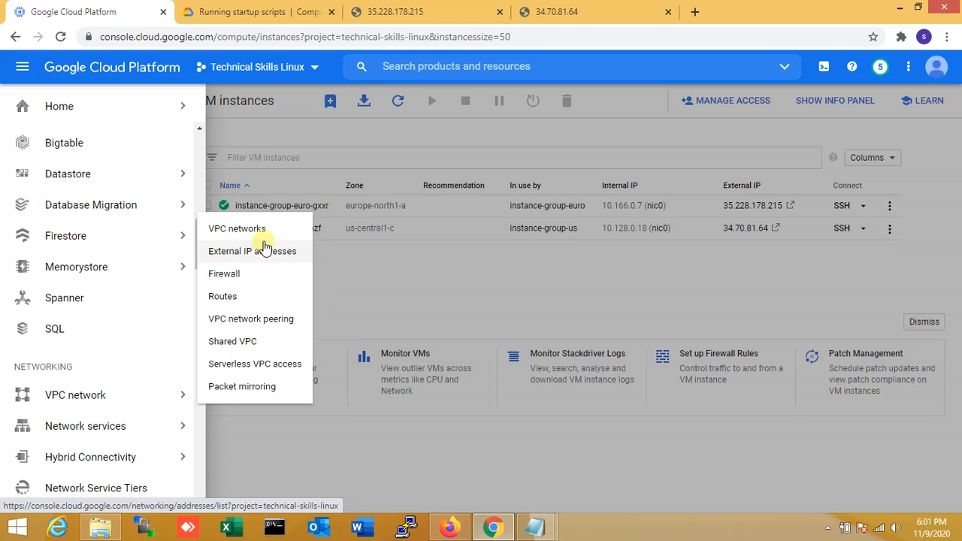
pyautogui.moveTo(75, 427)
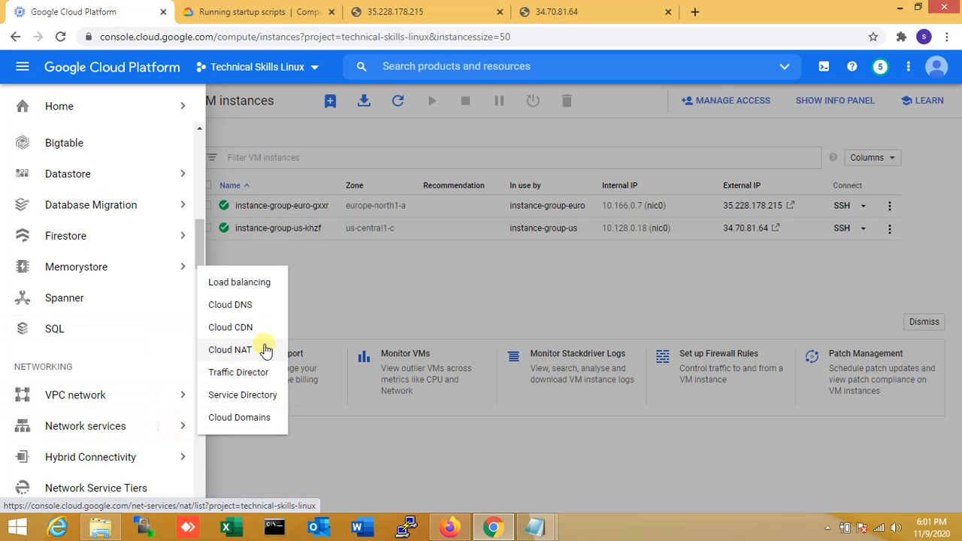
pyautogui.click(268, 285)
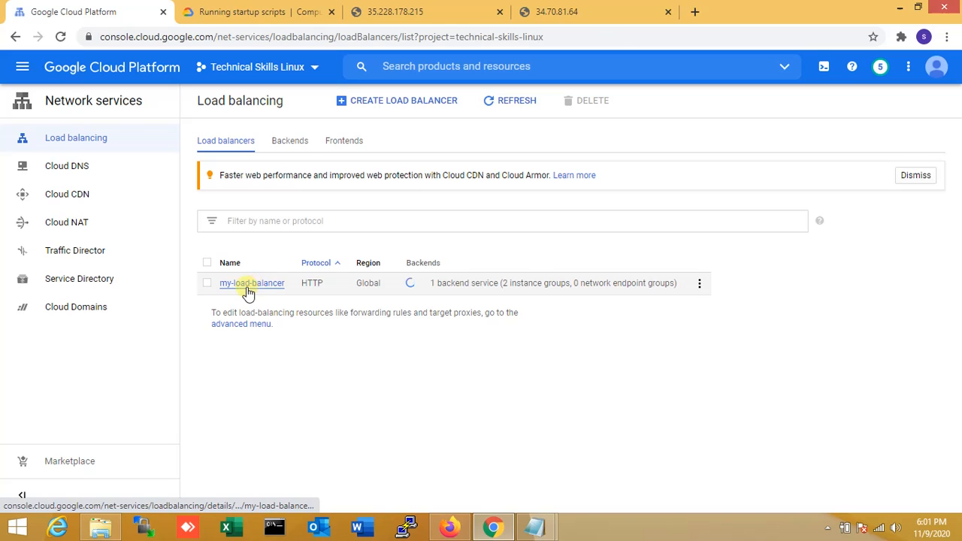
pyautogui.click(248, 287)
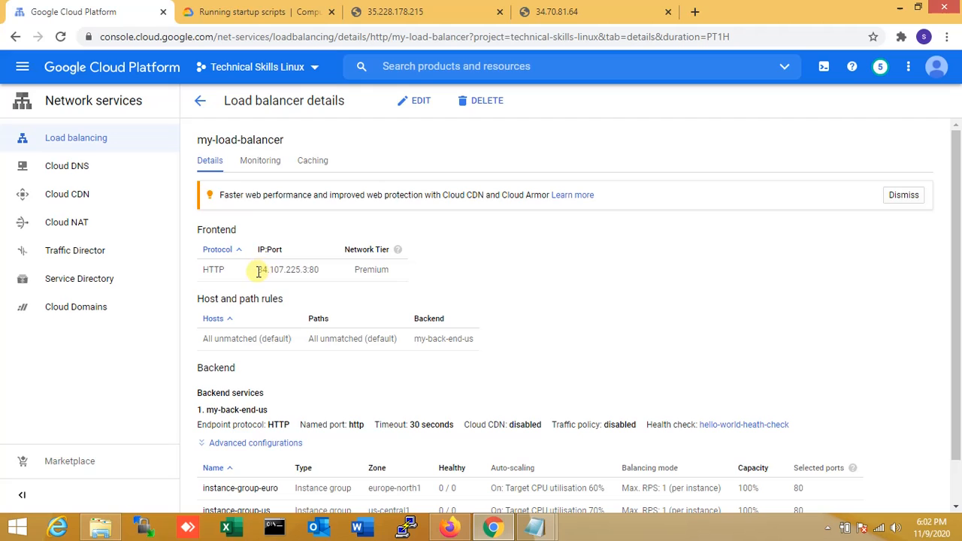
# - Load the load balancer's frontend address 34.107.225.3:80 in a new browser tab and reload the page to test it
pyautogui.moveTo(258, 271); pyautogui.dragTo(316, 270)
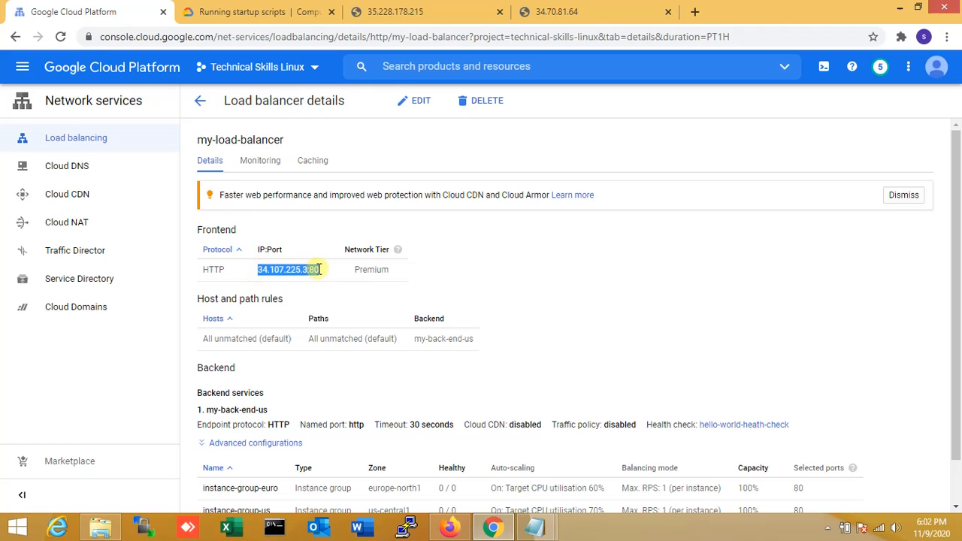
pyautogui.click(695, 12)
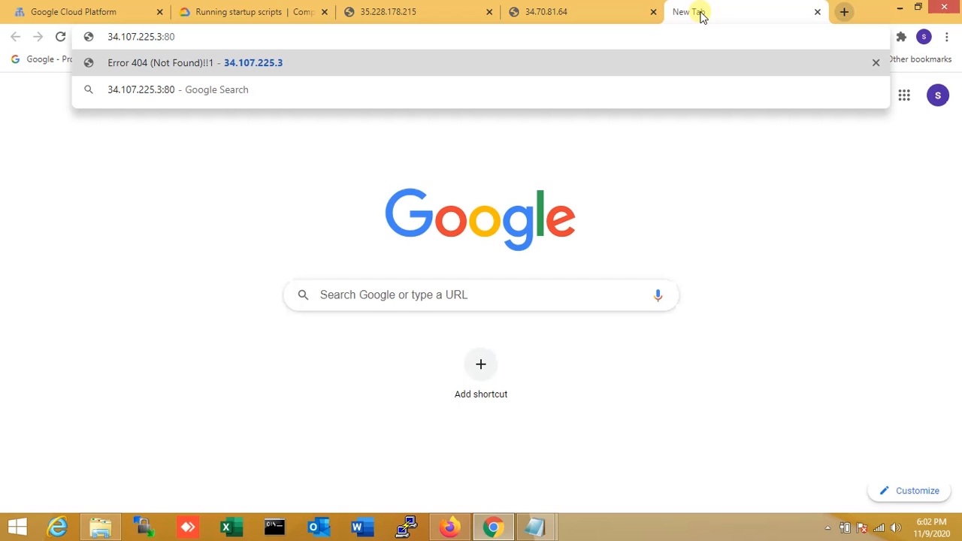
pyautogui.press('Return')
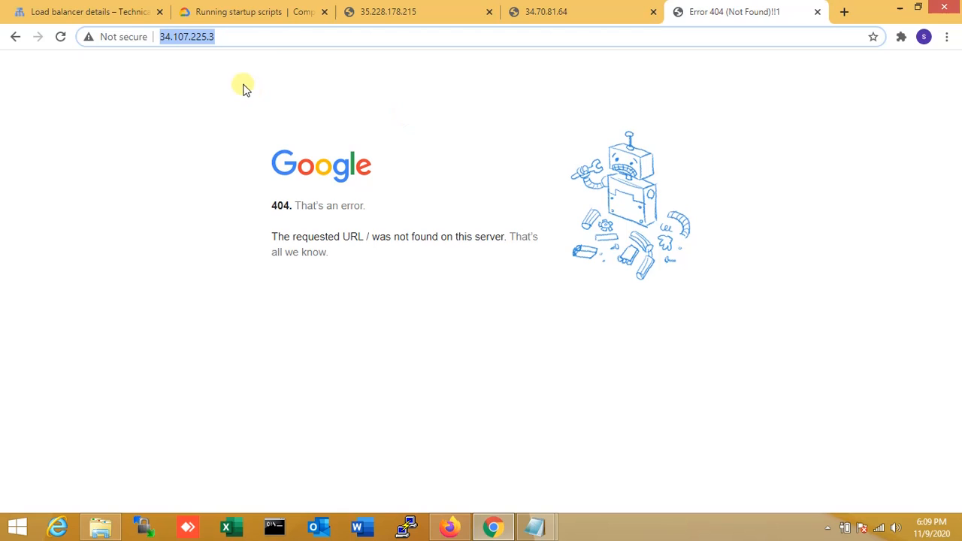
pyautogui.click(252, 41)
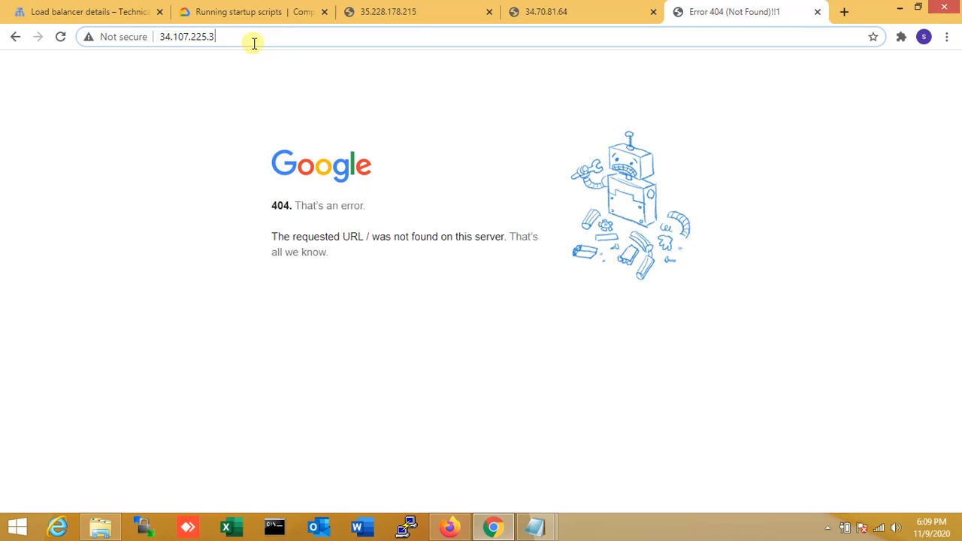
pyautogui.click(61, 37)
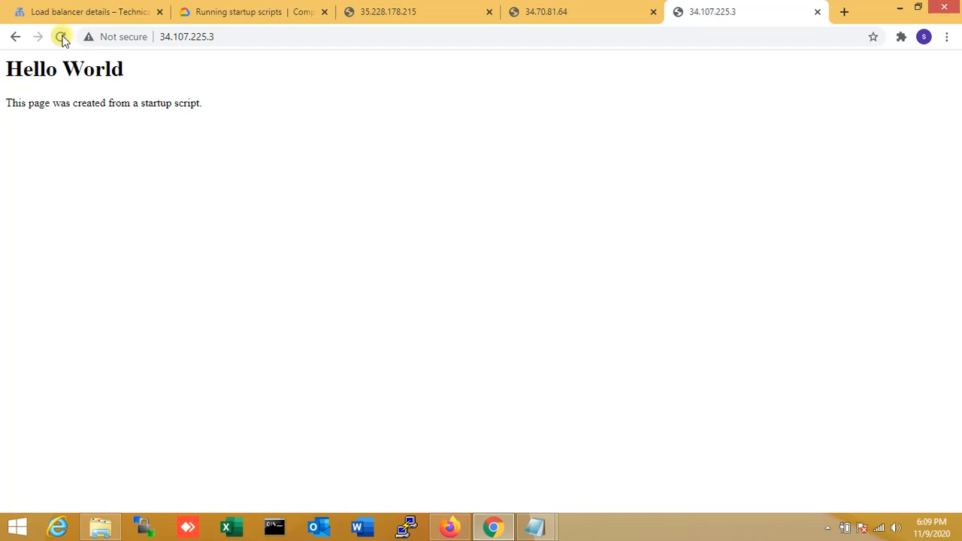
# - Return to the cloud console and open the list of Compute Engine VM instances
pyautogui.click(45, 9)
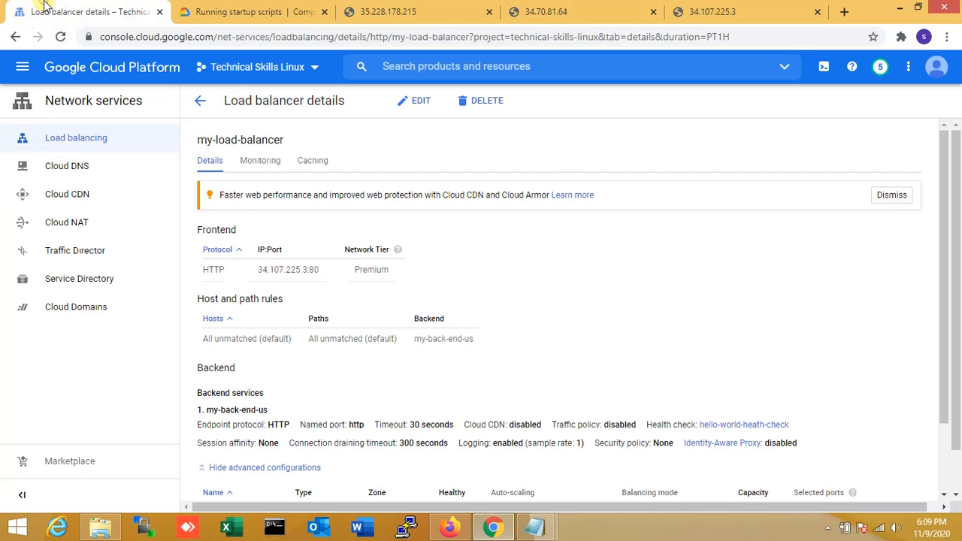
pyautogui.click(12, 62)
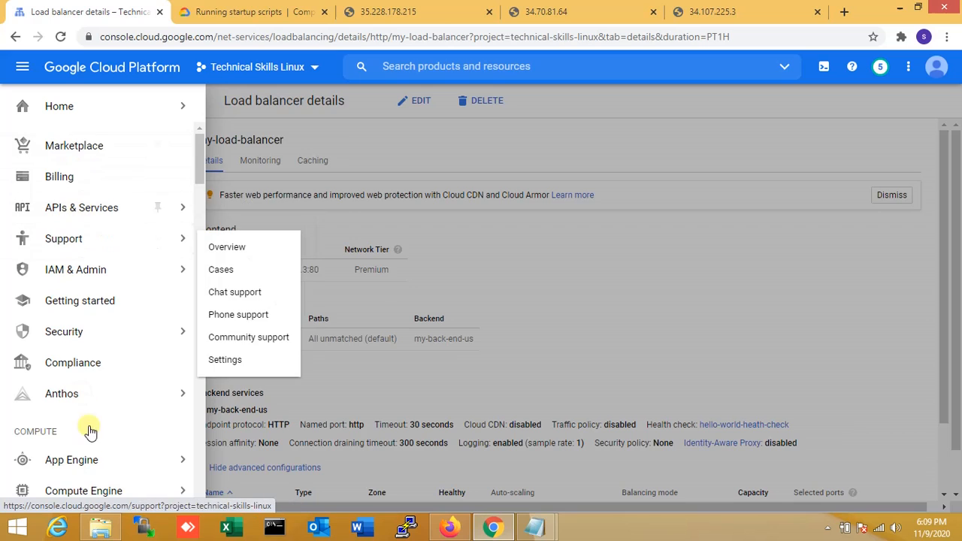
pyautogui.moveTo(120, 490)
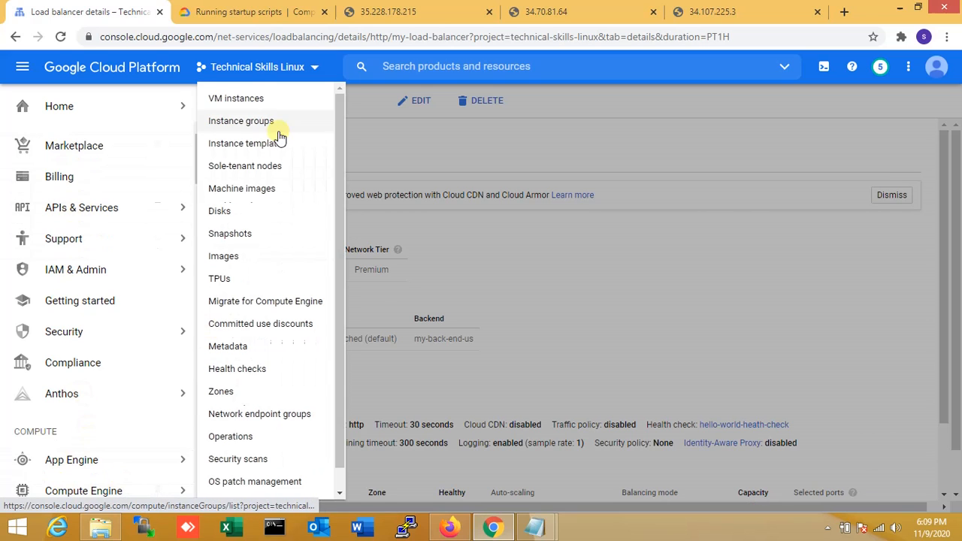
pyautogui.click(252, 97)
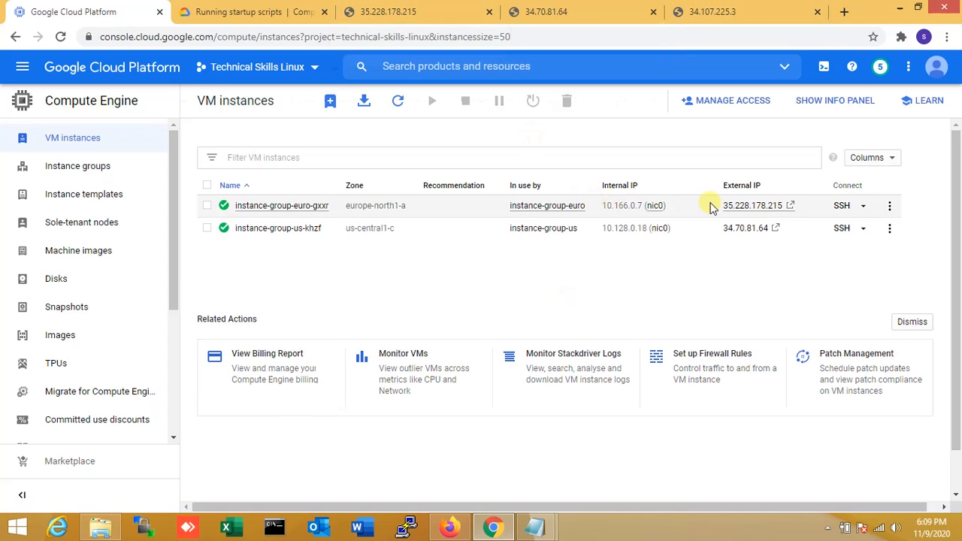
# - Compare the web pages served by the instances and the load balancer, and return to the VM instances
pyautogui.click(405, 11)
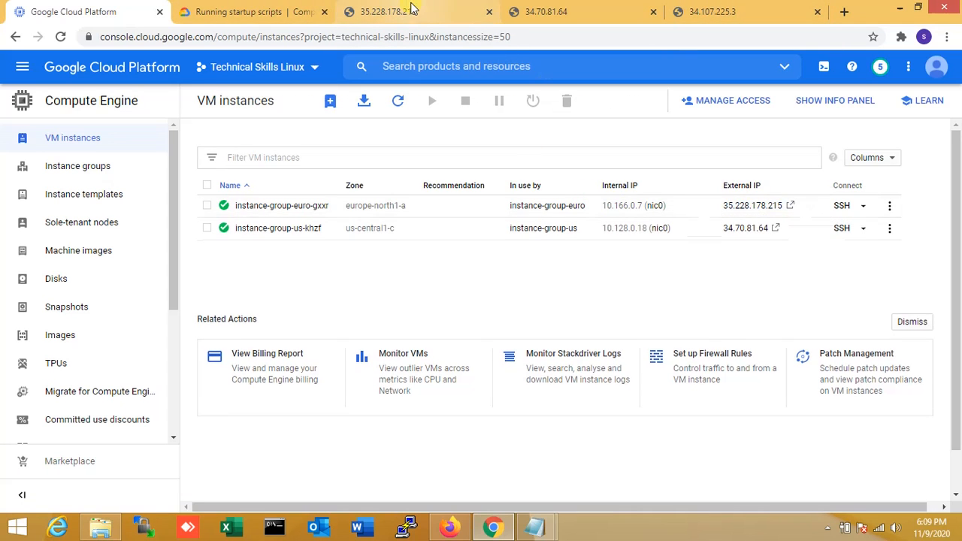
pyautogui.click(572, 6)
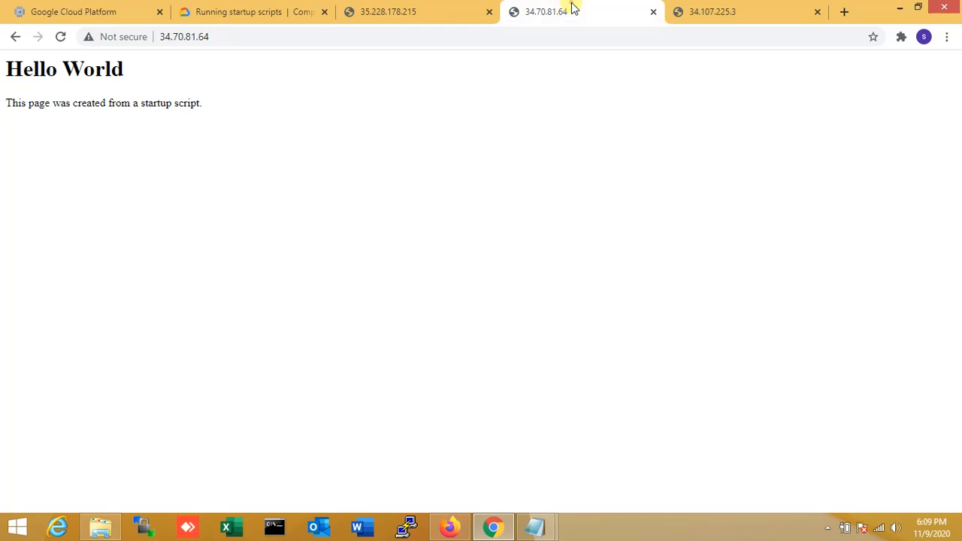
pyautogui.click(765, 6)
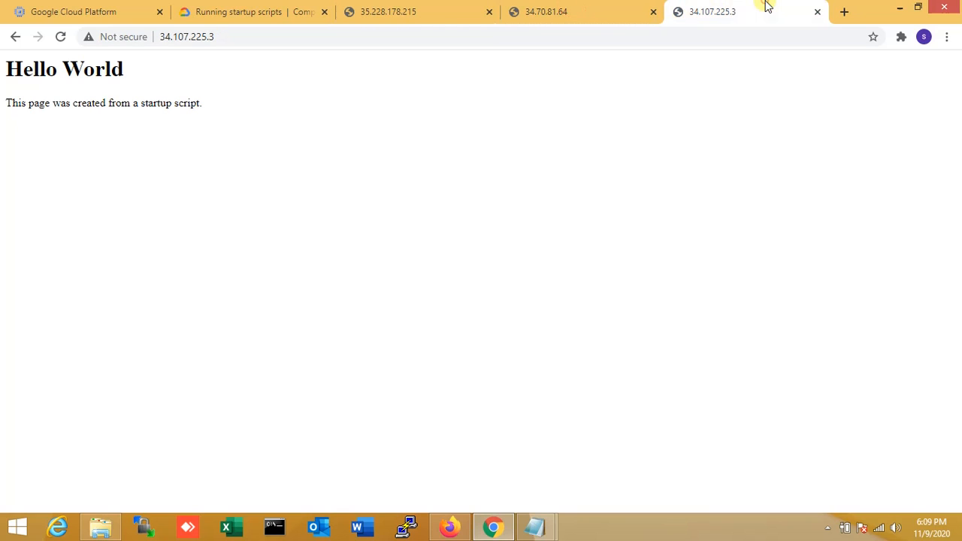
pyautogui.click(105, 7)
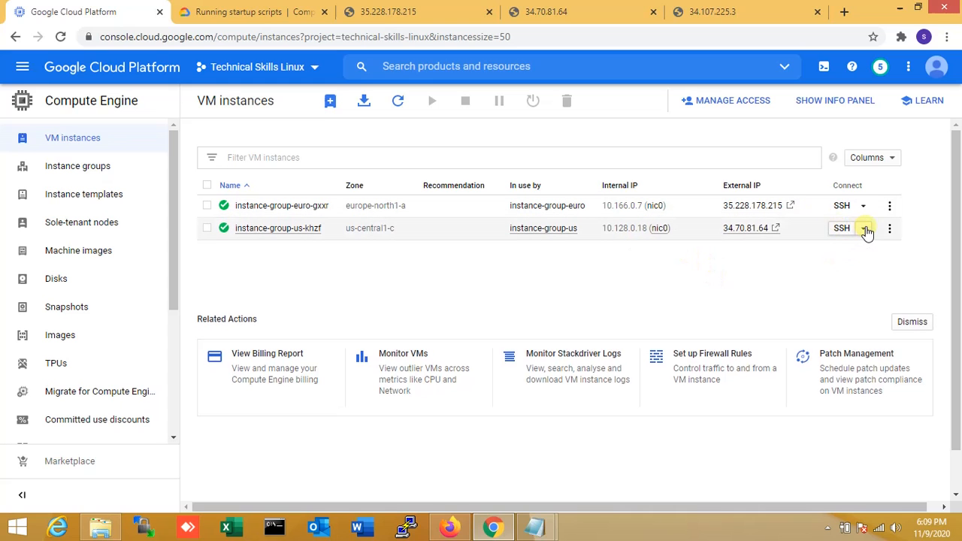
# - Open an SSH session to the US instance in a browser window, move the window aside and clear the terminal
pyautogui.click(865, 229)
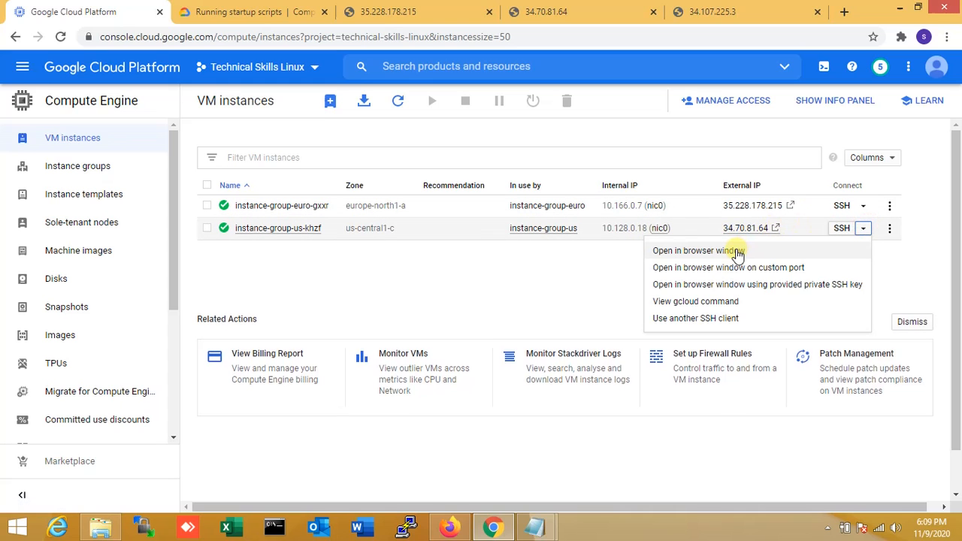
pyautogui.click(735, 251)
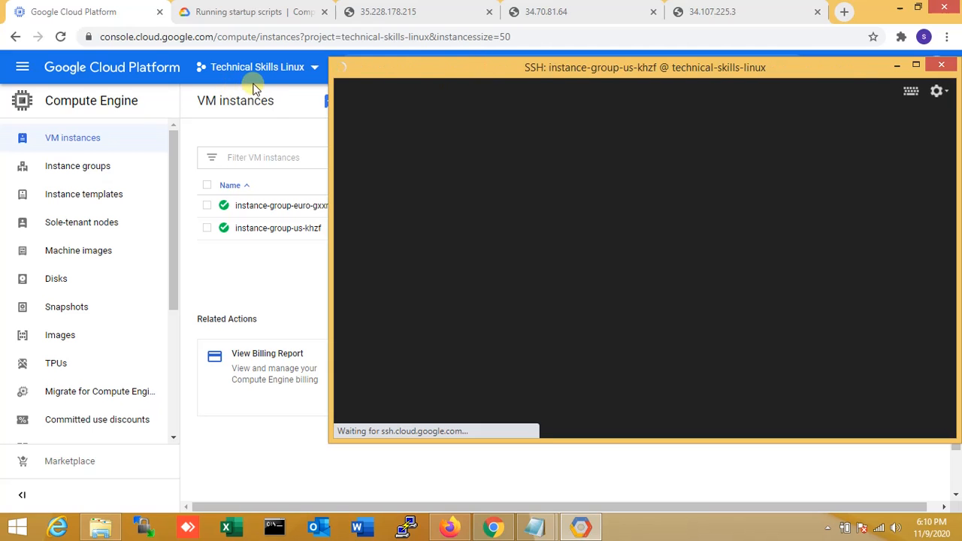
pyautogui.moveTo(472, 75); pyautogui.dragTo(225, 80)
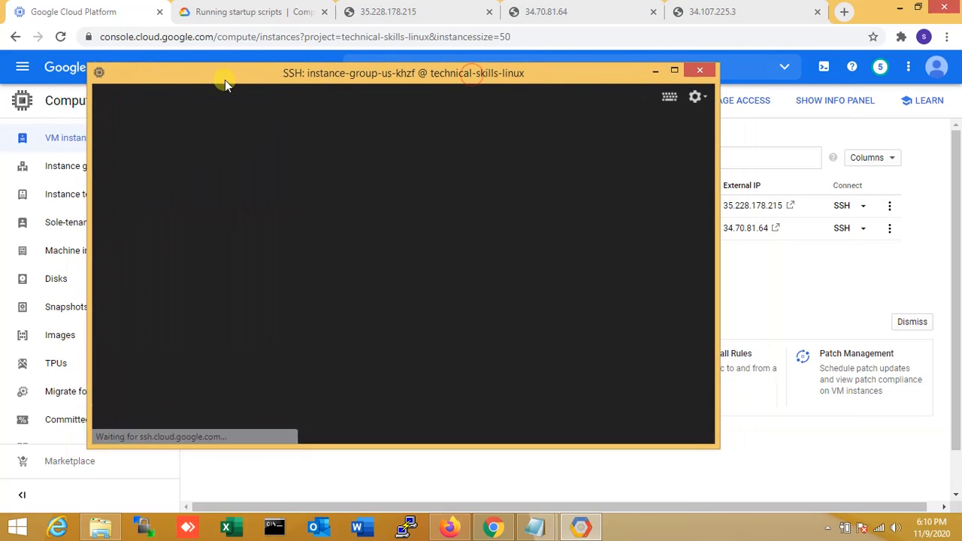
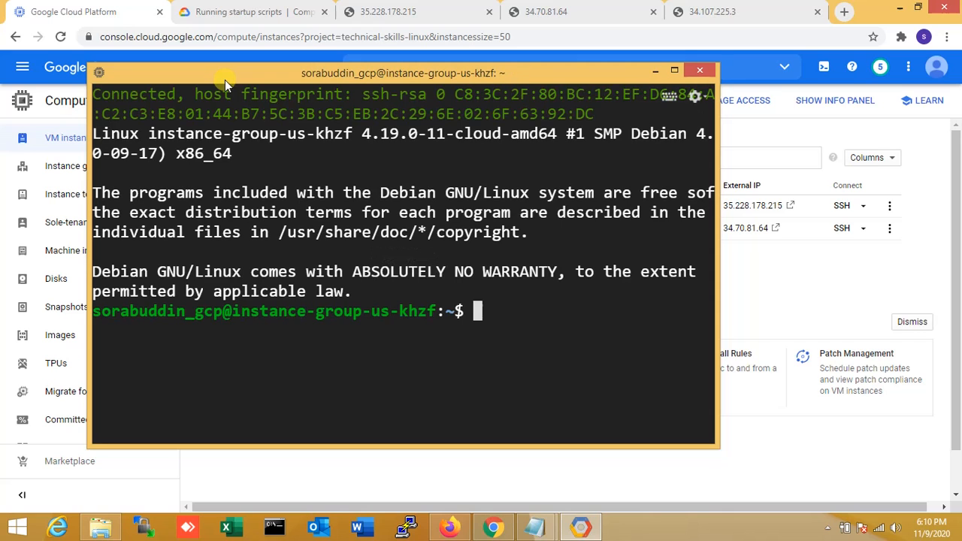
pyautogui.hotkey('ctrl', 'l')
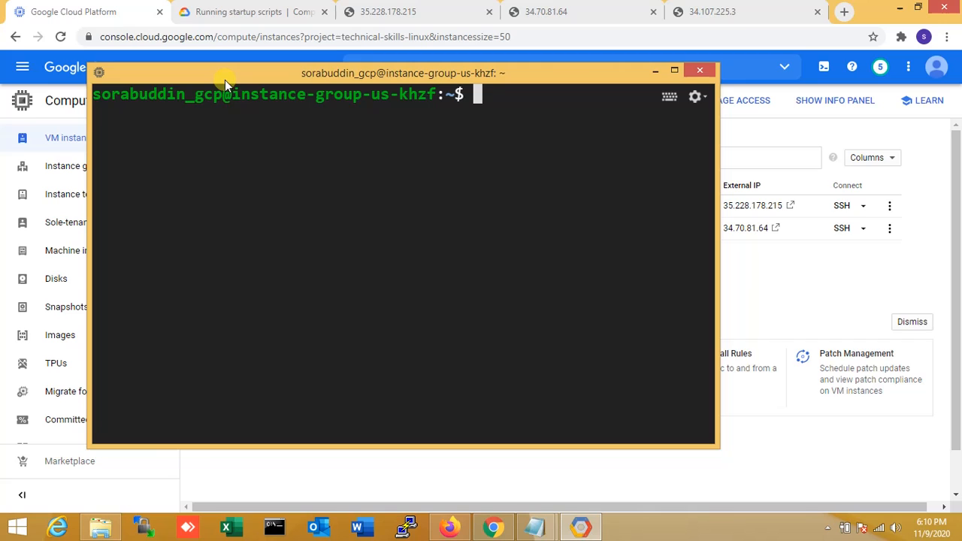
# - Switch to a root shell on the US instance with sudo -i and clear the terminal
pyautogui.write('sdu')
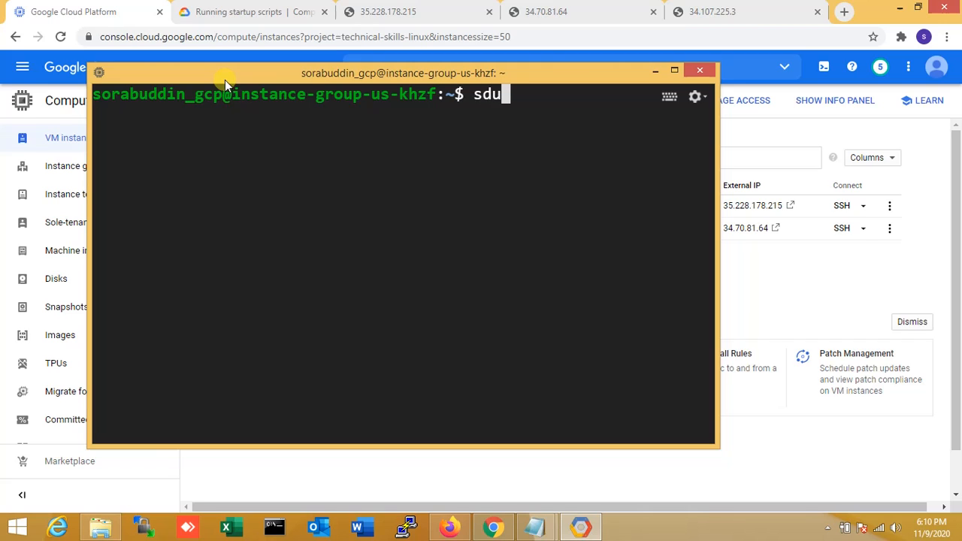
pyautogui.press('BackSpace')
pyautogui.press('BackSpace')
pyautogui.press('BackSpace')
pyautogui.write('sduo')
pyautogui.press('BackSpace')
pyautogui.press('BackSpace')
pyautogui.press('BackSpace')
pyautogui.write('udo -9')
pyautogui.press('BackSpace')
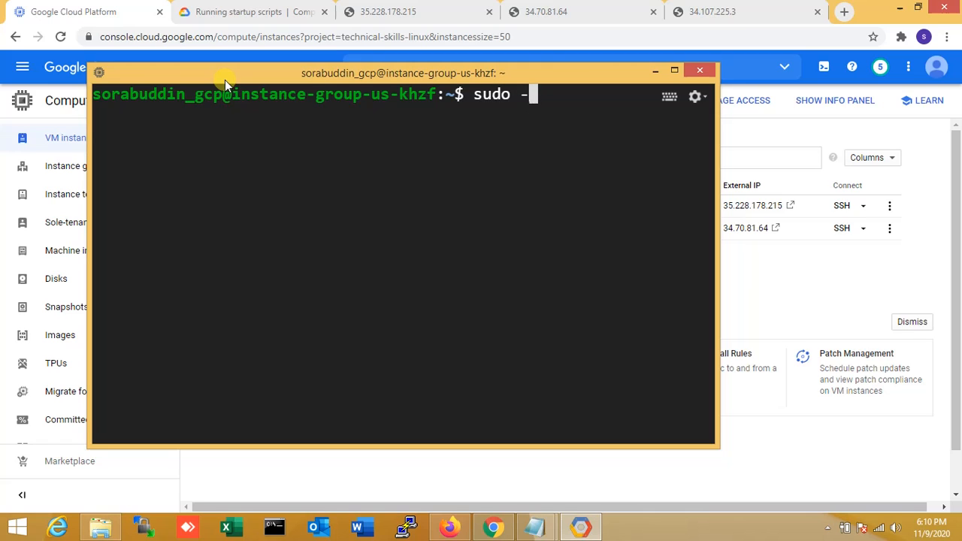
pyautogui.write('i')
pyautogui.press('Return')
pyautogui.hotkey('ctrl', 'l')
# - List the files in root's home directory on the US instance
pyautogui.write('ls')
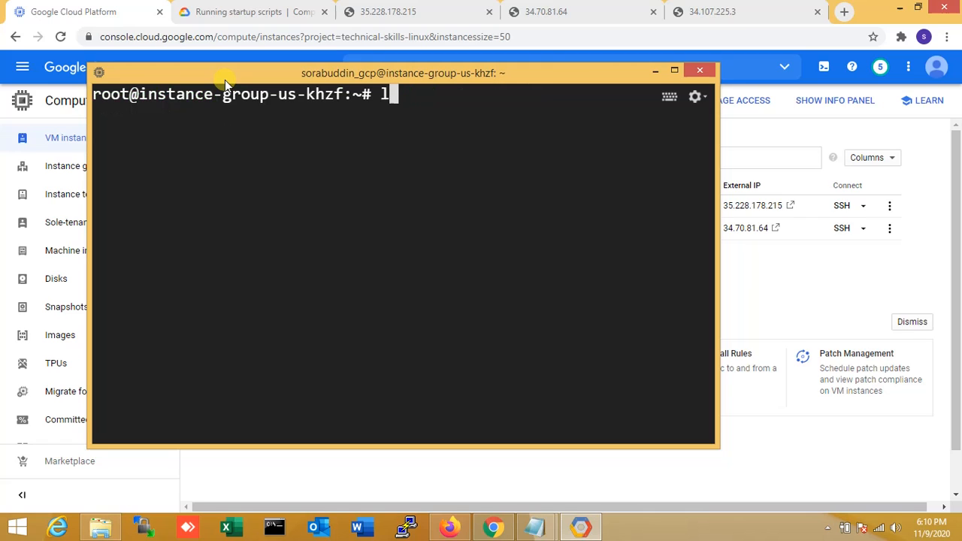
pyautogui.press('Return')
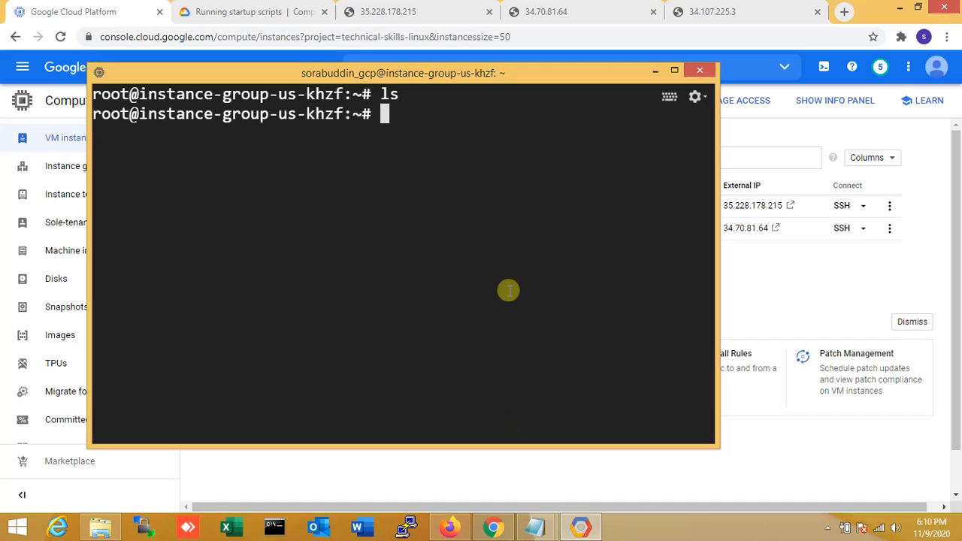
pyautogui.write('vim ')
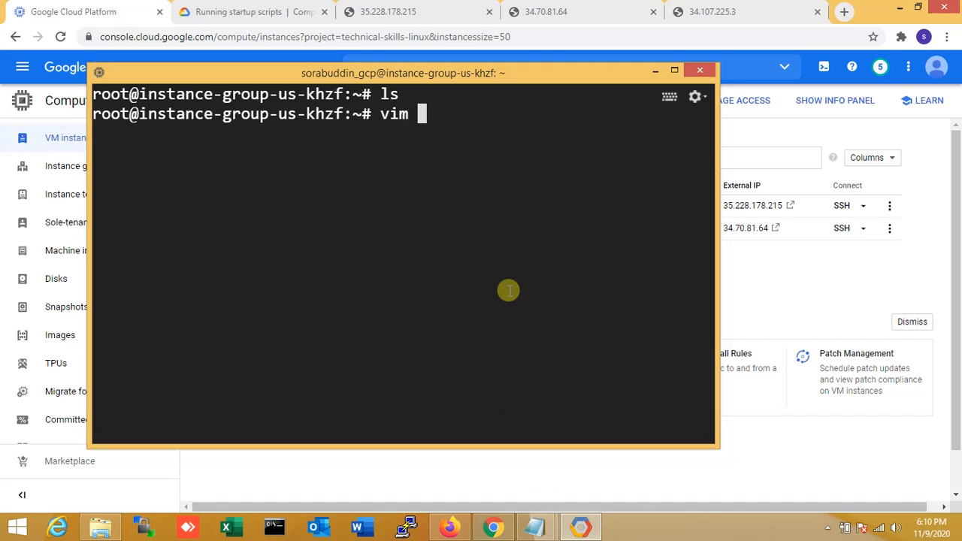
pyautogui.write('p')
pyautogui.press('BackSpace')
pyautogui.press('BackSpace')
pyautogui.press('BackSpace')
pyautogui.press('BackSpace')
pyautogui.press('BackSpace')
# - Install the python package on the US instance with apt install python, accepting the additional packages
pyautogui.write('apt')
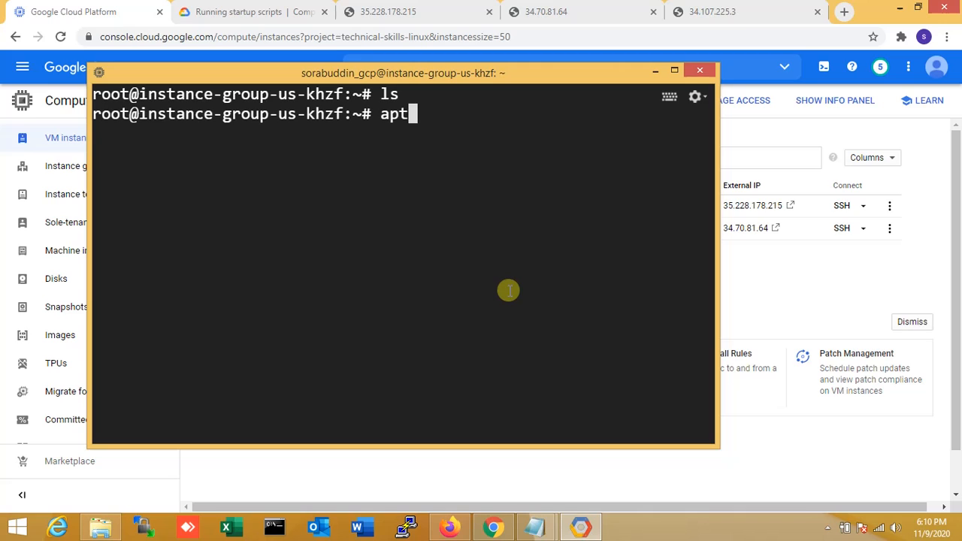
pyautogui.write(' install ')
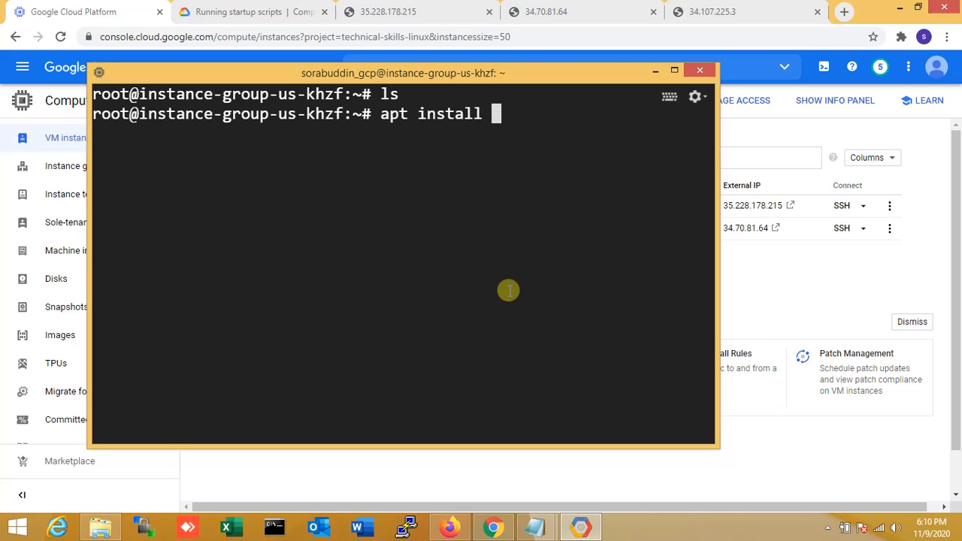
pyautogui.write('pytho')
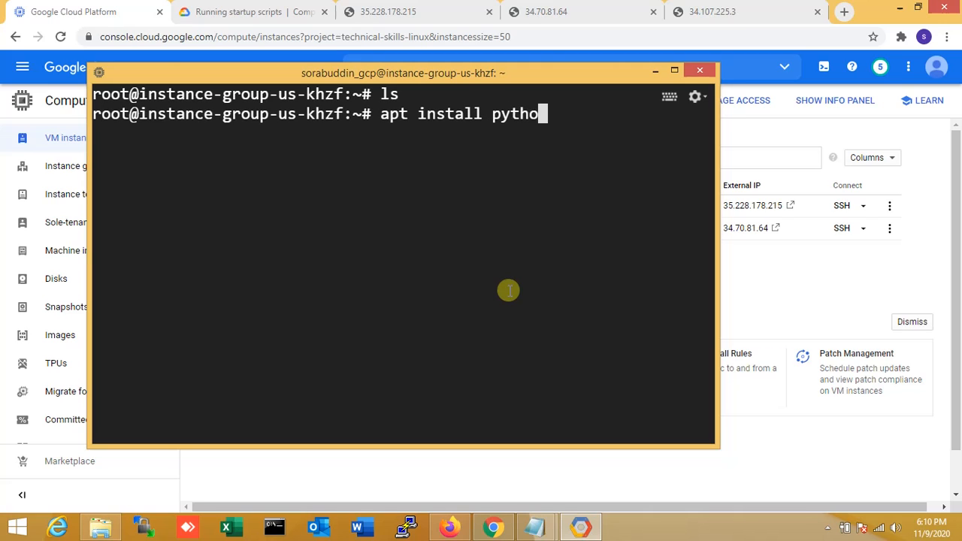
pyautogui.write('n')
pyautogui.press('Return')
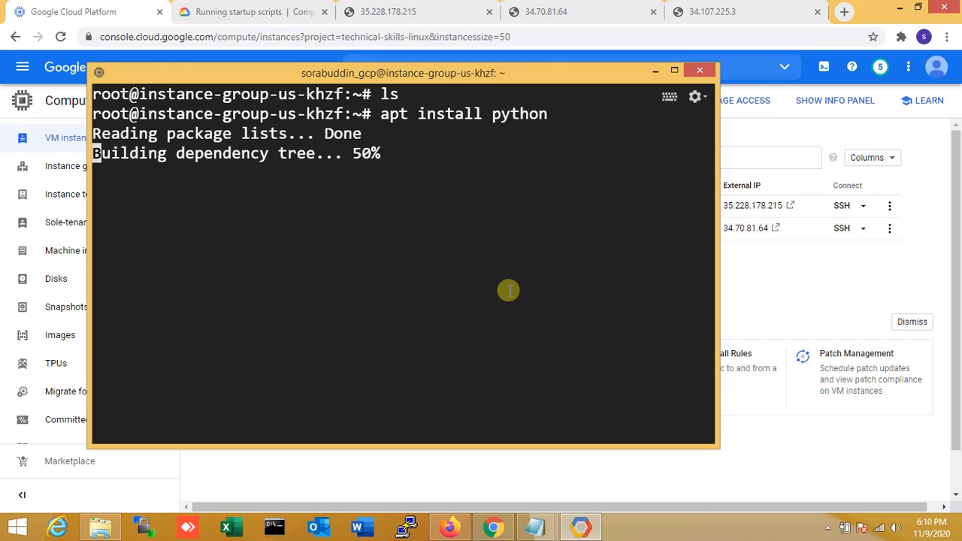
pyautogui.write('y')
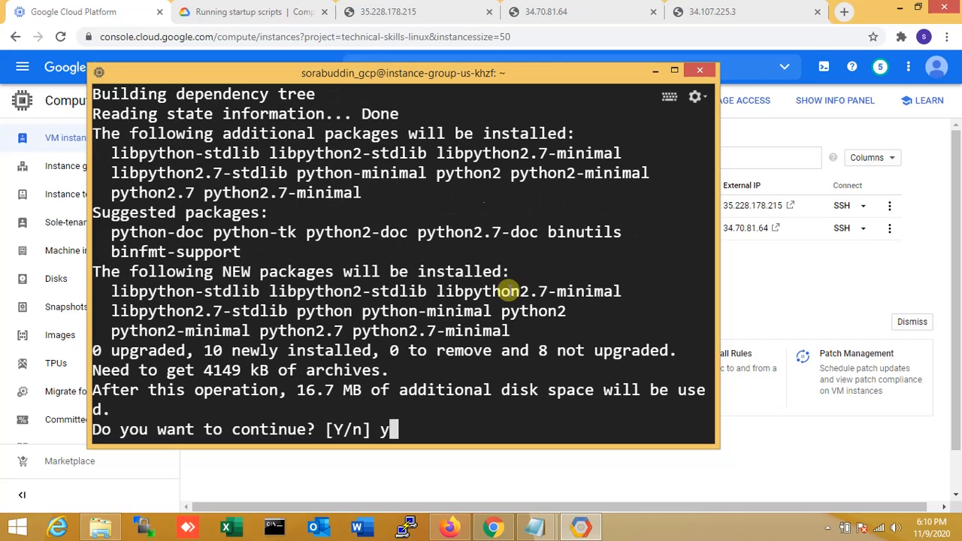
pyautogui.press('Return')
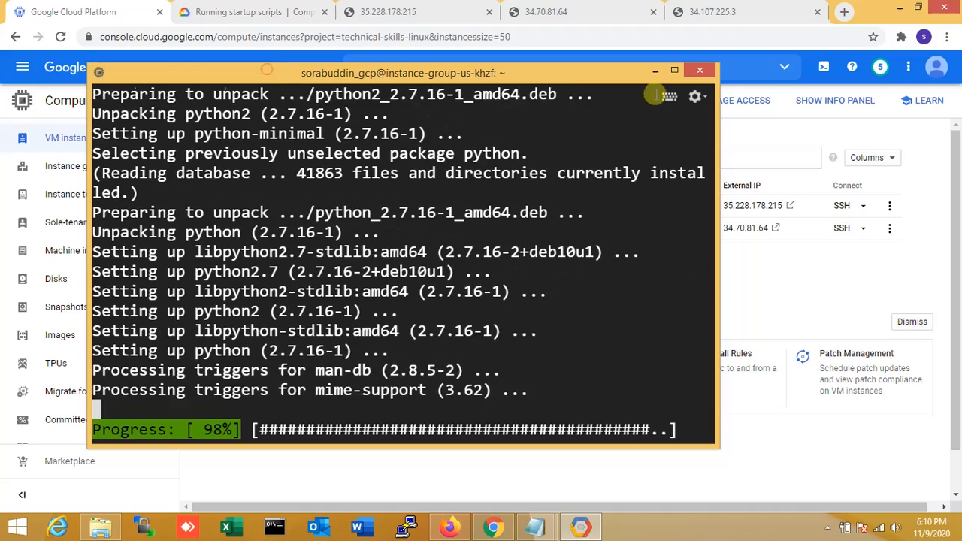
# - Move the terminal window aside, list root's home directory again and clear the terminal
pyautogui.moveTo(500, 81); pyautogui.dragTo(640, 80)
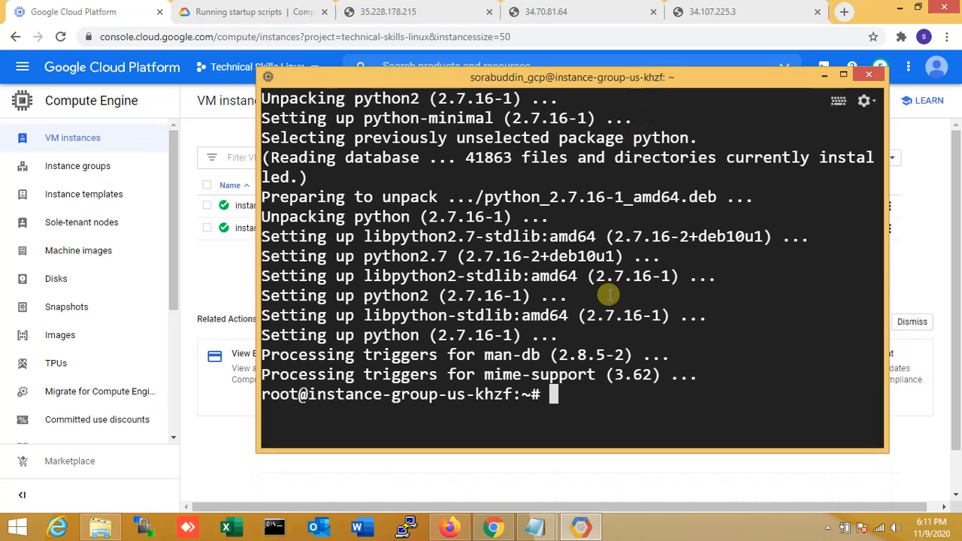
pyautogui.hotkey('ctrl', 'l')
pyautogui.write('ls')
pyautogui.press('Return')
pyautogui.hotkey('ctrl', 'l')
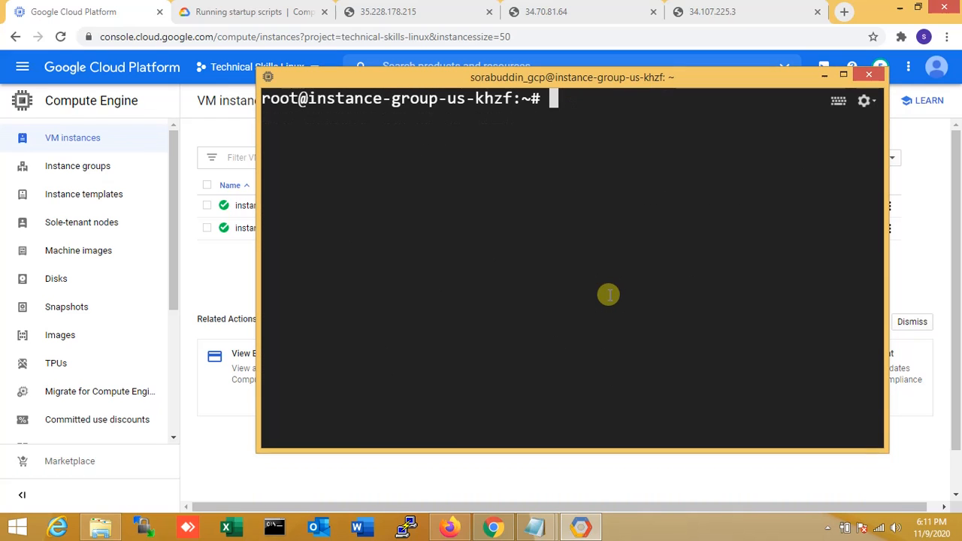
# - Enter the command vim python-cpu.py at the root prompt without running it
pyautogui.write('vim ')
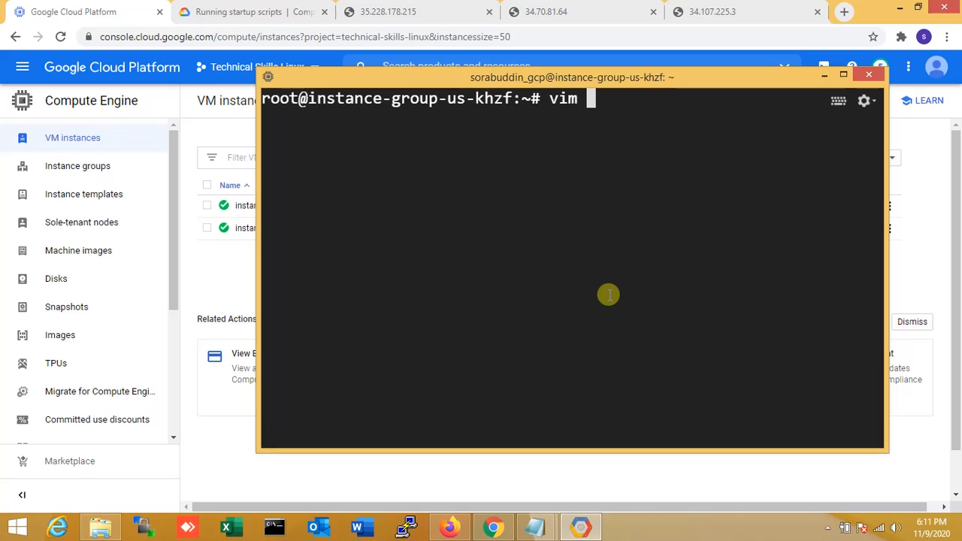
pyautogui.write('python')
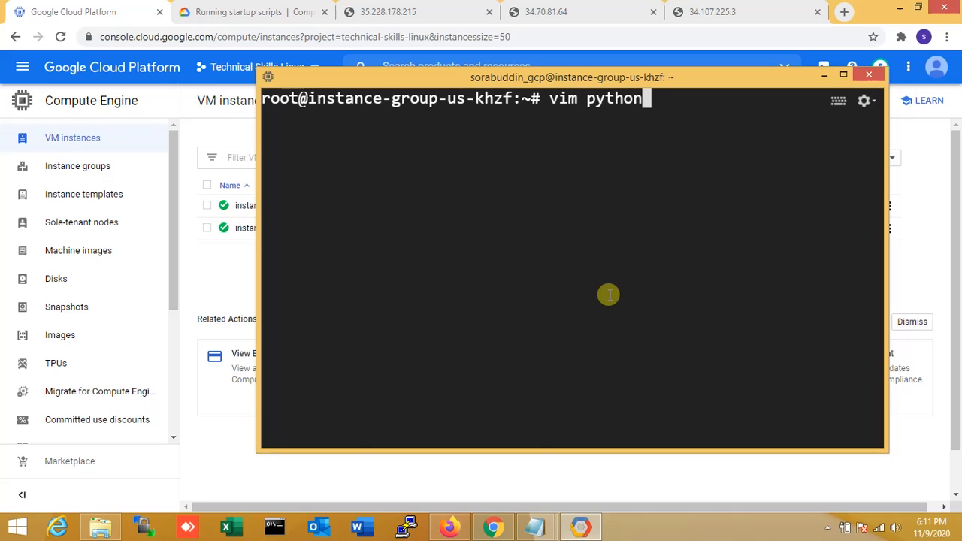
pyautogui.write('-cpu')
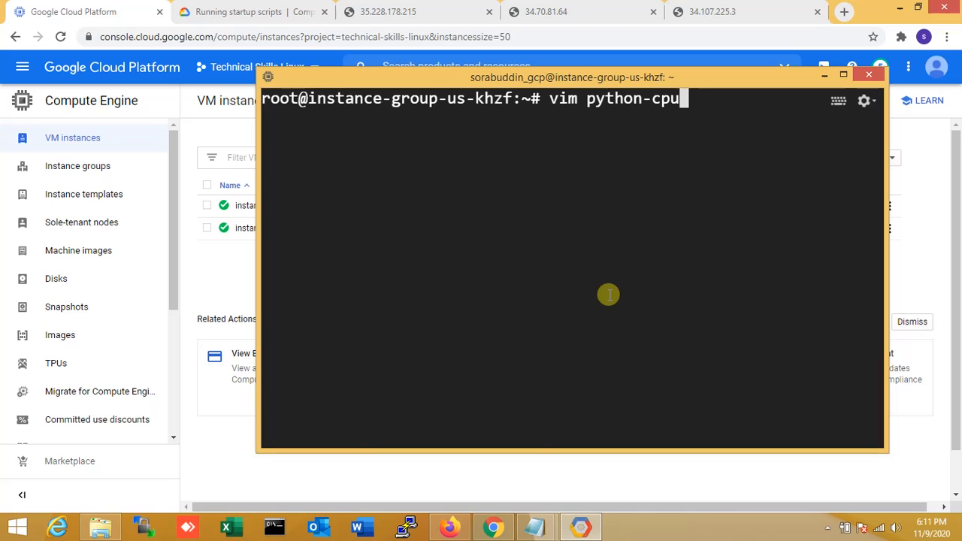
pyautogui.write('.py')
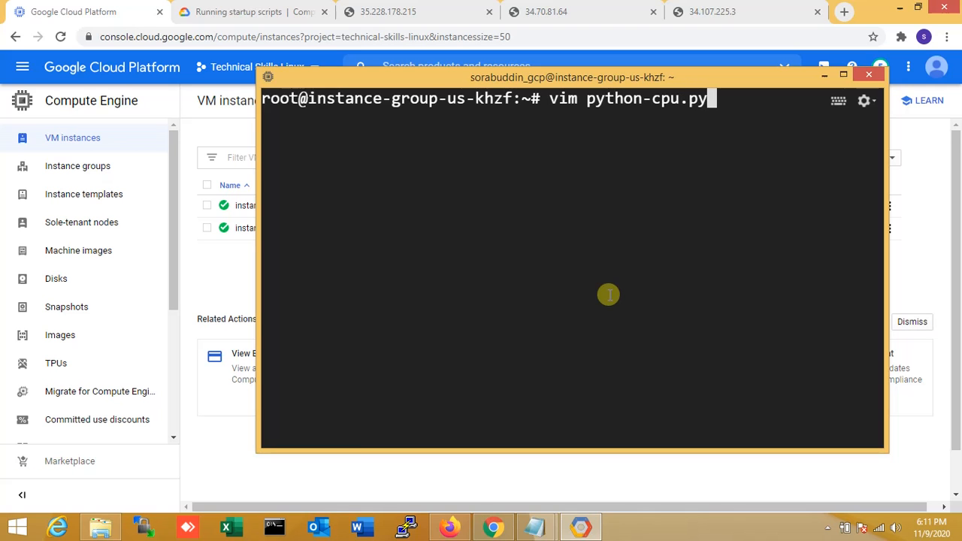
# - Copy the whole Python CPU load script above the separator line in the untitled Notepad note
pyautogui.click(534, 527)
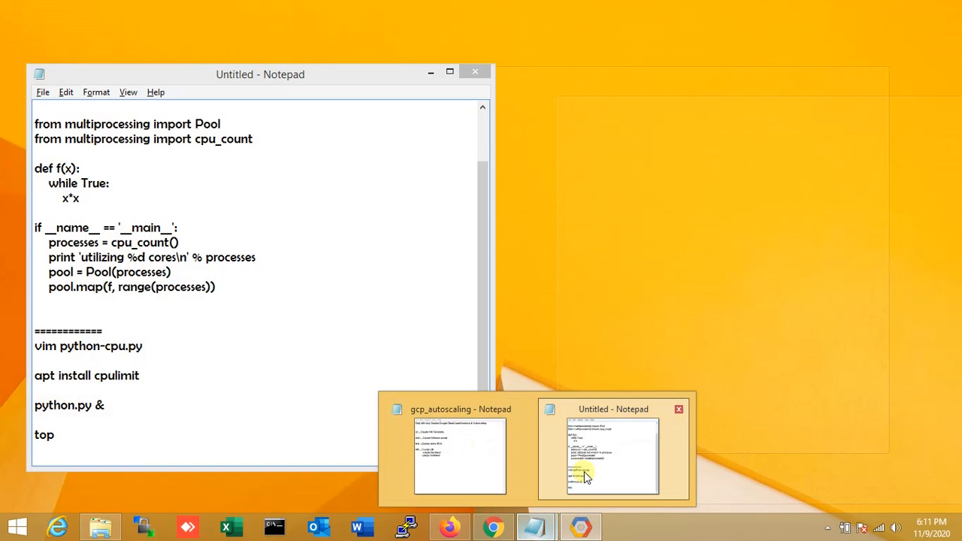
pyautogui.click(584, 471)
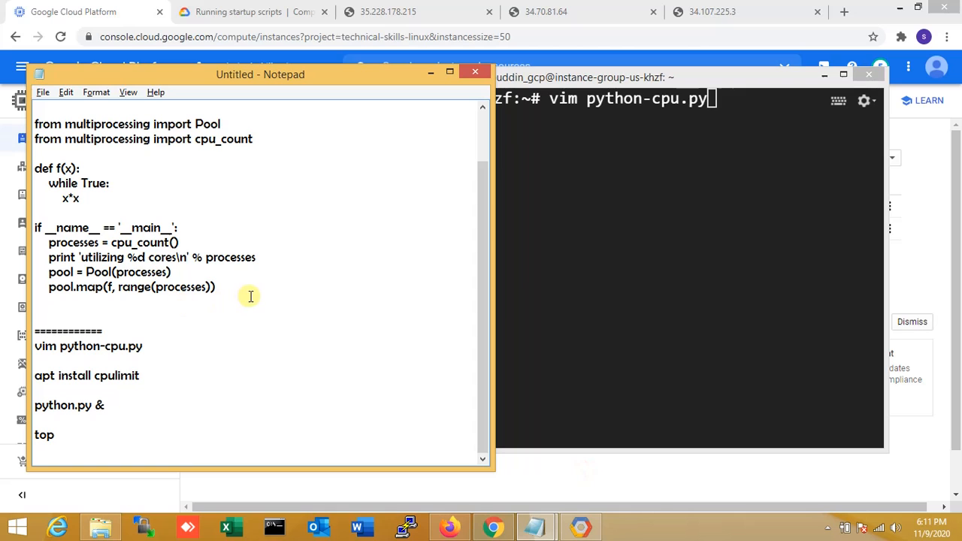
pyautogui.click(224, 304)
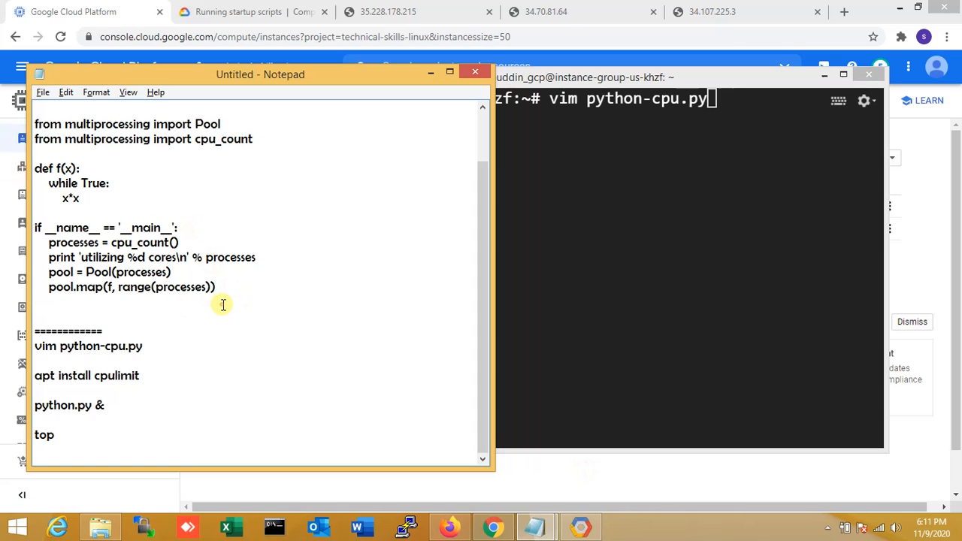
pyautogui.hotkey('ctrl', 'shift', 'Home')
pyautogui.hotkey('ctrl', 'c')
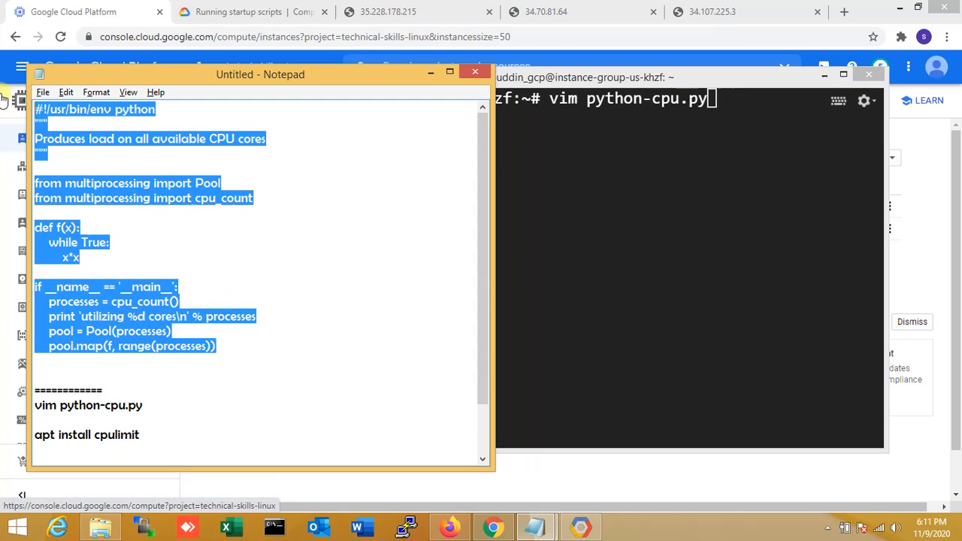
# - Open python-cpu.py in vim, paste the copied CPU load script into it, and save and quit
pyautogui.click(638, 167)
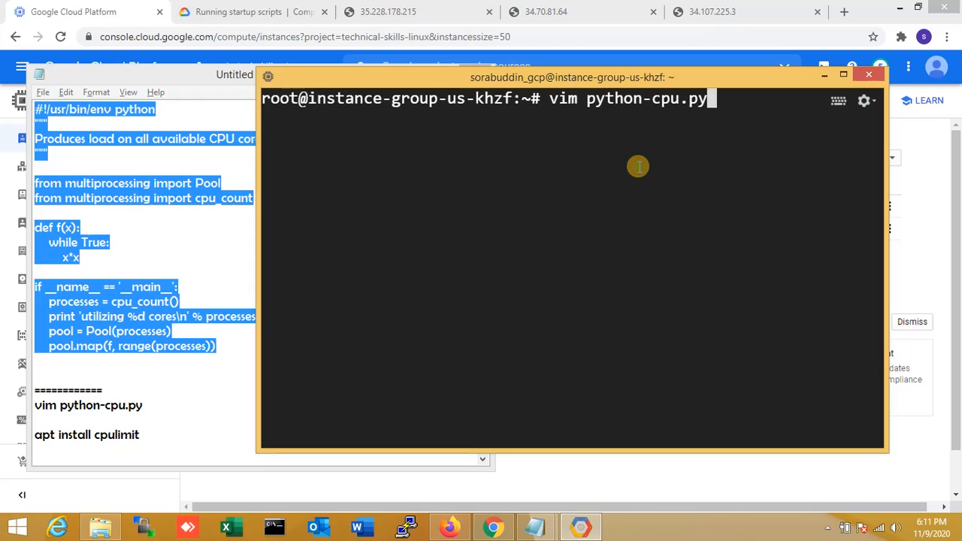
pyautogui.press('Return')
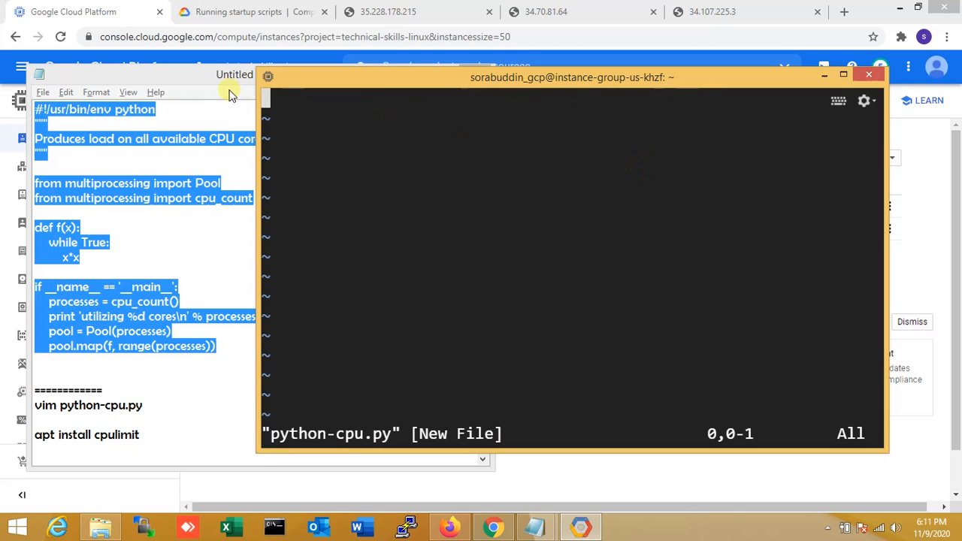
pyautogui.click(228, 90)
pyautogui.click(430, 72)
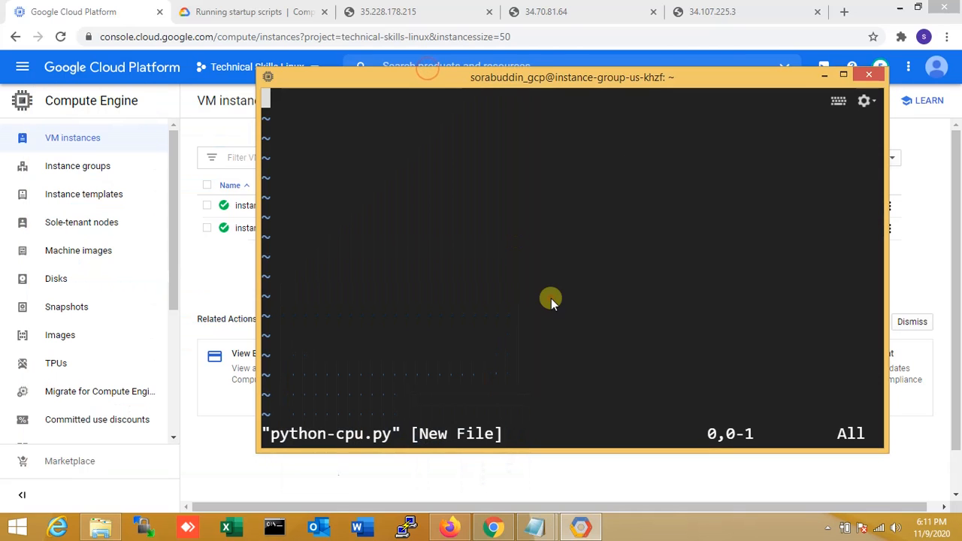
pyautogui.press('i')
pyautogui.hotkey('ctrl', 'v')
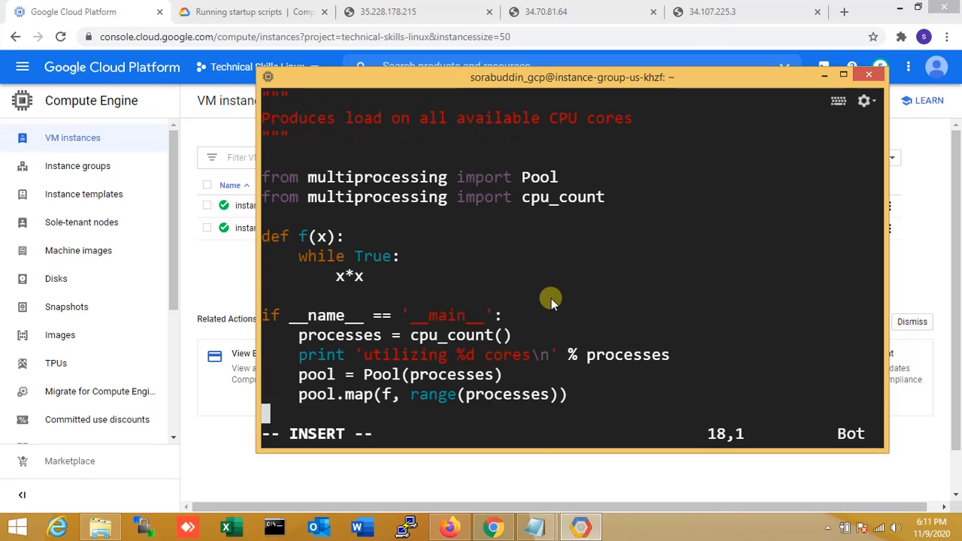
pyautogui.press('Escape')
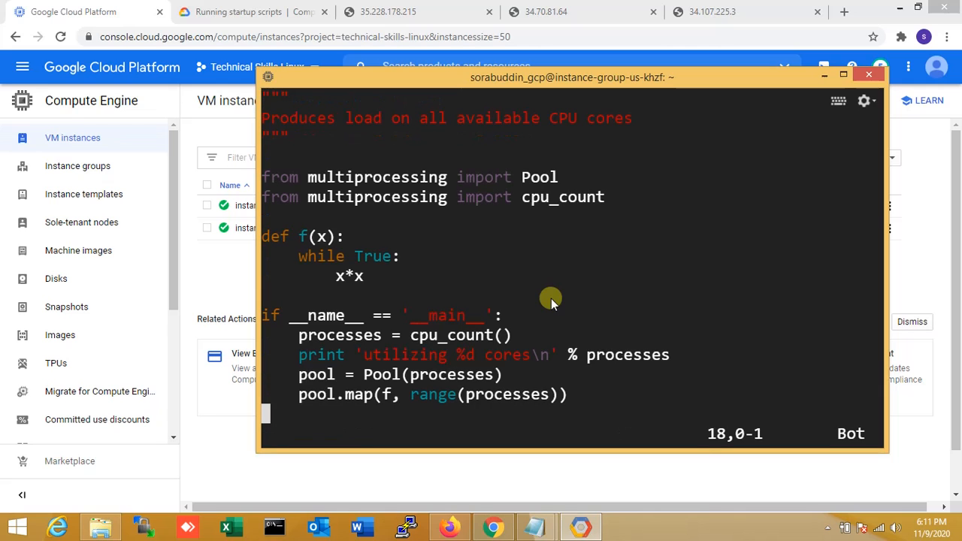
pyautogui.write(':wq')
pyautogui.press('Return')
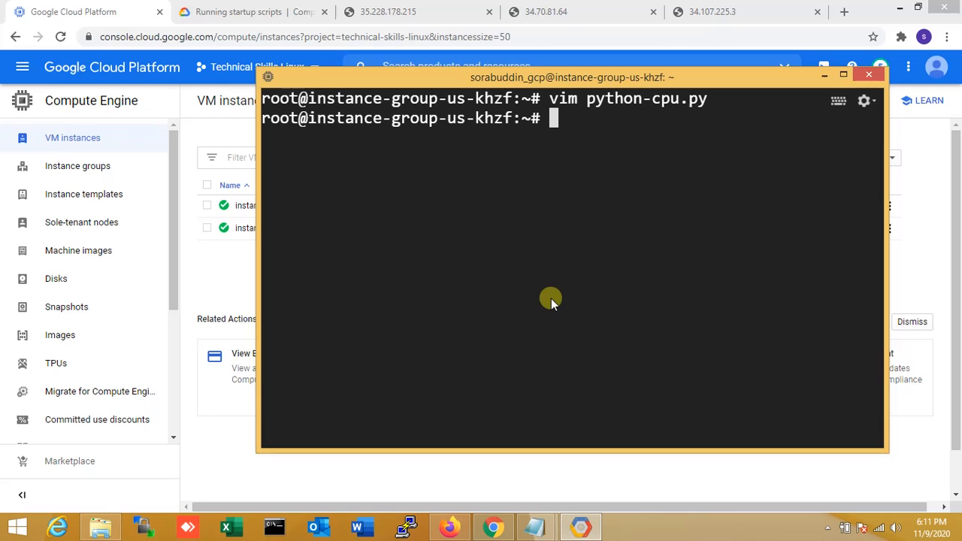
# - List the directory to check for python-cpu.py and clear the terminal
pyautogui.write('ls')
pyautogui.press('Return')
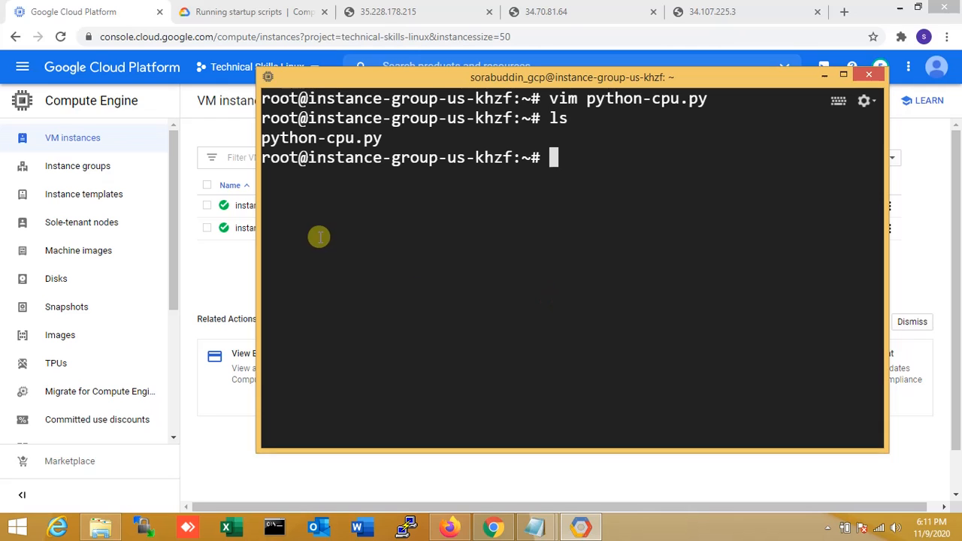
pyautogui.doubleClick(335, 139)
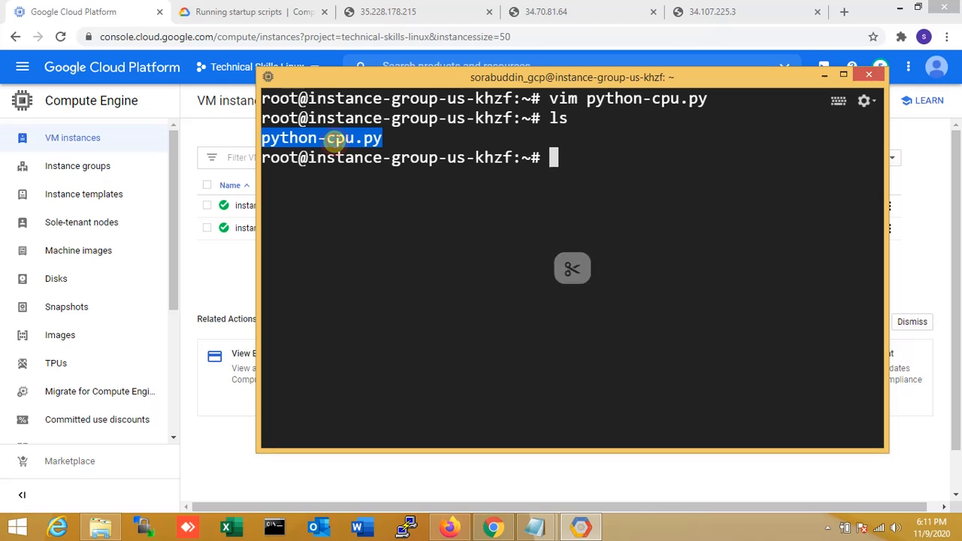
pyautogui.hotkey('ctrl', 'l')
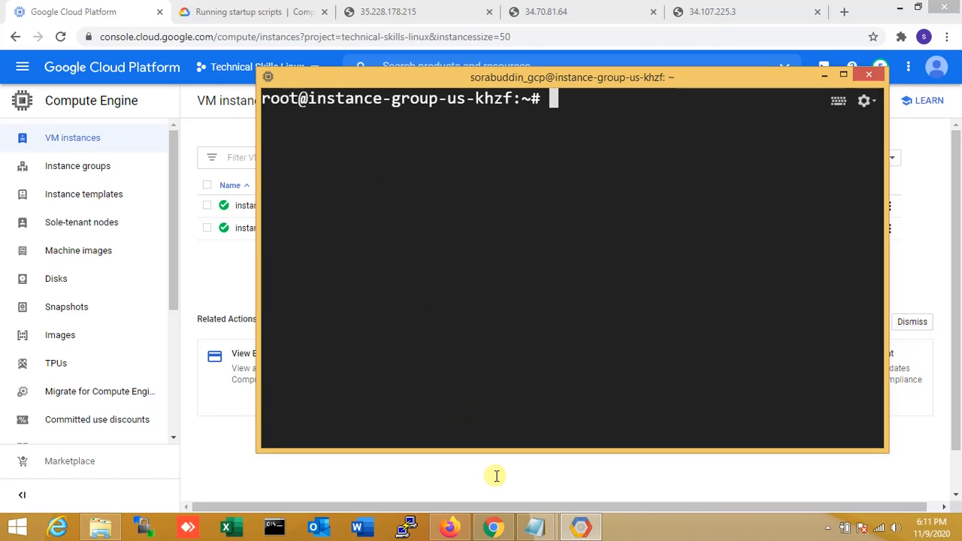
# - Switch to the untitled Notepad note and copy the apt install cpulimit command
pyautogui.click(535, 526)
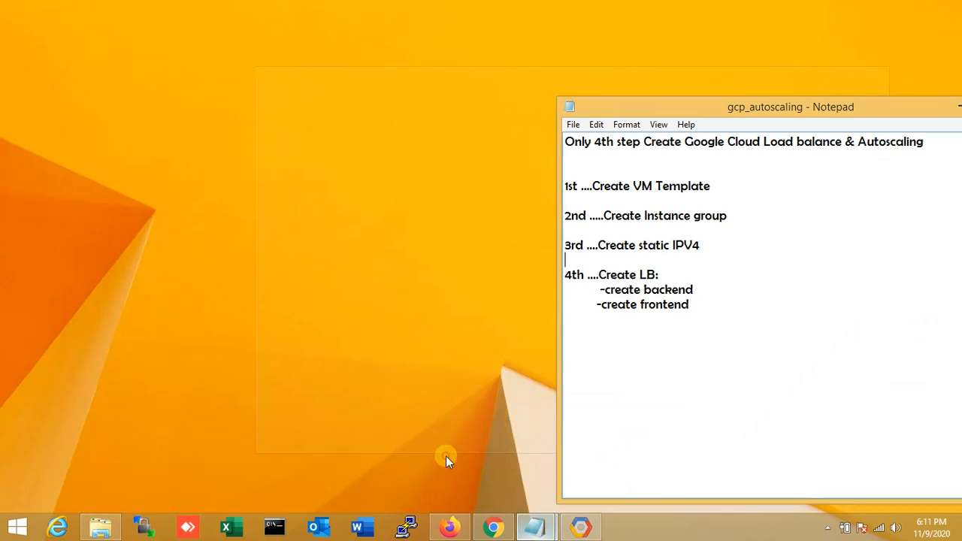
pyautogui.click(446, 457)
pyautogui.click(540, 528)
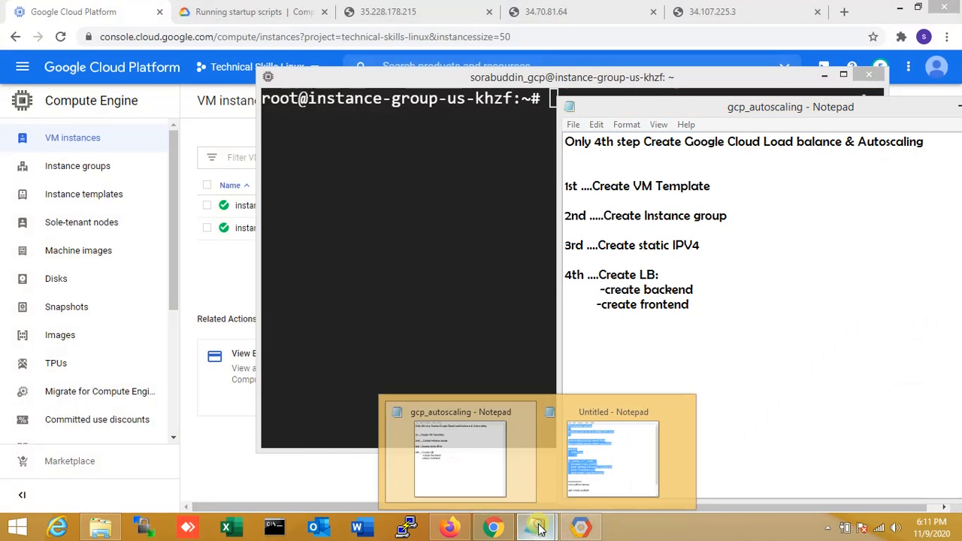
pyautogui.click(585, 456)
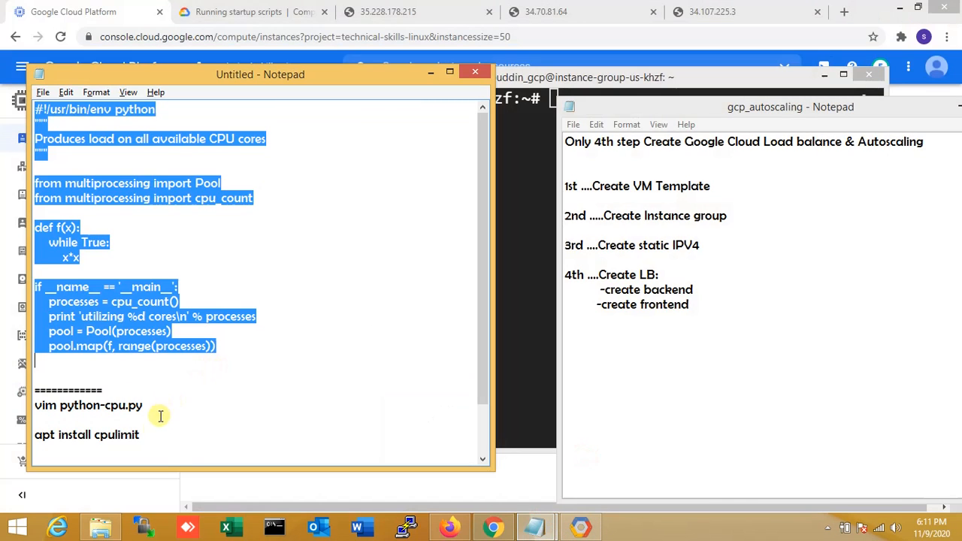
pyautogui.moveTo(154, 434); pyautogui.dragTo(33, 435)
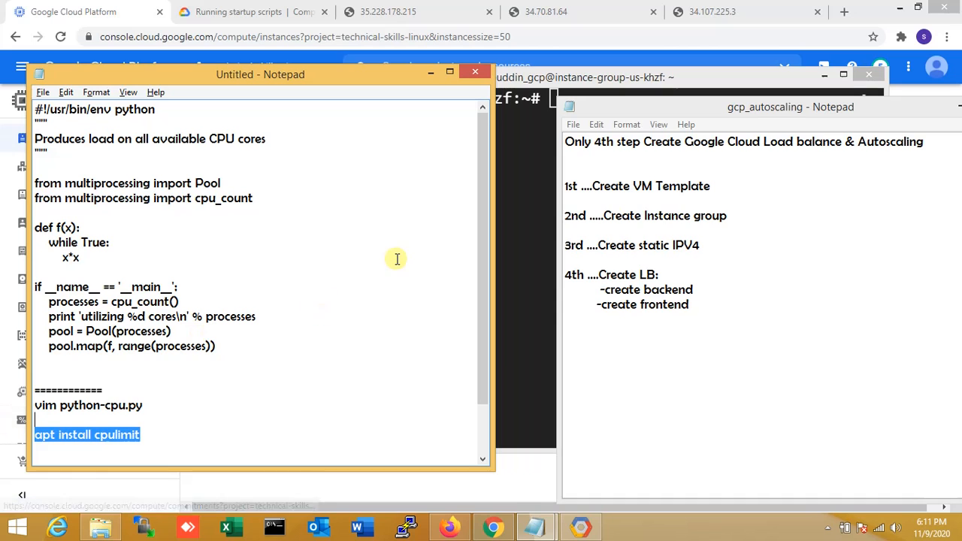
# - Run apt install cpulimit in the US instance's root shell and return to the VM instances page in the cloud console
pyautogui.click(507, 240)
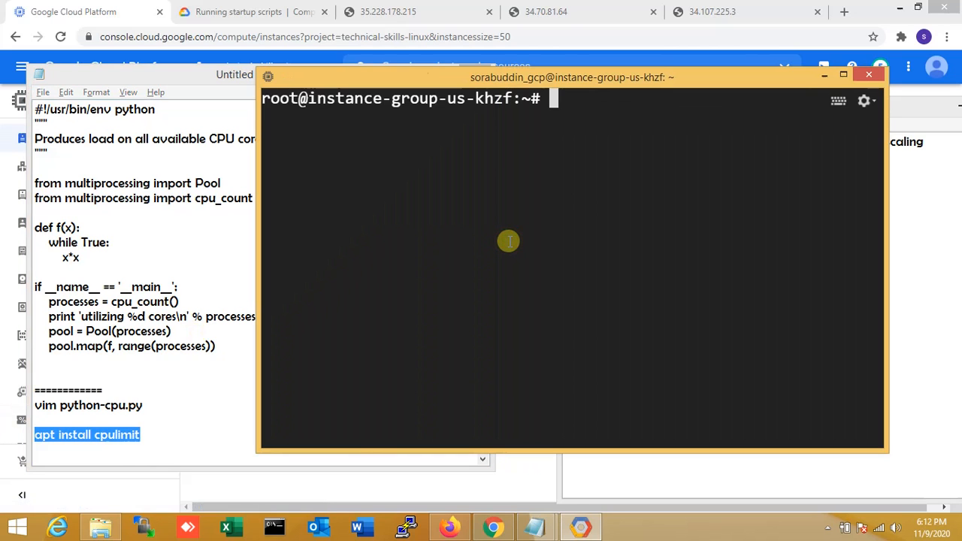
pyautogui.press('Return')
pyautogui.write('apt install cpulimit')
pyautogui.press('Return')
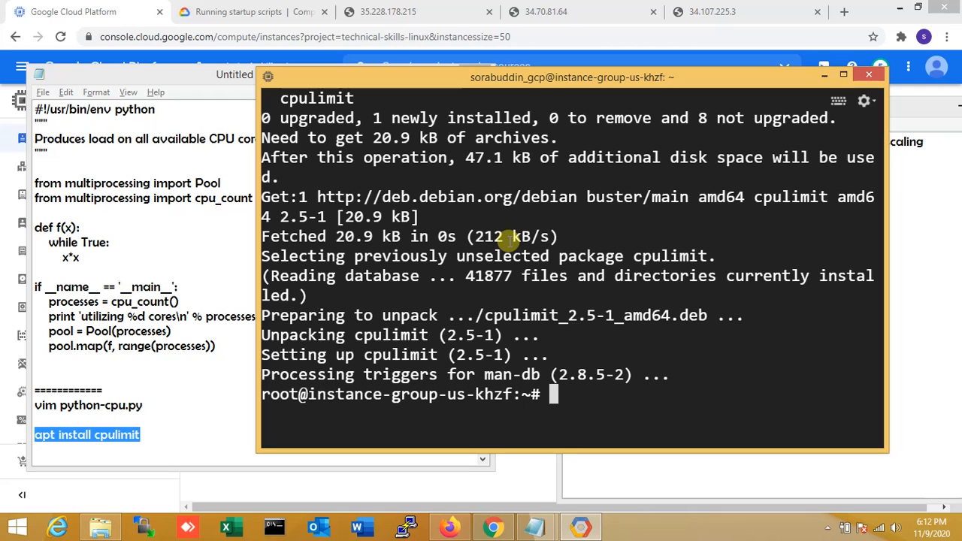
pyautogui.click(21, 7)
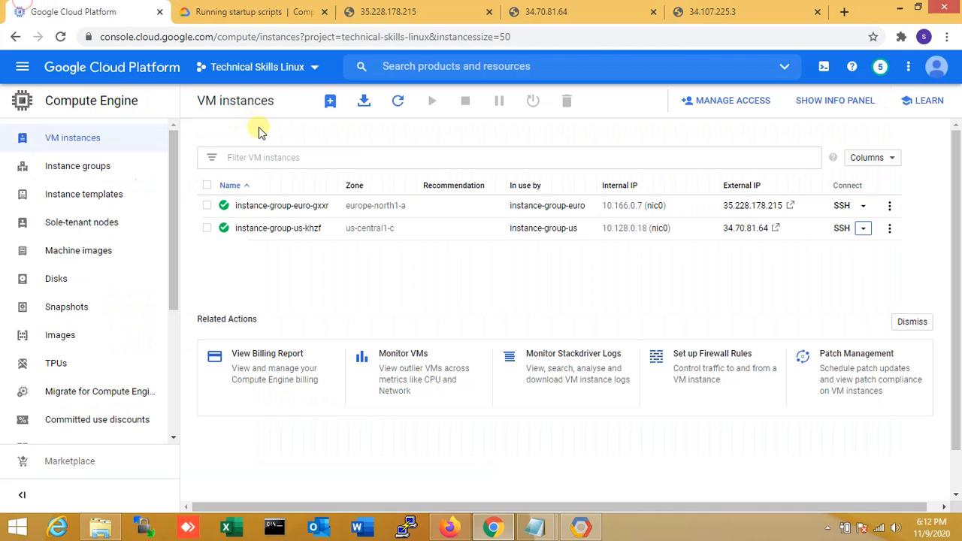
# - Clear the US instance's SSH terminal and run python-cpu.py with Python as a background process
pyautogui.click(586, 529)
pyautogui.hotkey('ctrl', 'l')
pyautogui.write('ls')
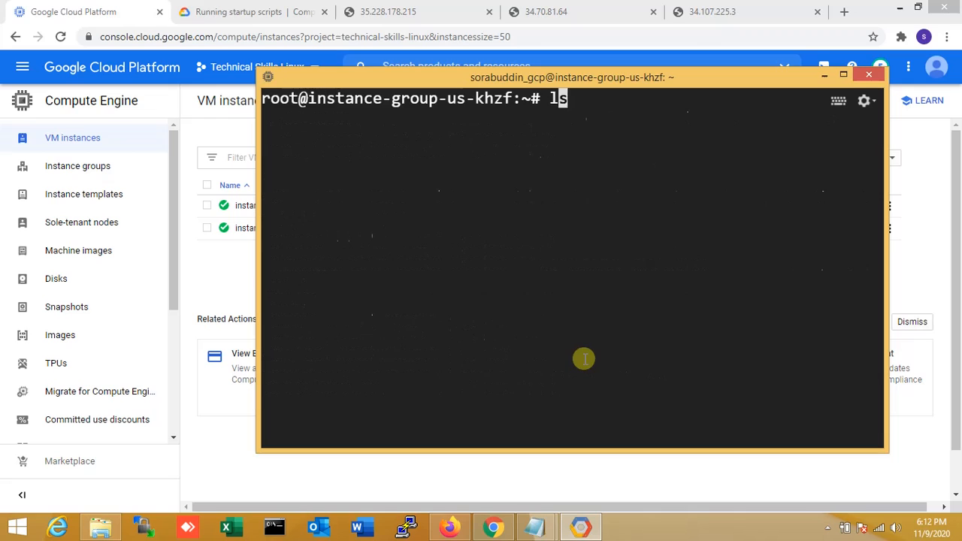
pyautogui.press('Return')
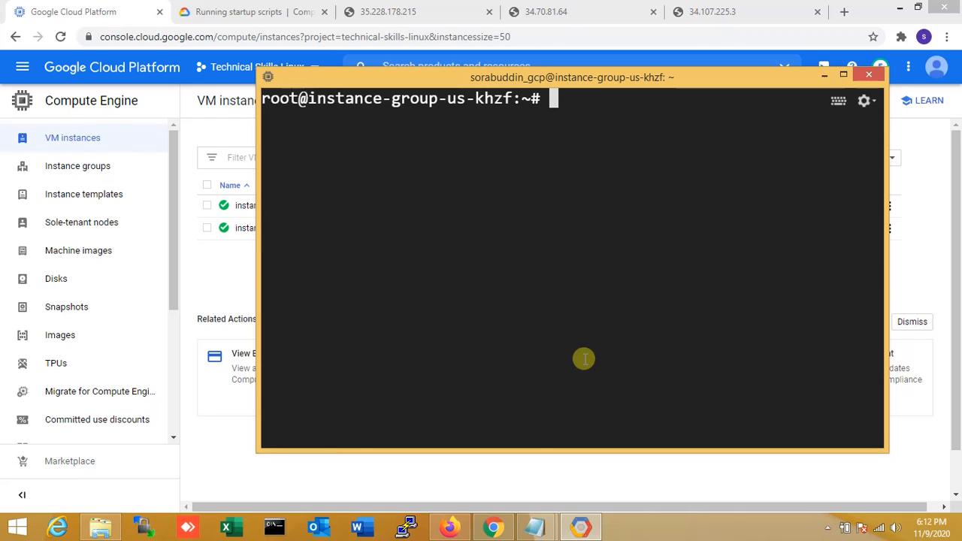
pyautogui.write('python')
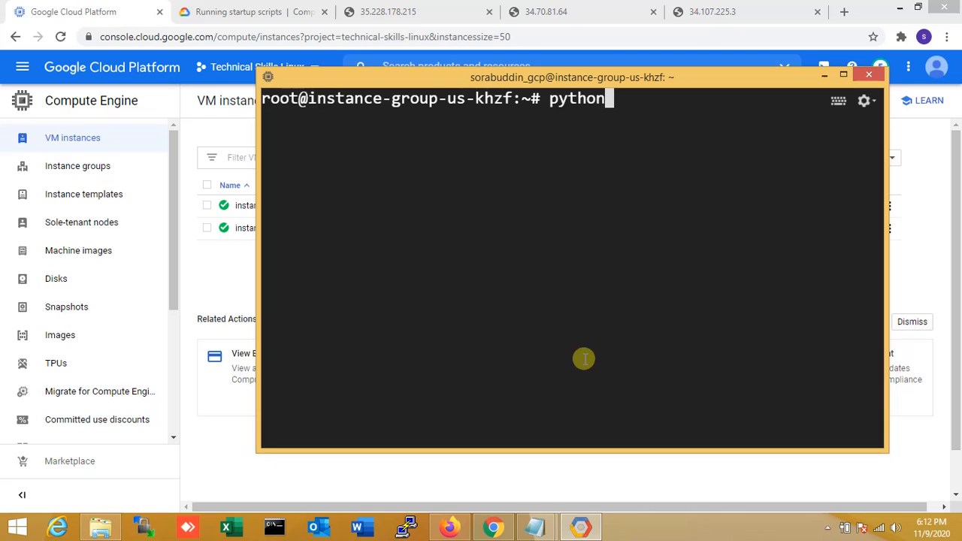
pyautogui.write(' py')
pyautogui.press('Tab')
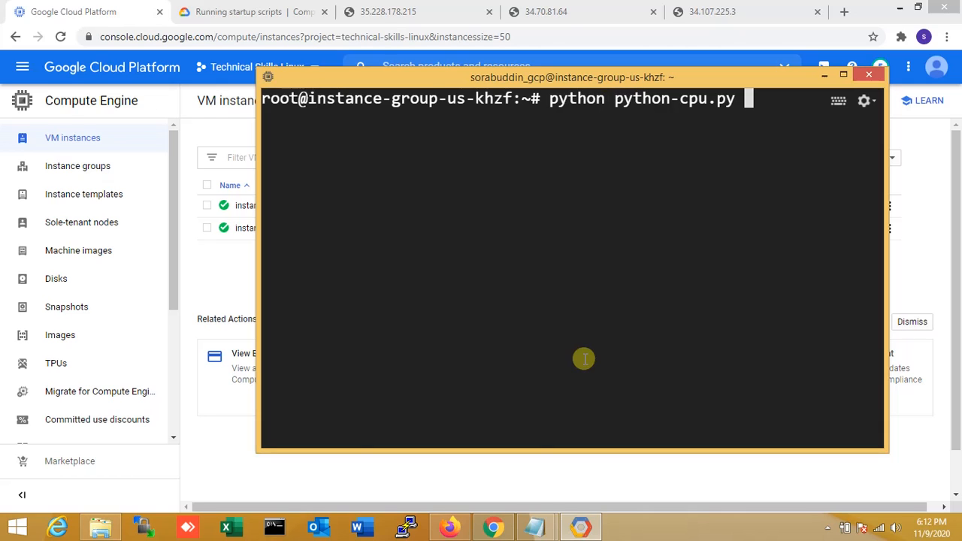
pyautogui.write('&')
pyautogui.press('Return')
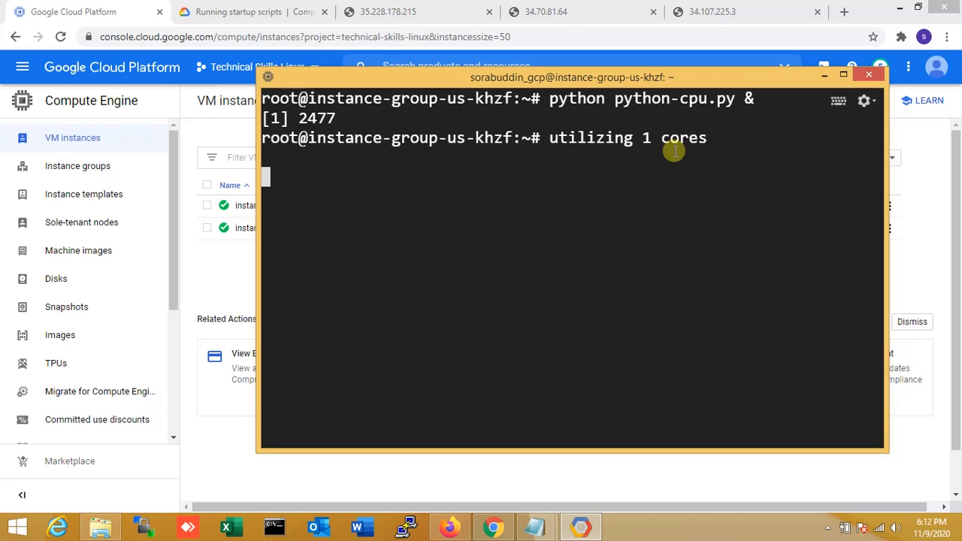
pyautogui.press('Return')
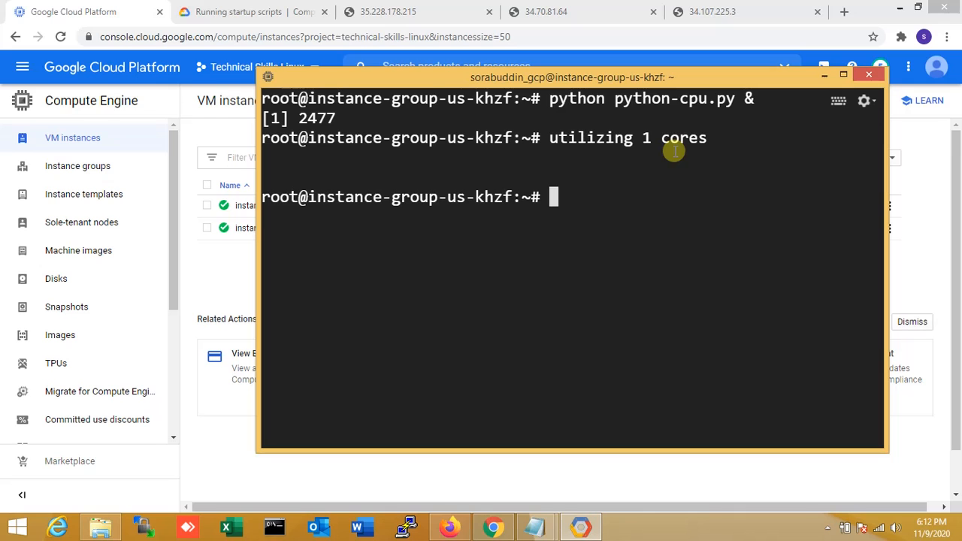
# - Run top on the US instance and inspect the load process's CPU percentage and the overall CPU usage
pyautogui.write('top')
pyautogui.press('Return')
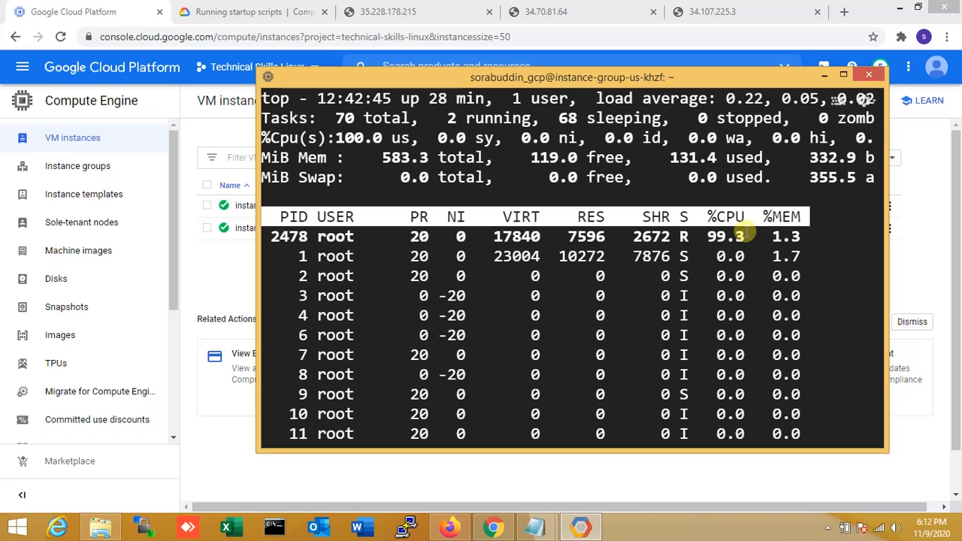
pyautogui.moveTo(740, 235); pyautogui.dragTo(715, 217)
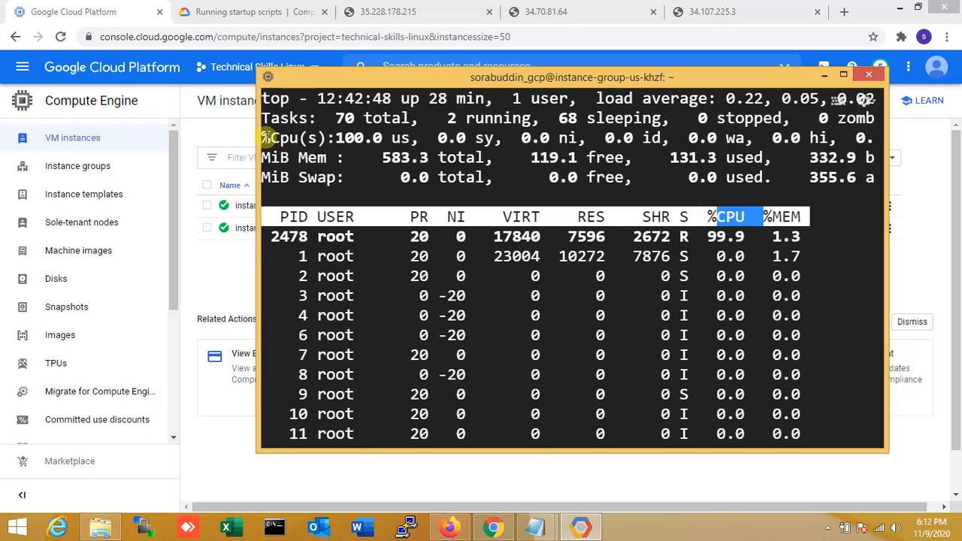
pyautogui.moveTo(261, 138); pyautogui.dragTo(410, 135)
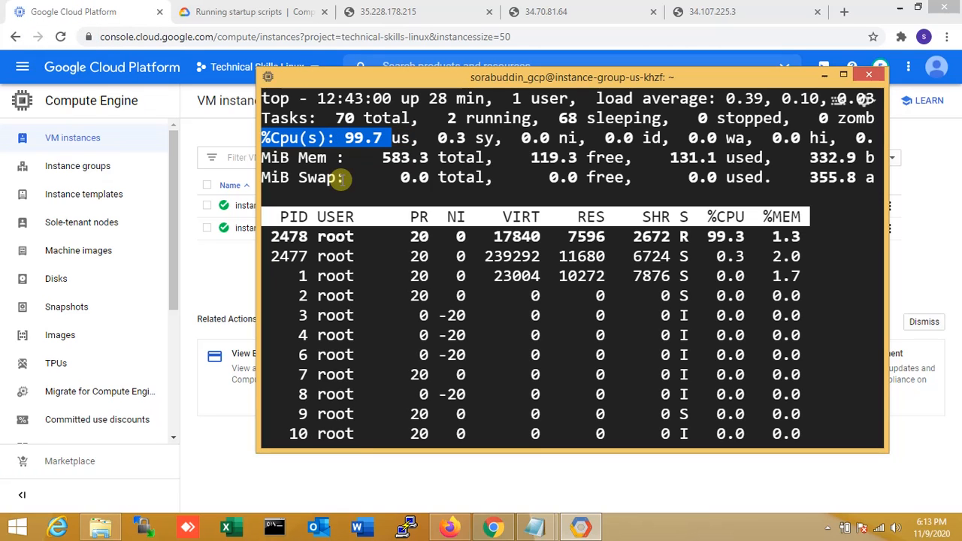
# - Return to the VM instances page and refresh the list repeatedly to check for autoscaled US instances
pyautogui.click(118, 9)
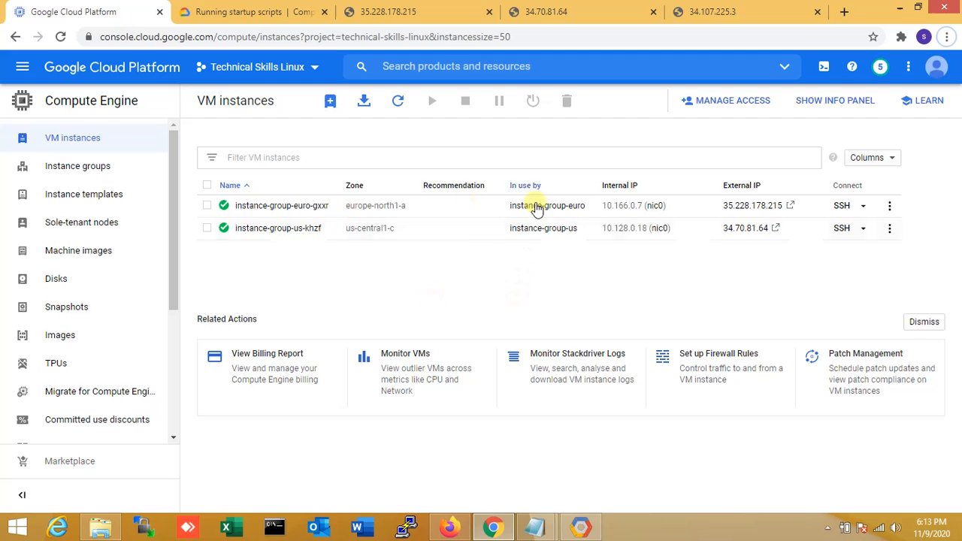
pyautogui.click(400, 103)
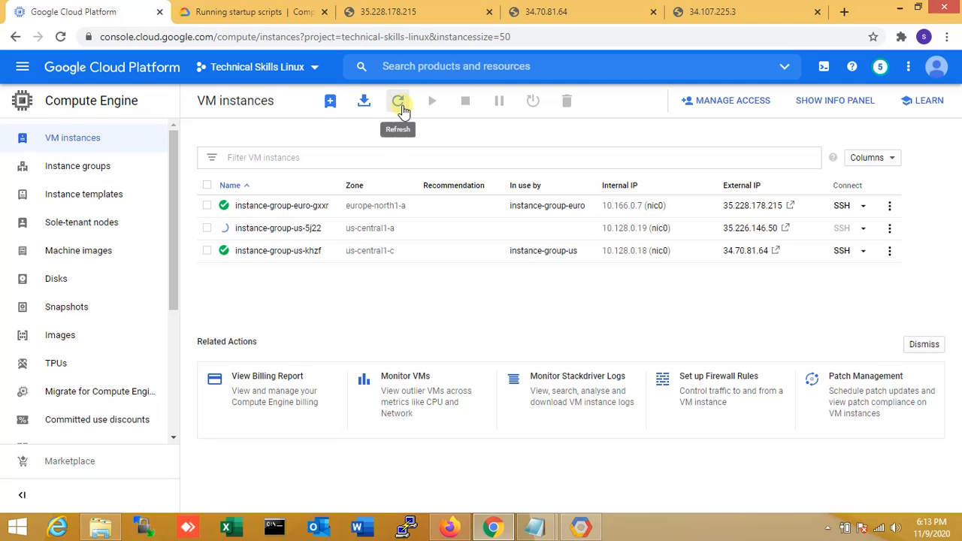
pyautogui.click(399, 103)
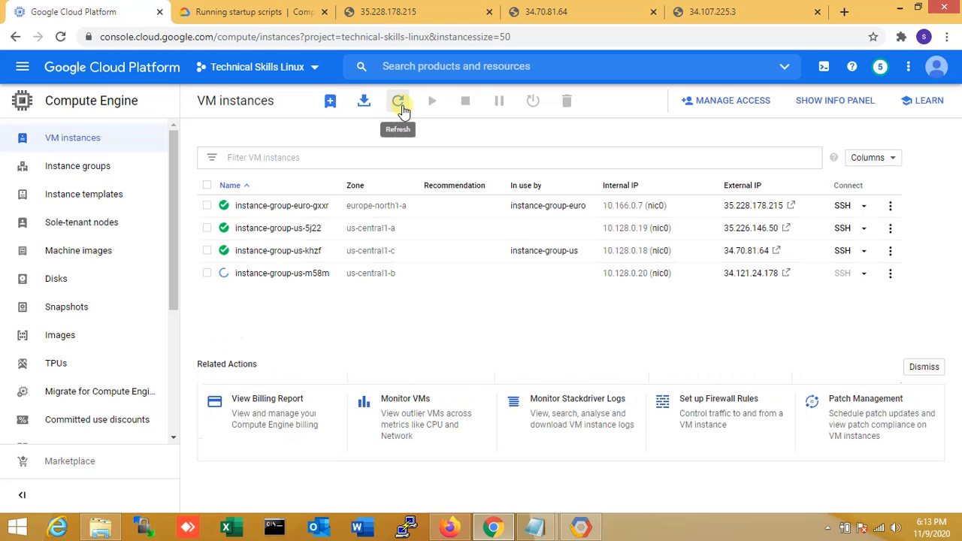
pyautogui.click(402, 105)
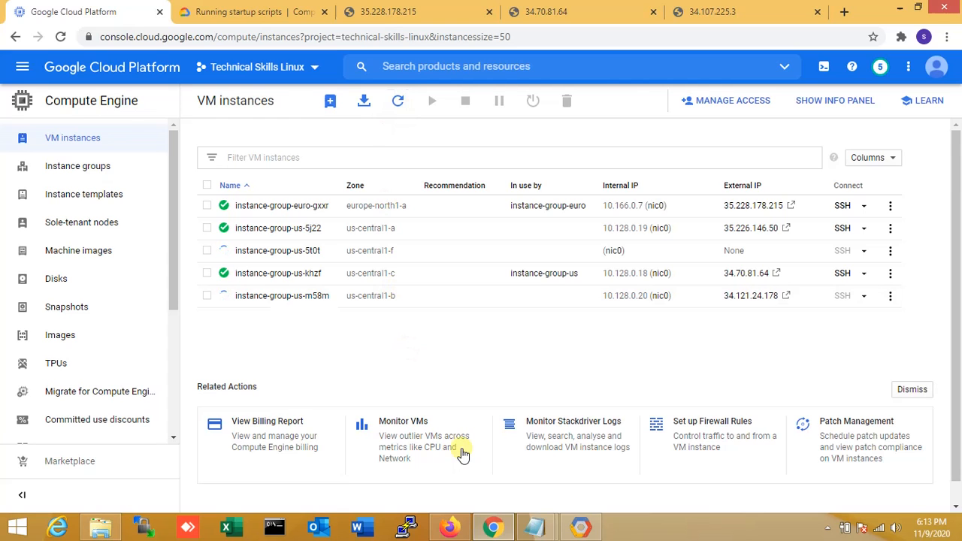
# - Recheck the CPU load in the terminal's top view, and refresh the VM instances list again to check each instance's status
pyautogui.click(593, 530)
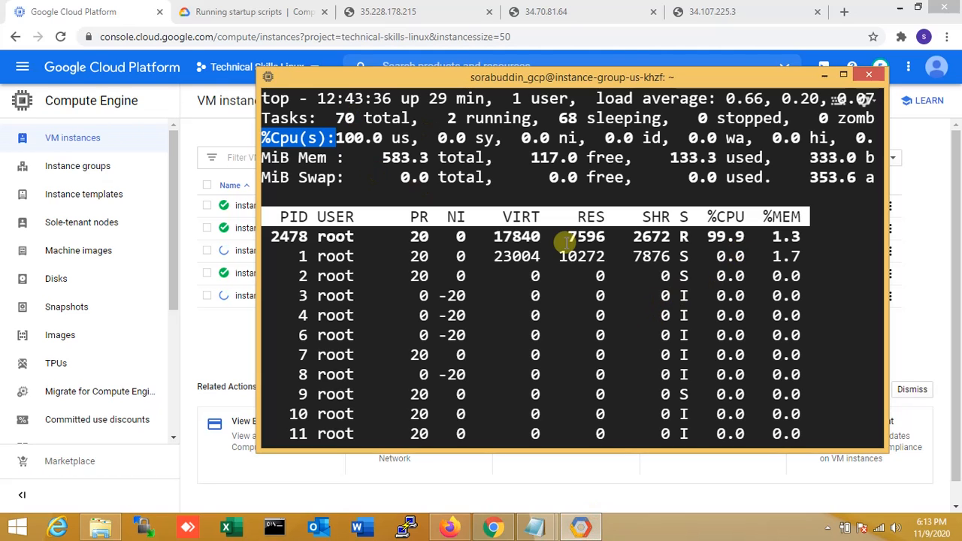
pyautogui.click(64, 7)
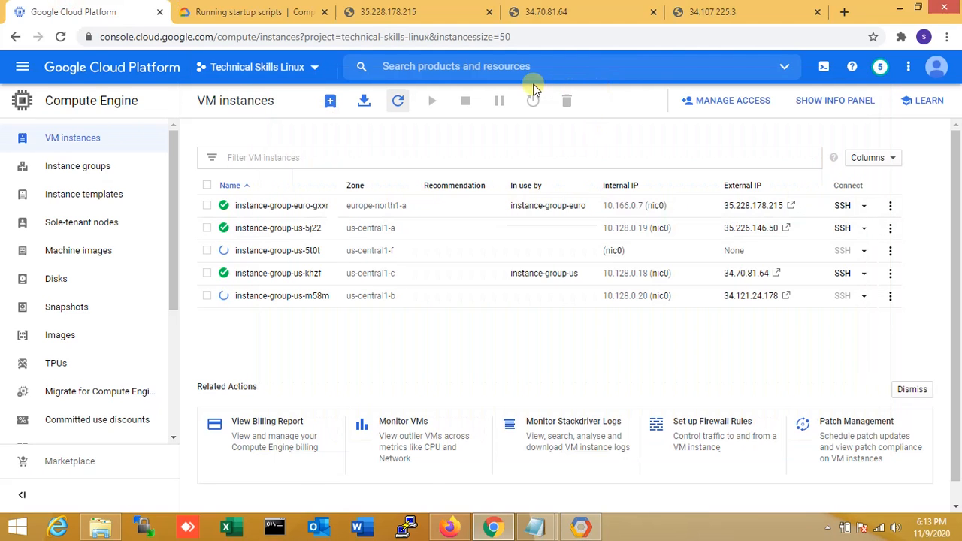
pyautogui.click(399, 102)
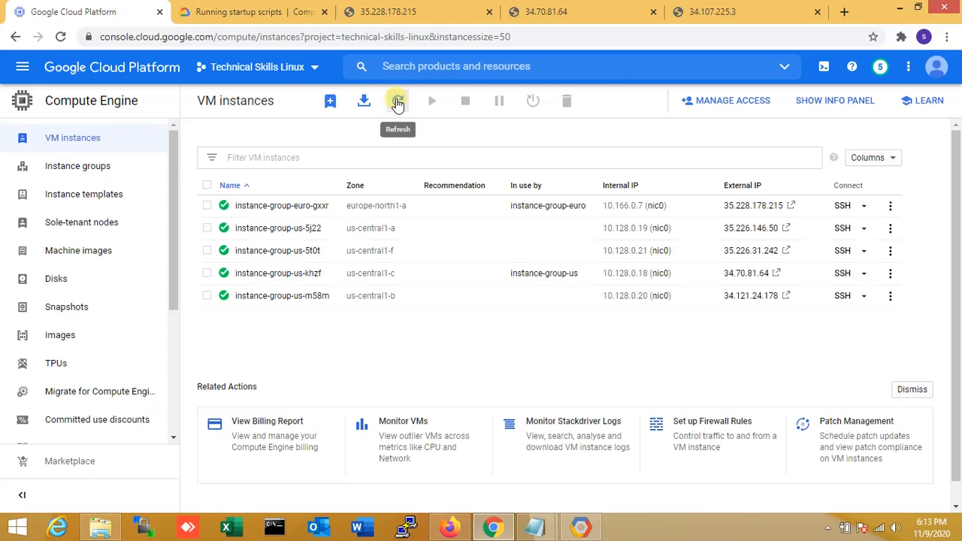
pyautogui.click(399, 102)
pyautogui.click(399, 102)
# - Quit top in the US instance's terminal and cap the CPU load process at 50 percent with cpulimit -p 2478 -l 50
pyautogui.click(579, 530)
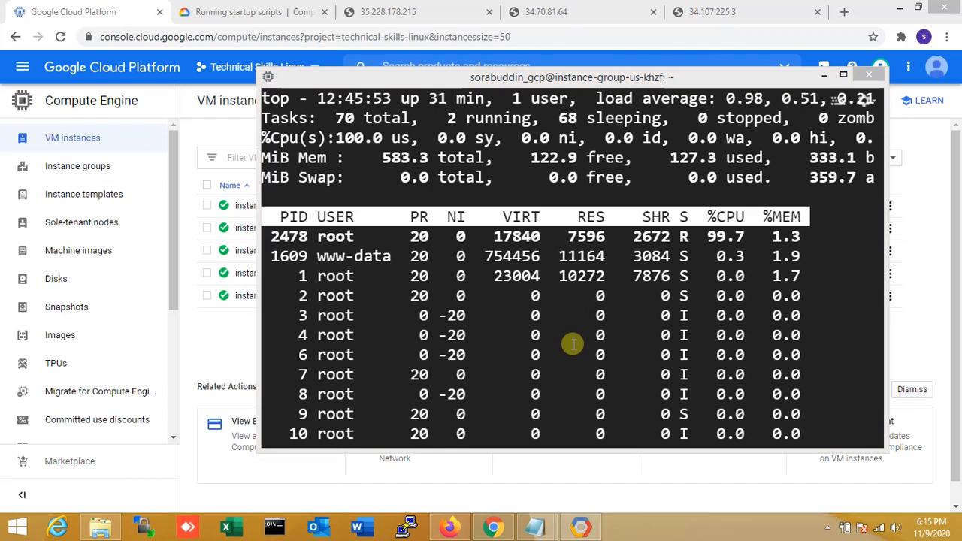
pyautogui.click(476, 299)
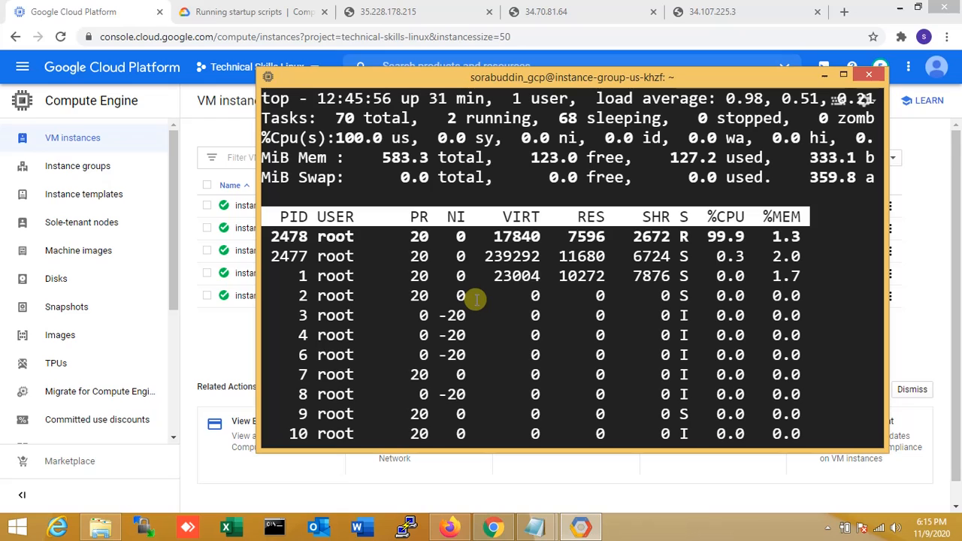
pyautogui.press('q')
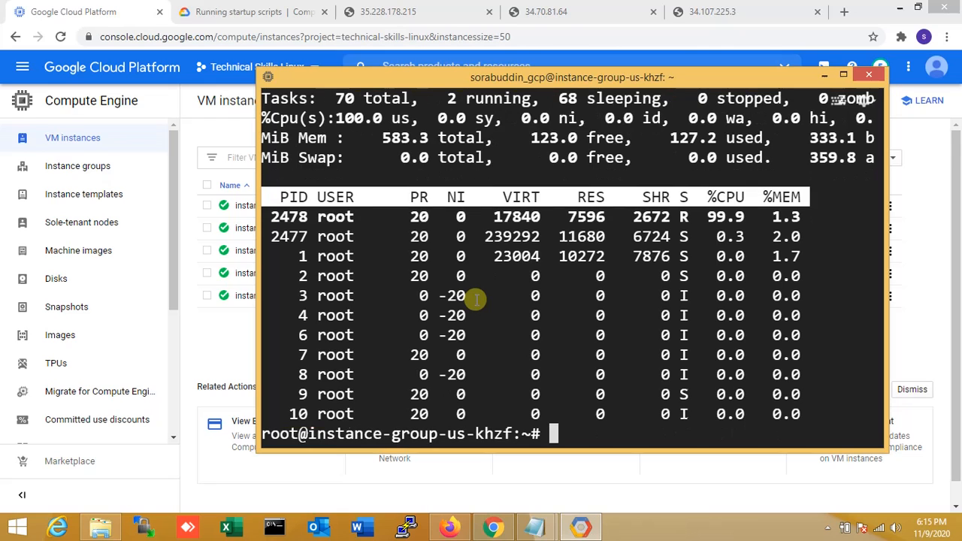
pyautogui.write('cpu')
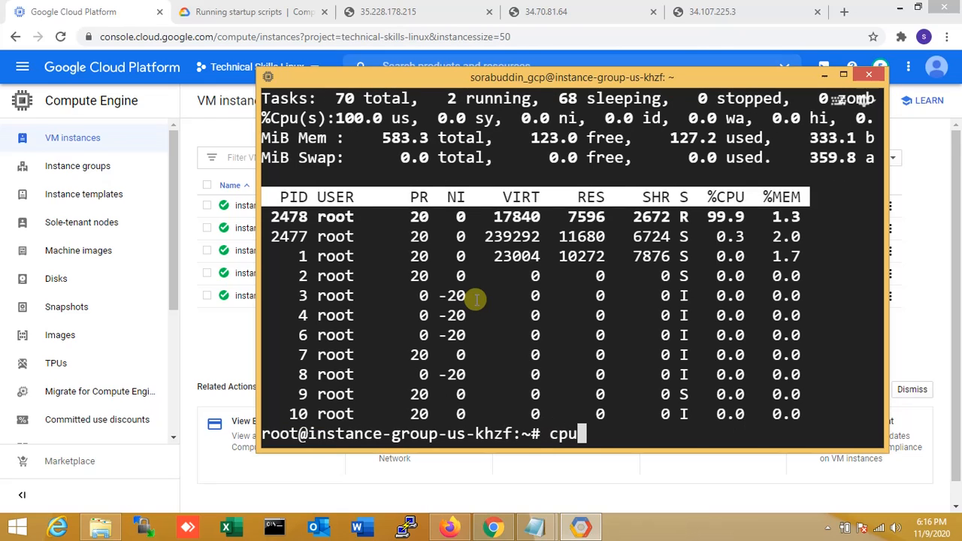
pyautogui.write('limit')
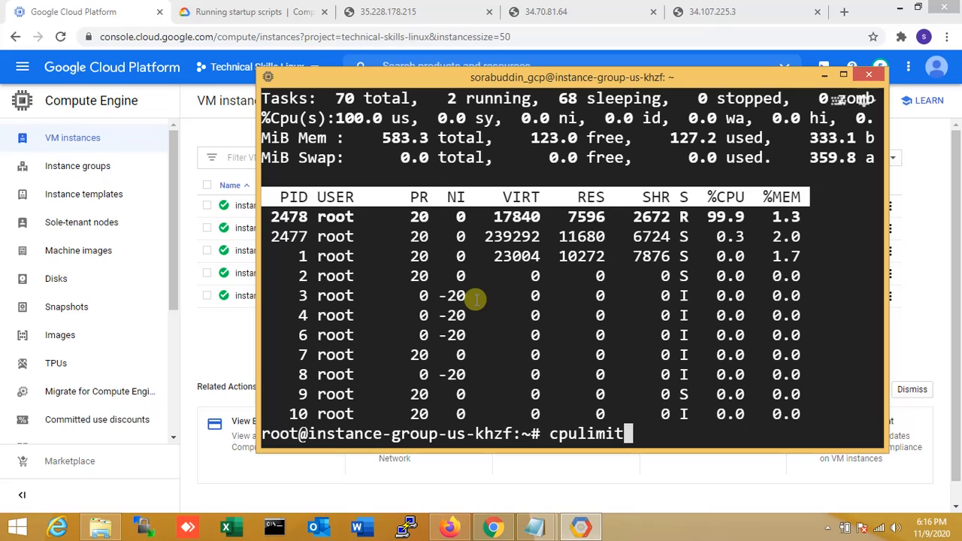
pyautogui.write(' -p ')
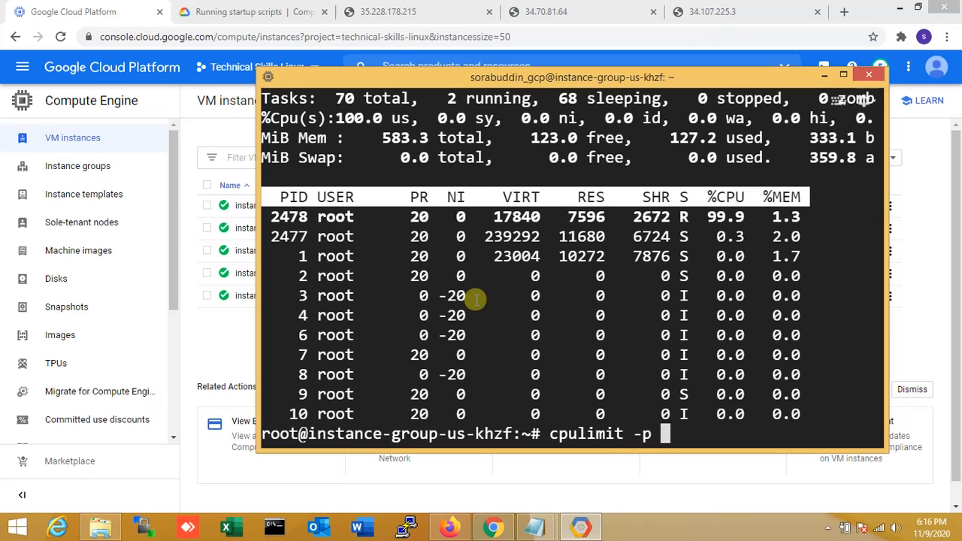
pyautogui.write('2478')
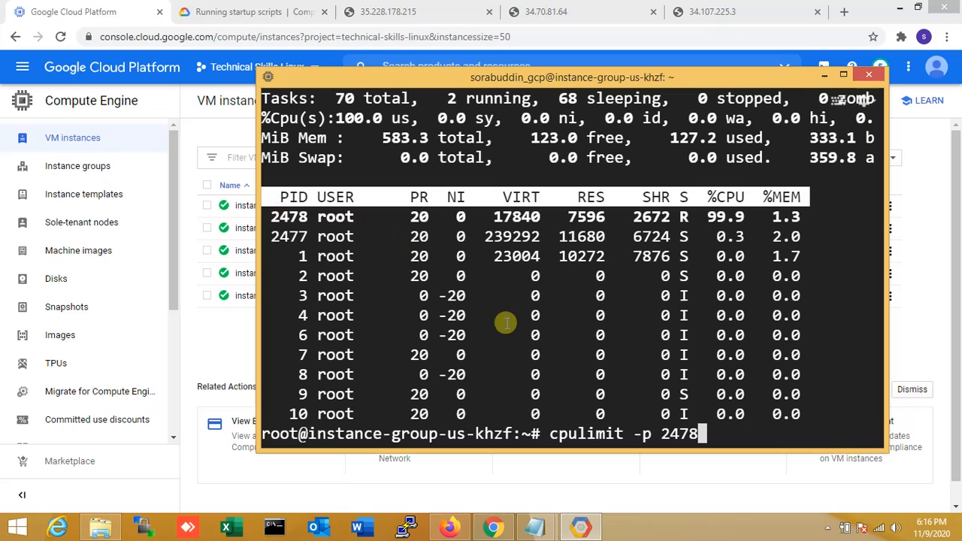
pyautogui.write(' -l ')
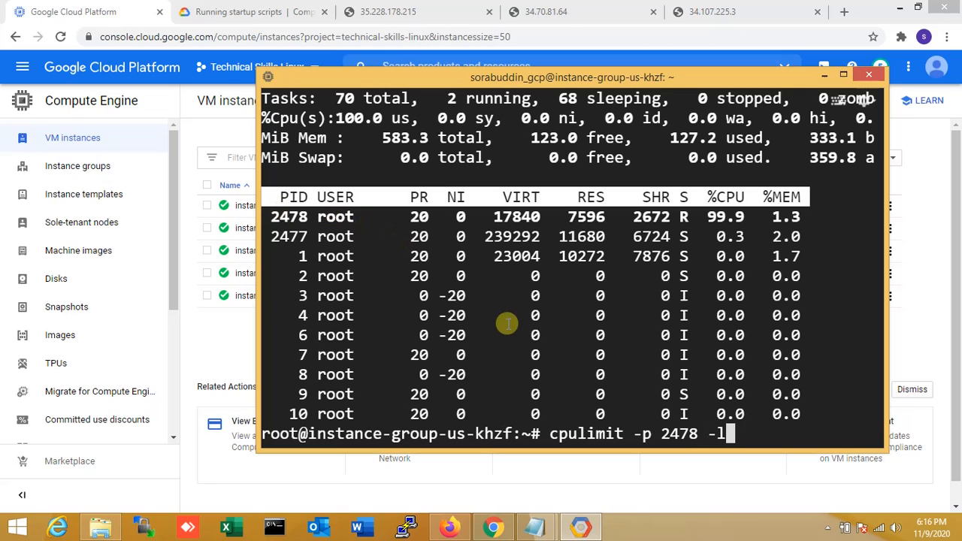
pyautogui.write('50')
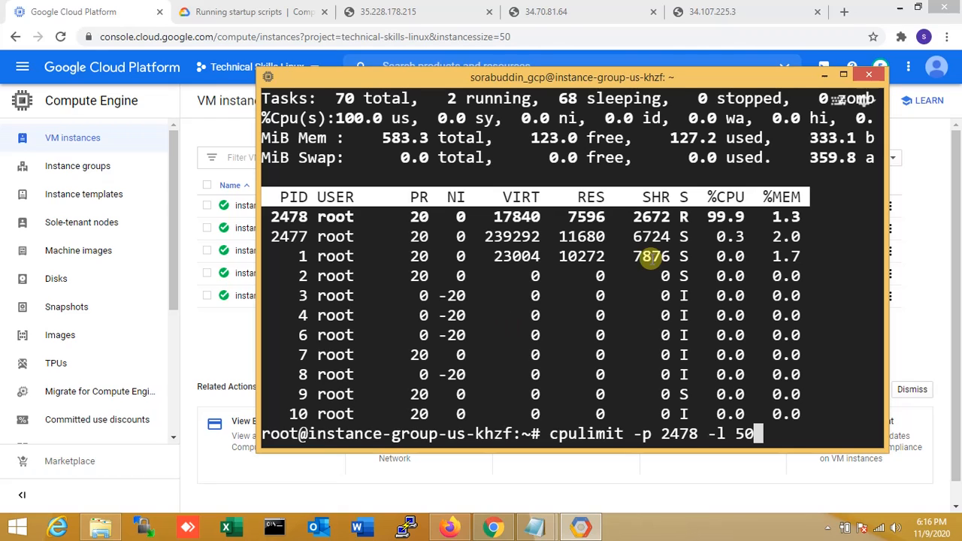
pyautogui.press('Return')
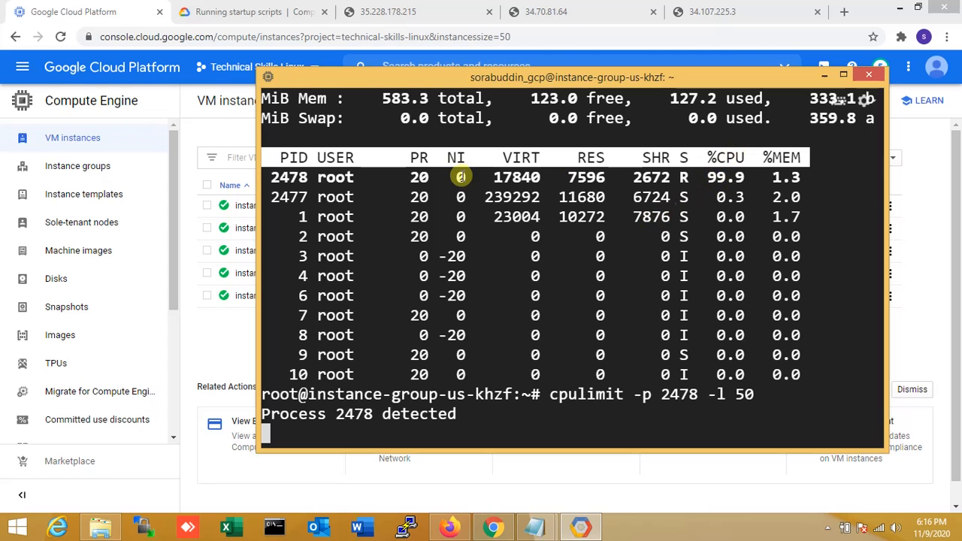
# - Switch back to the VM instances page and refresh the list to check which instances belong to the US group
pyautogui.click(68, 6)
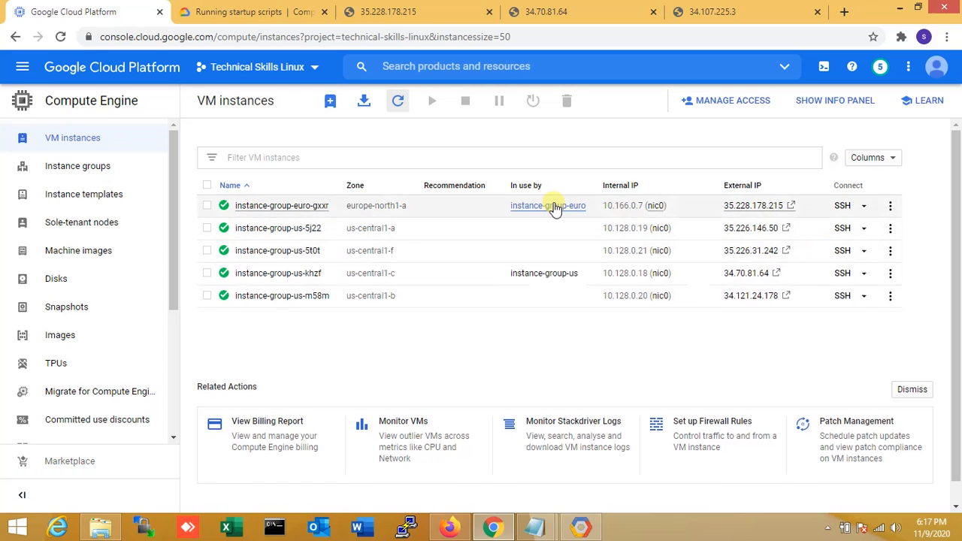
pyautogui.click(399, 106)
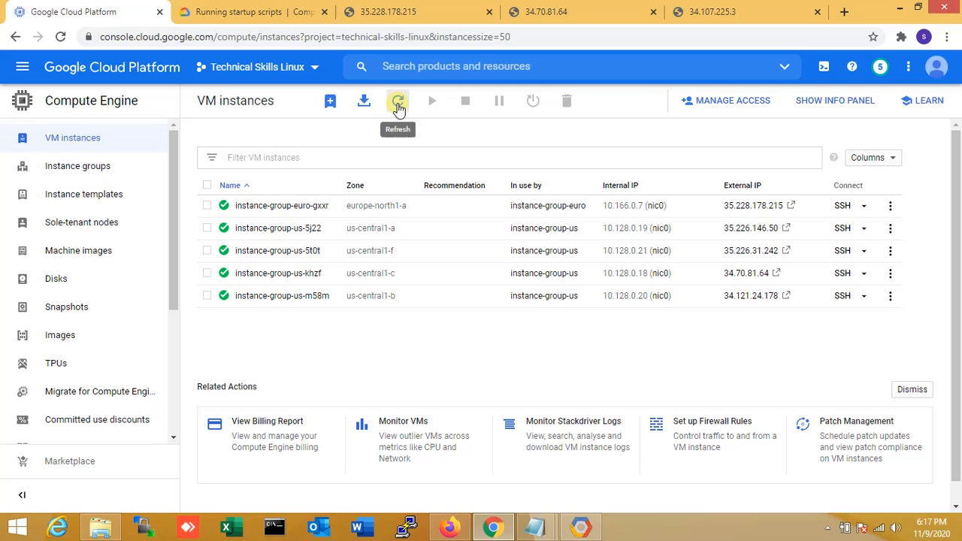
pyautogui.click(399, 106)
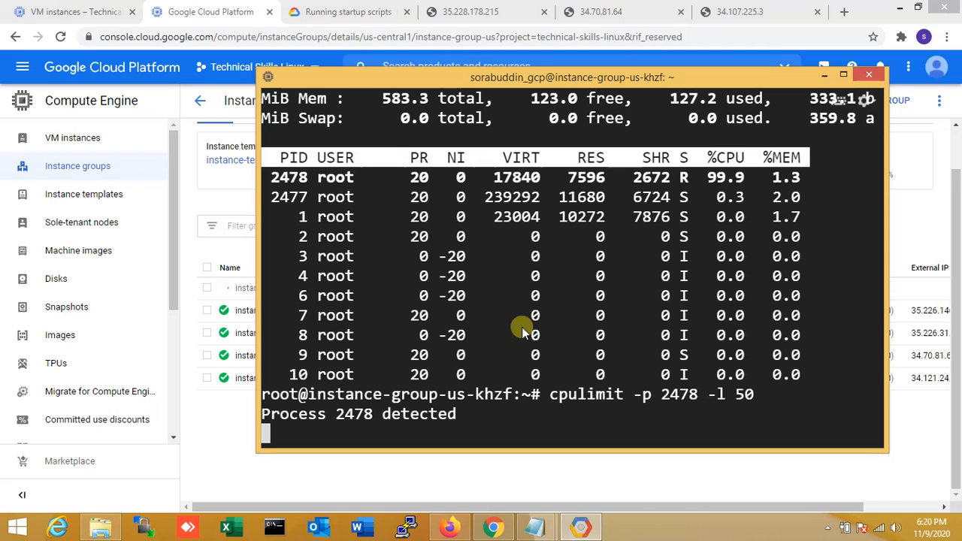
# - Open the VM instances page from the US instance group's details, and compare its list with the cpulimit session in the terminal
pyautogui.click(79, 139)
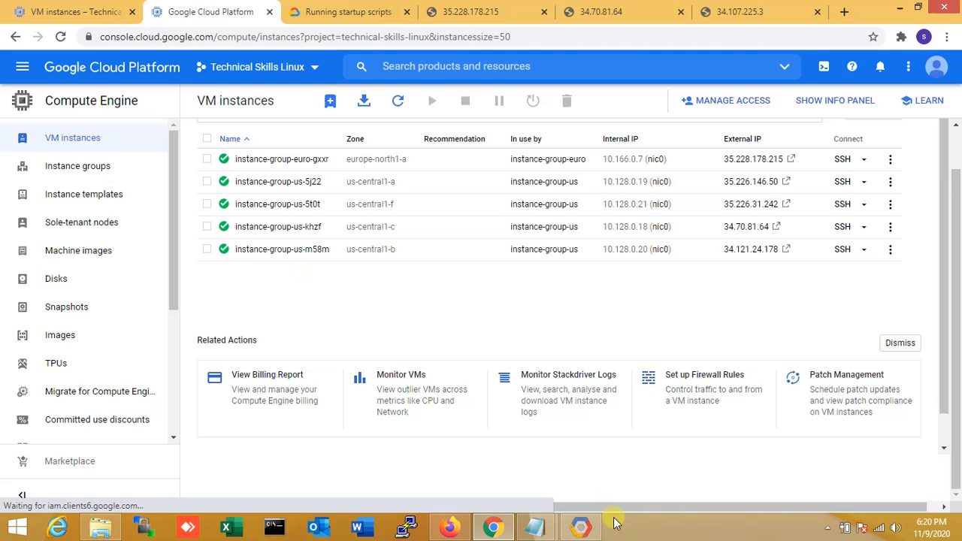
pyautogui.click(585, 526)
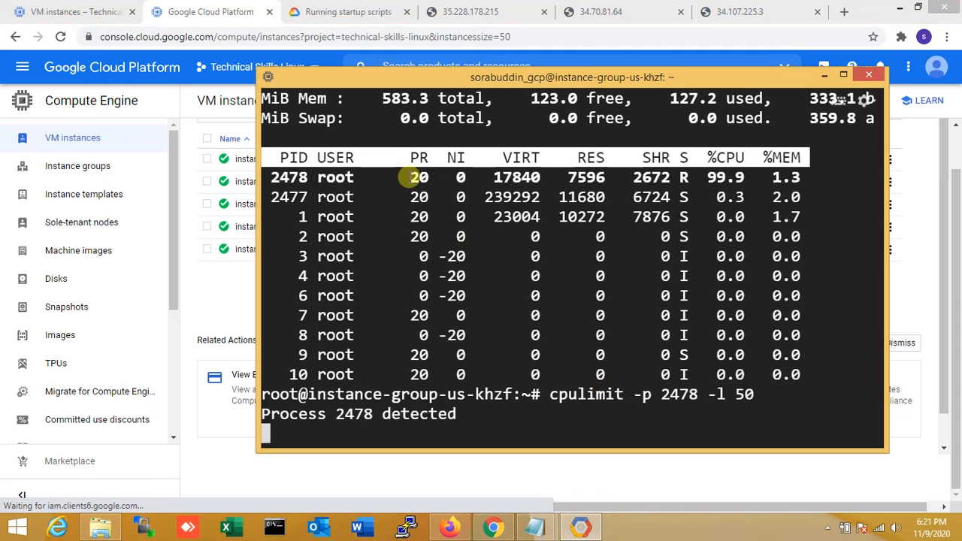
pyautogui.click(225, 12)
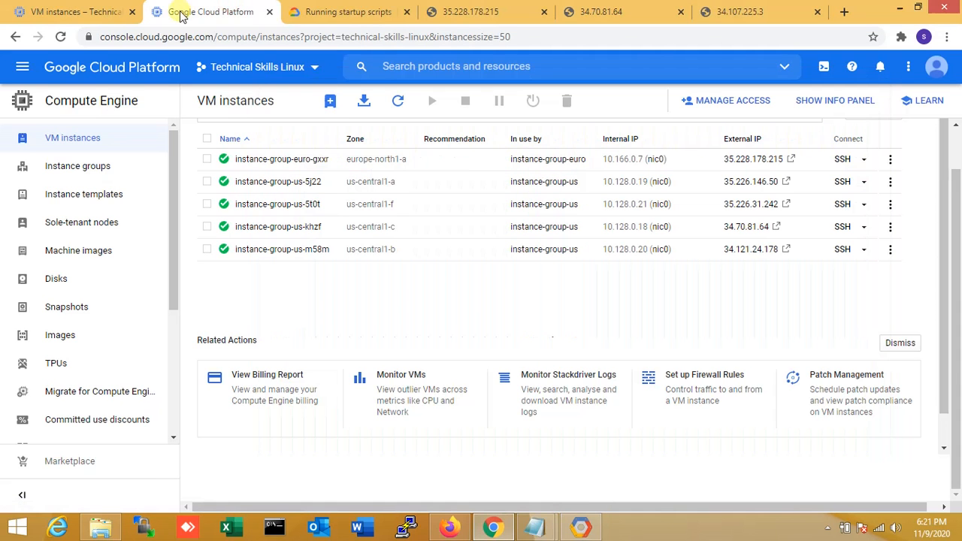